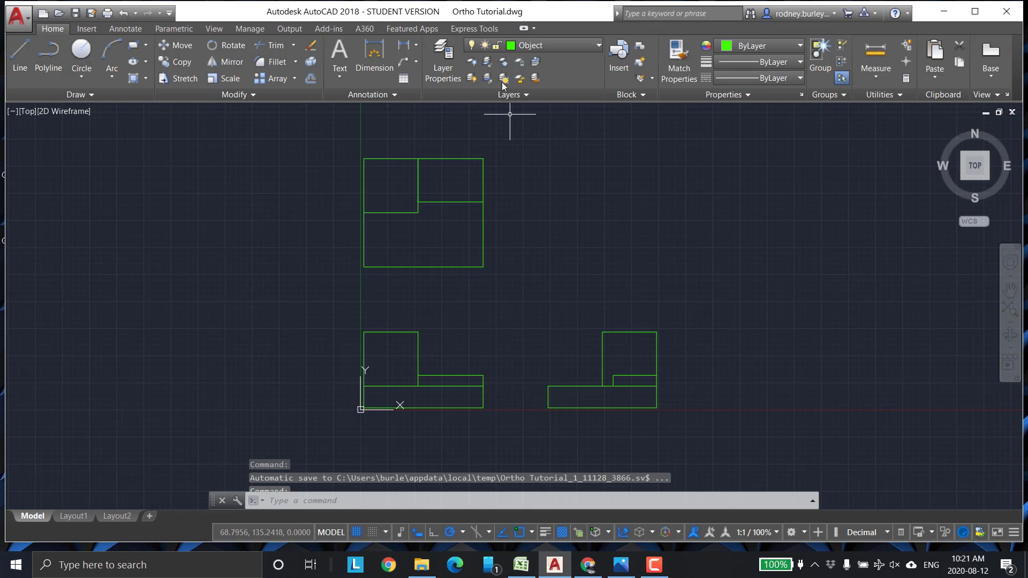
Step: Create a new layer named Hidden Lines
left_click(445, 54)
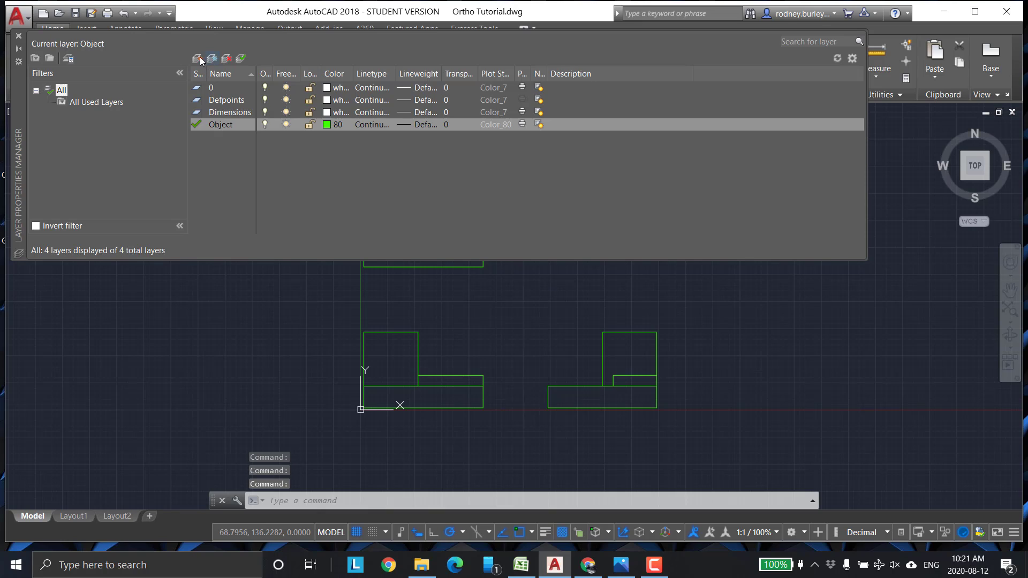
left_click(198, 58)
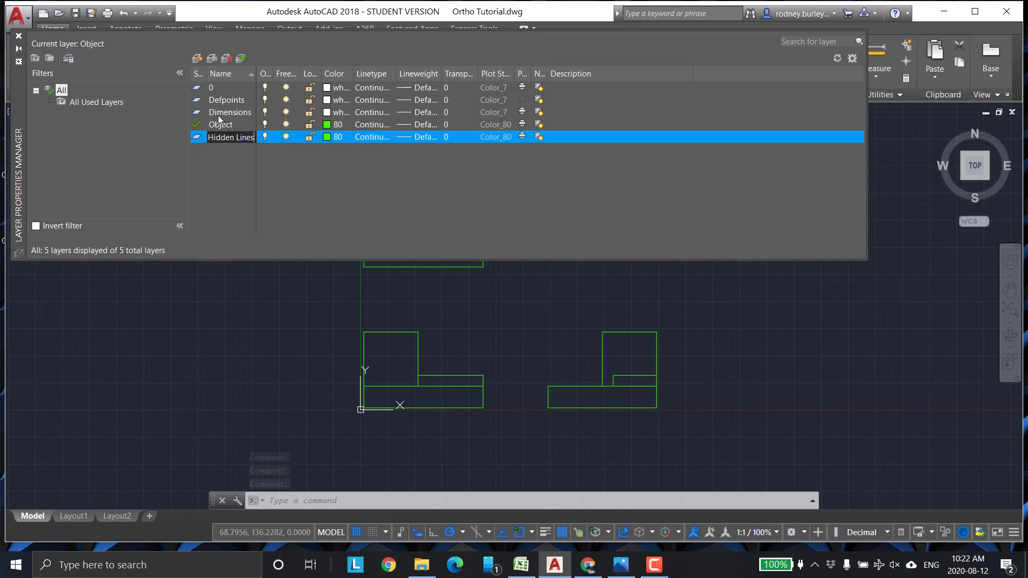
type("Hidden Lines")
key("Return")
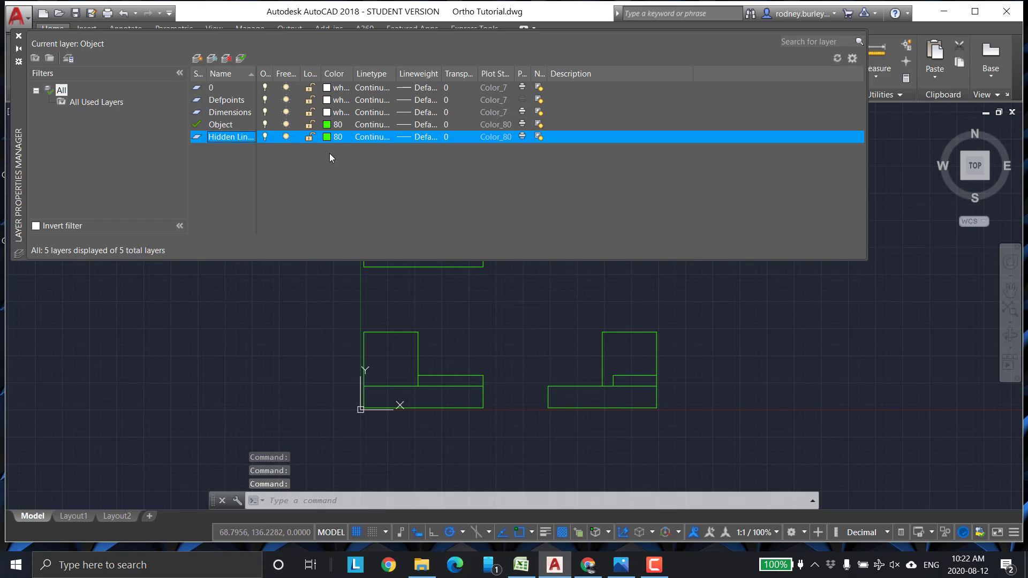
Step: Set the Hidden Lines layer's colour to index 130 and make it the current layer
left_click(330, 139)
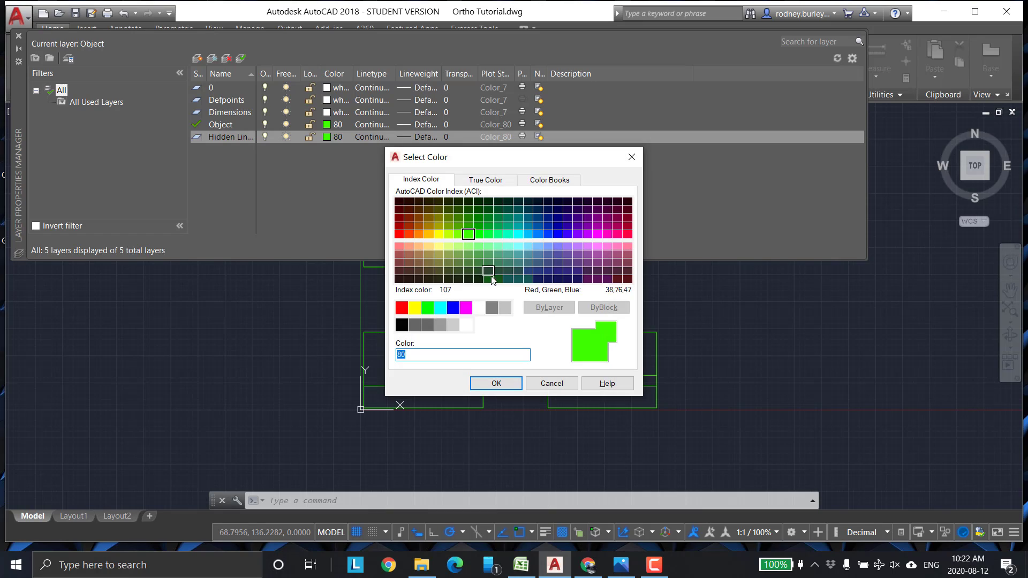
left_click(519, 236)
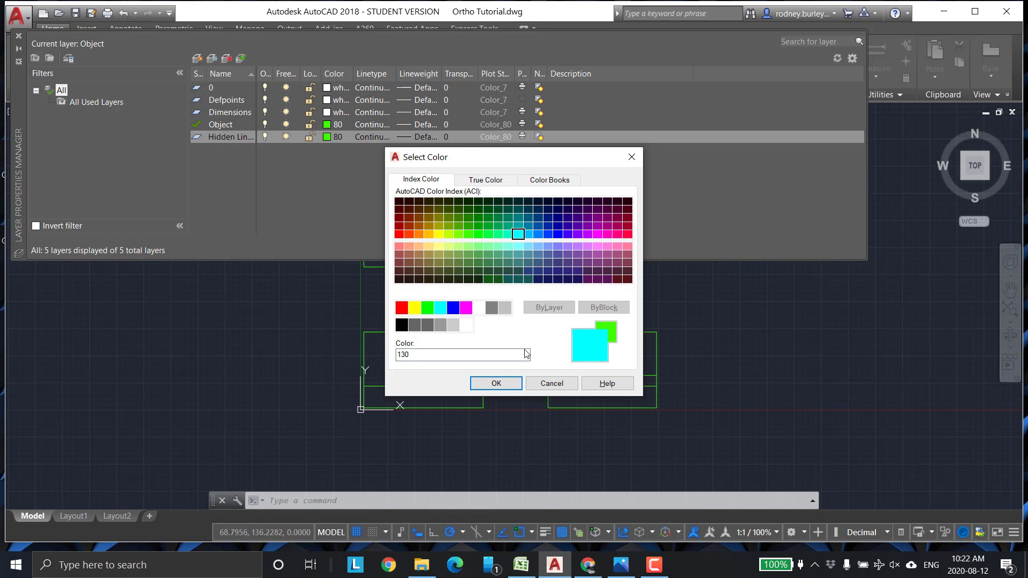
left_click(496, 384)
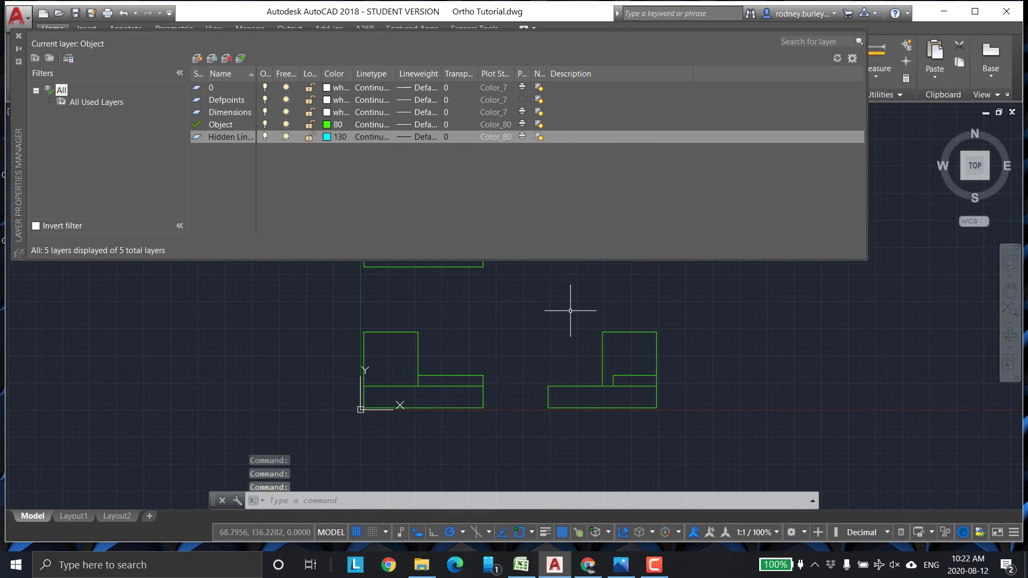
double_click(217, 135)
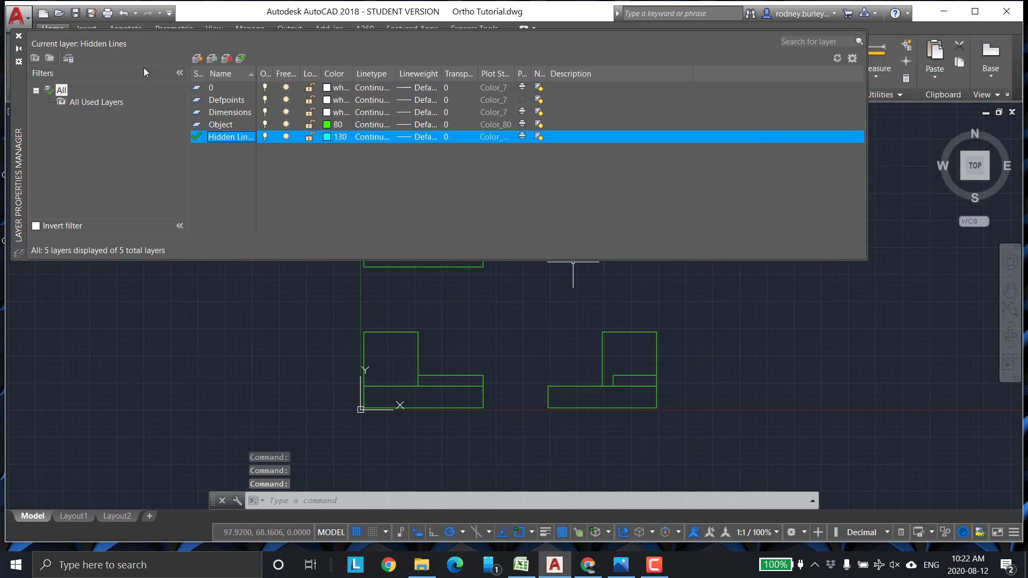
left_click(19, 36)
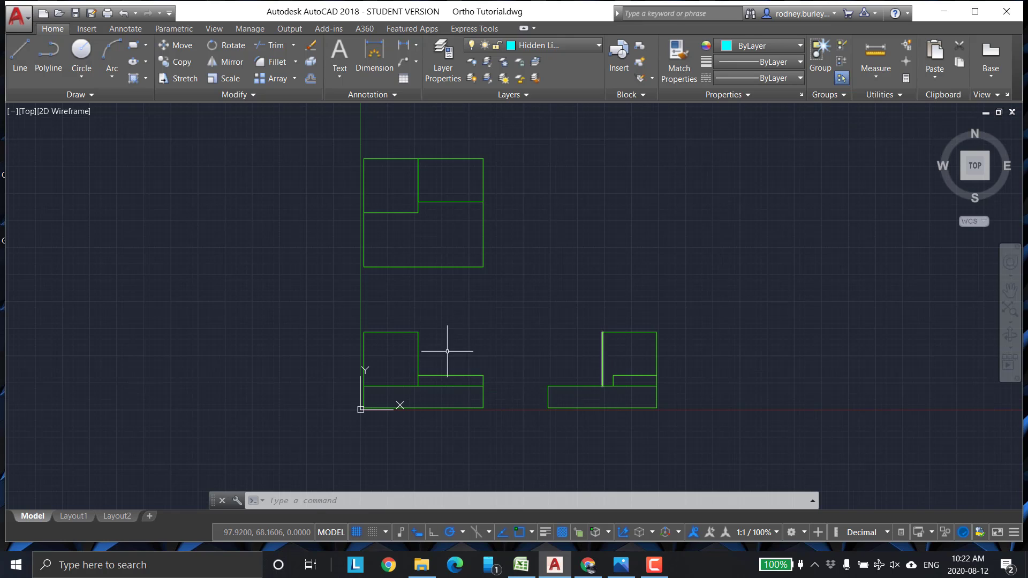
Step: Switch to the ISO DWG A1.jpg reference image in Photos, examine the isometric part enlarged, and return to AutoCAD
left_click(621, 565)
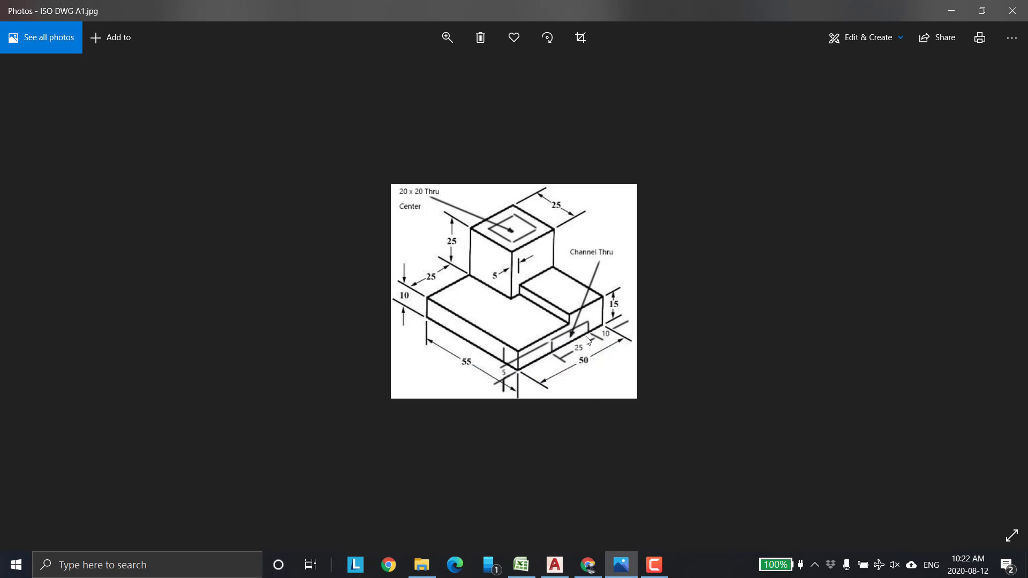
left_click(447, 37)
left_click(414, 72)
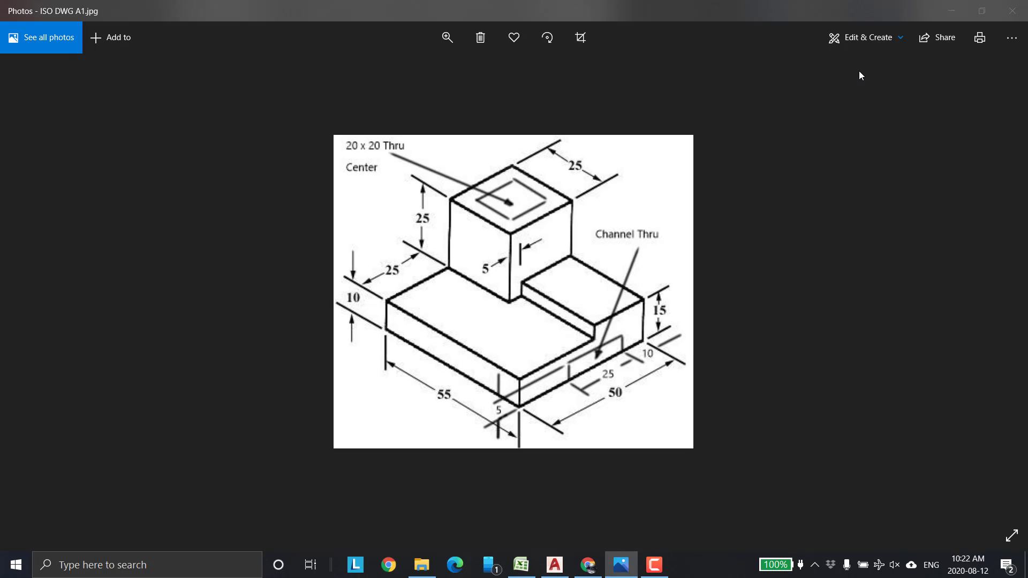
key("alt+Tab")
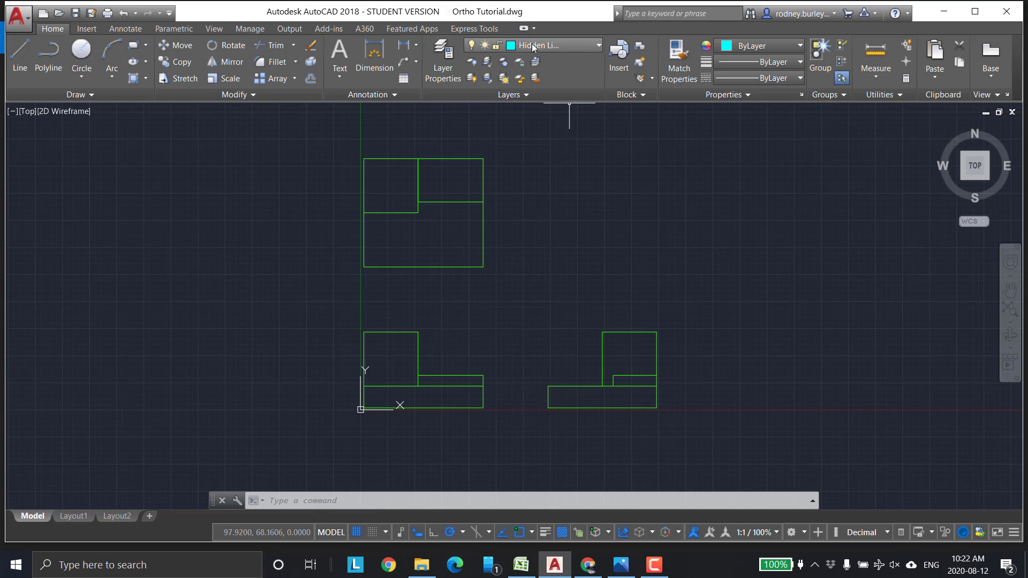
Step: Make Object the current layer
left_click(557, 45)
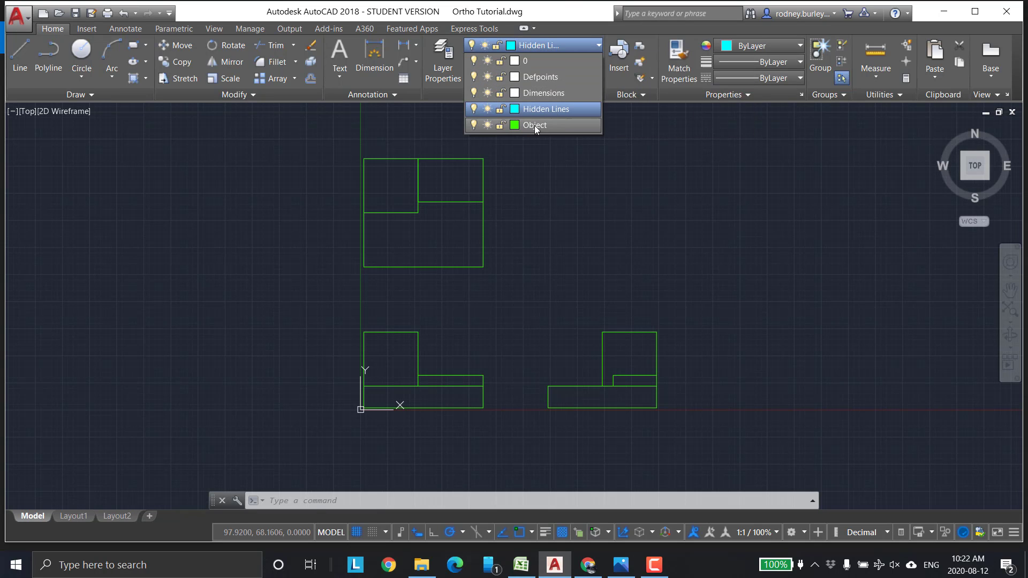
left_click(558, 126)
scroll(634, 381, "up", 2)
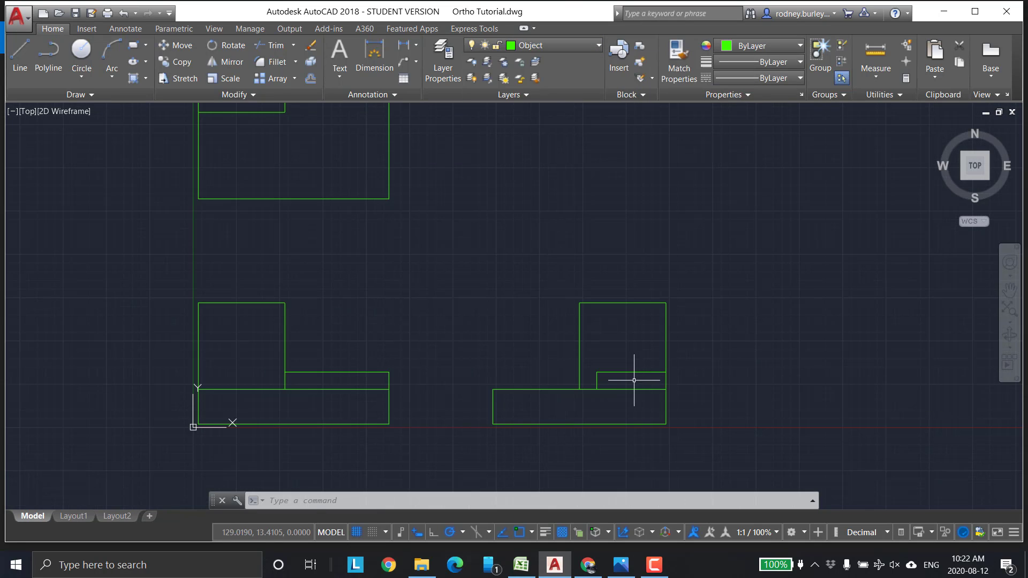
scroll(630, 374, "down", 2)
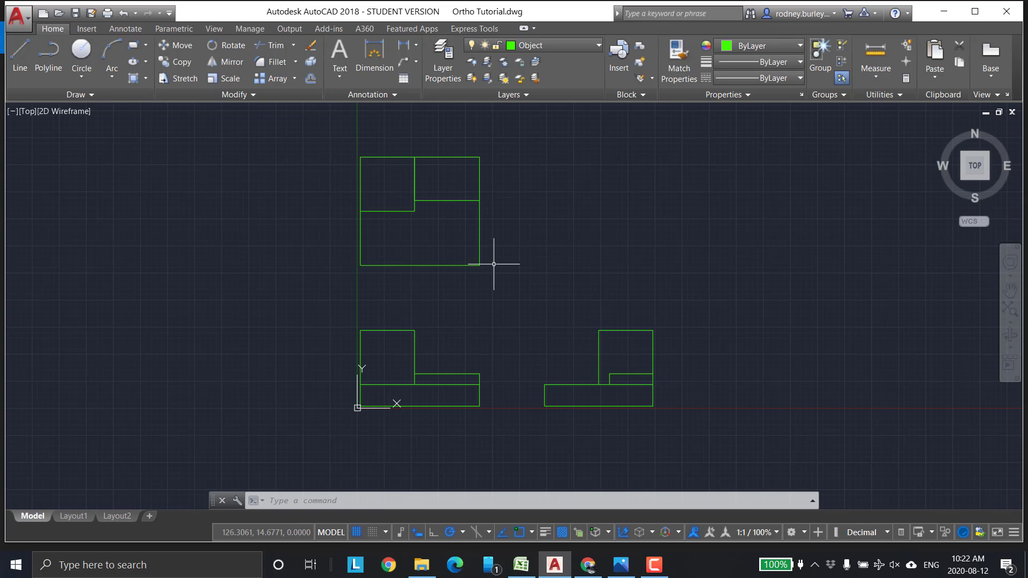
Step: Check the through channel's size and position in the Photos reference image against the side view in AutoCAD
left_click(621, 565)
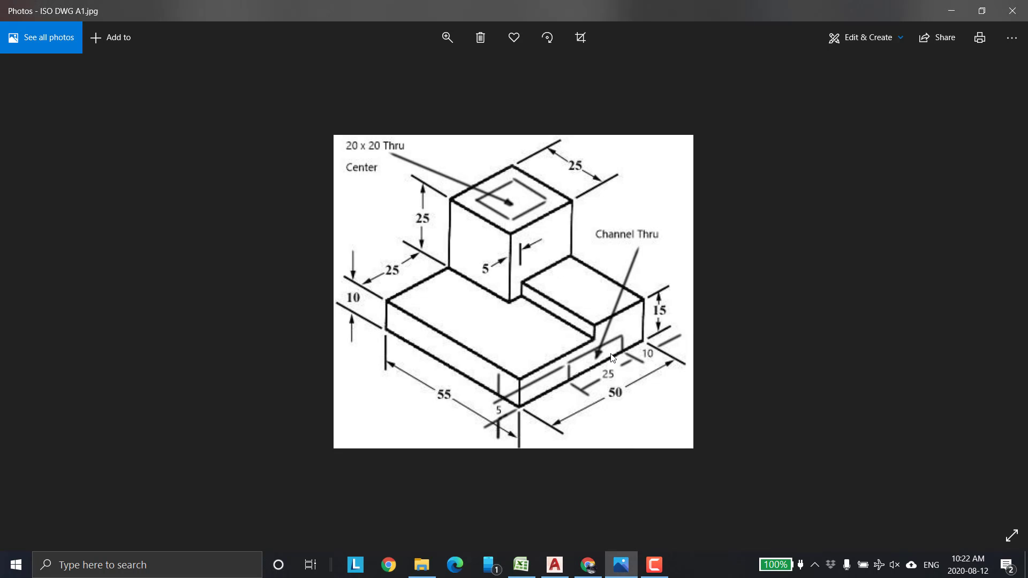
left_click(555, 565)
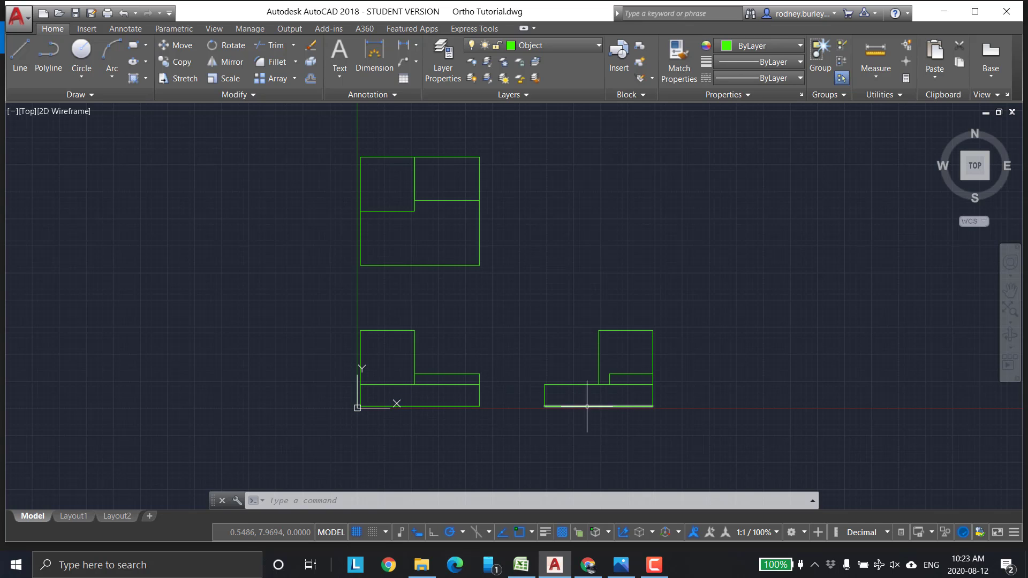
scroll(625, 390, "up", 2)
scroll(624, 390, "up", 3)
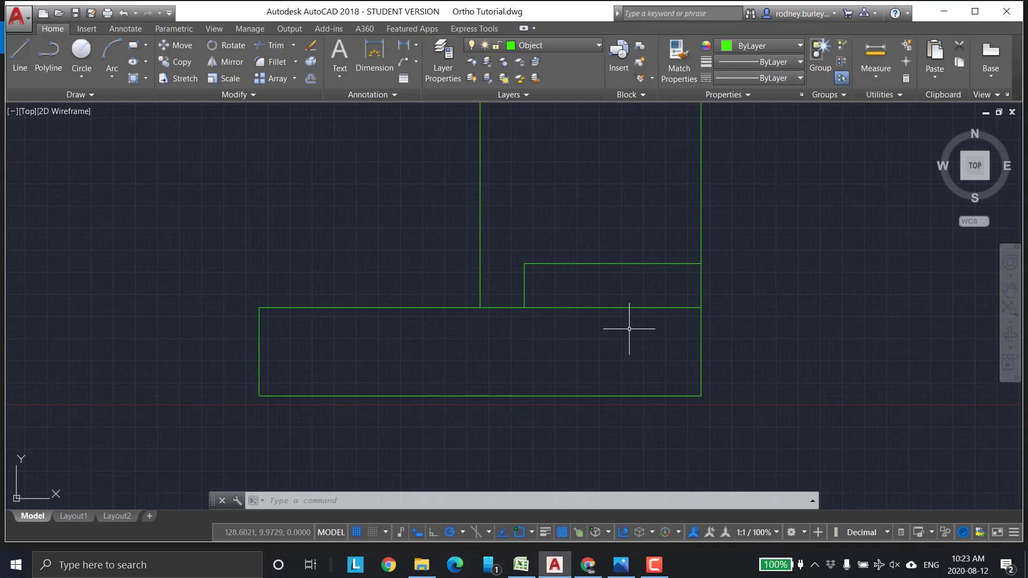
key("alt+Tab")
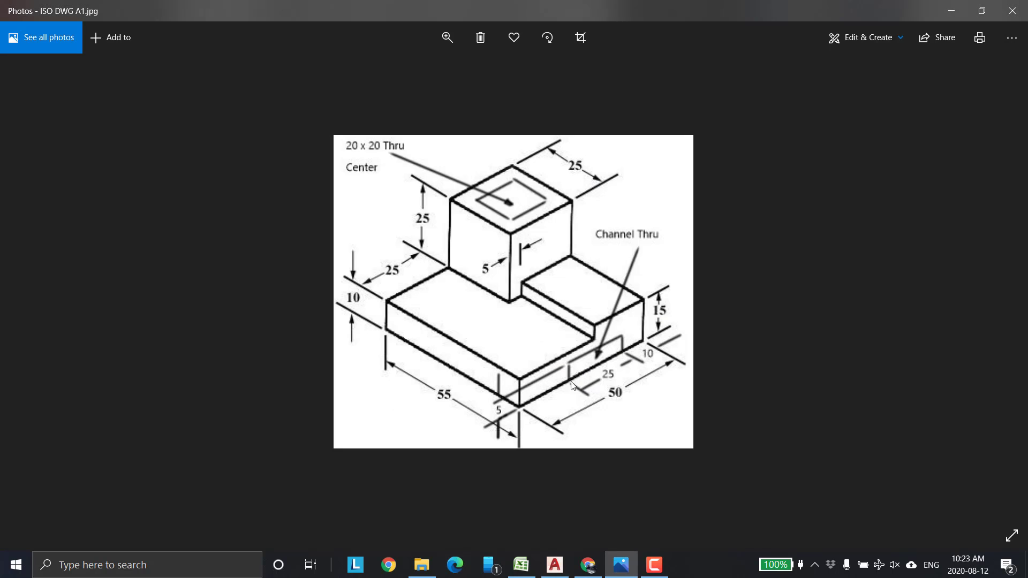
key("alt+Tab")
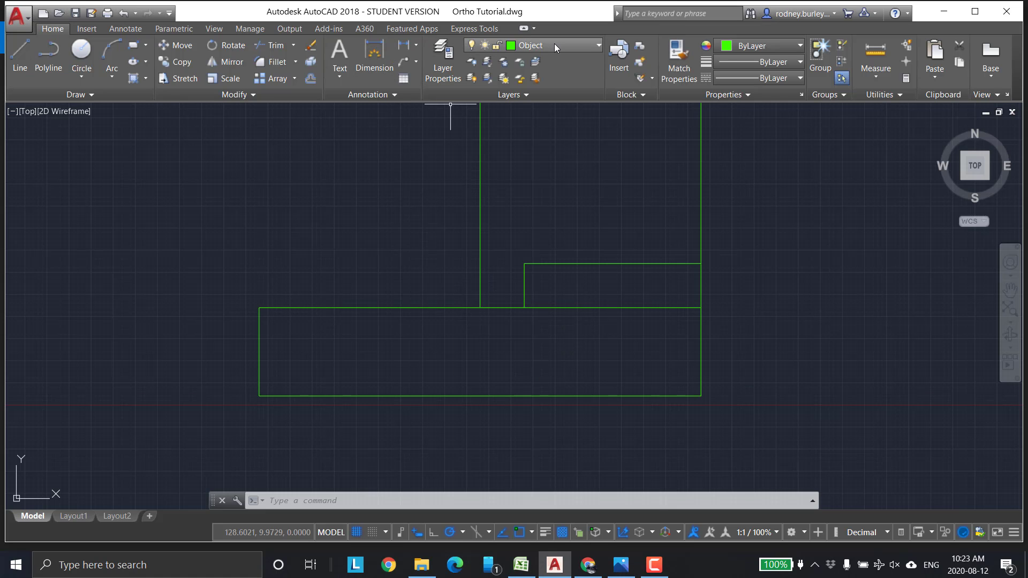
left_click(19, 54)
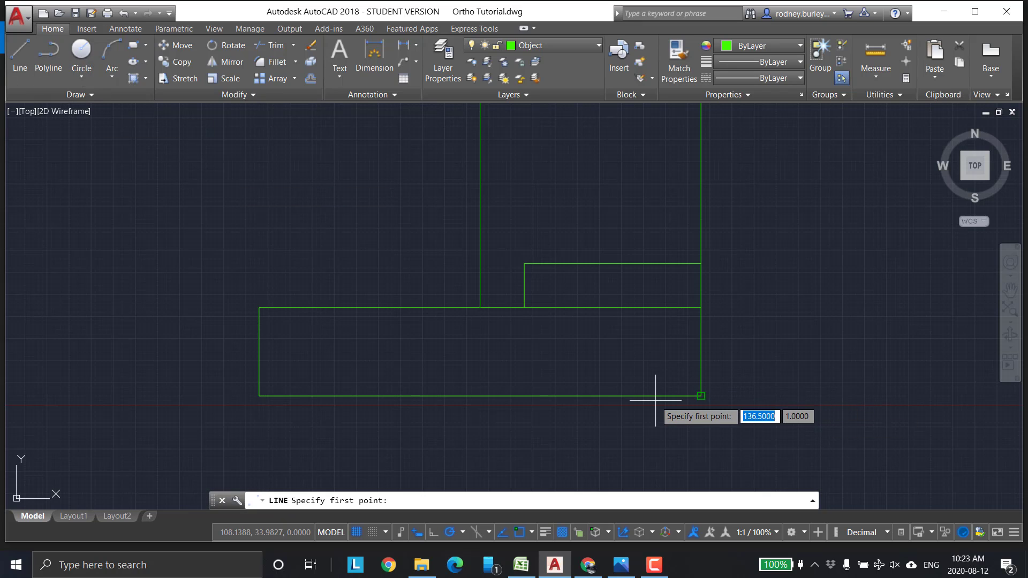
type("10")
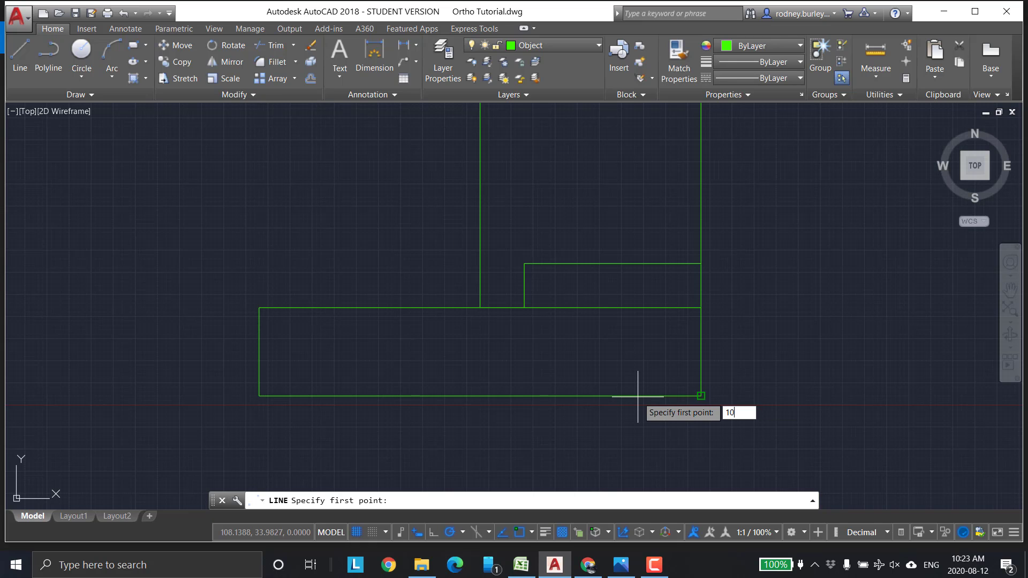
key("Return")
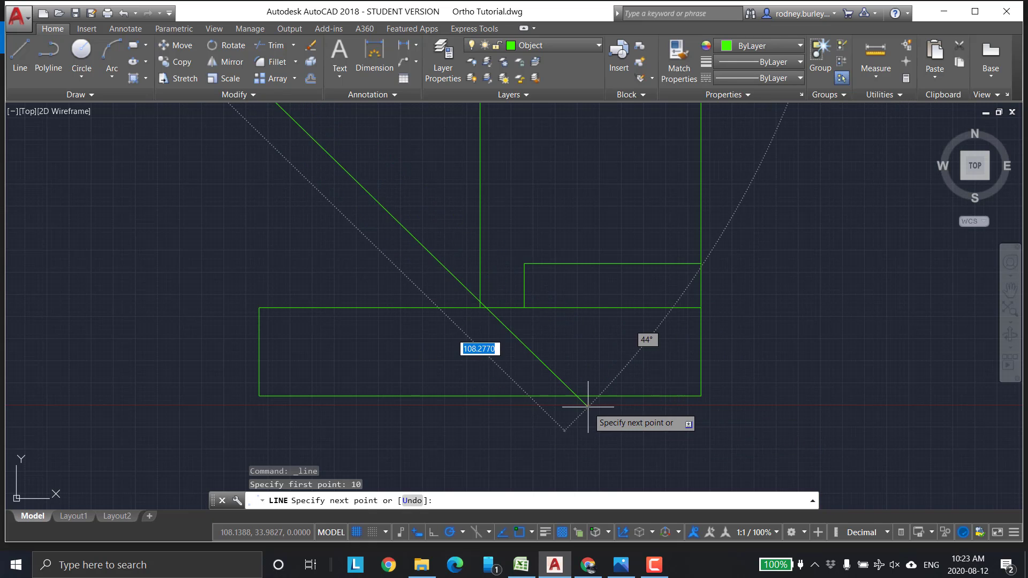
key("Escape")
Step: Draw the channel outline in the side view from the base's lower-right corner: 10 left, 5 up, 25 left, and down to the bottom edge
left_click(20, 54)
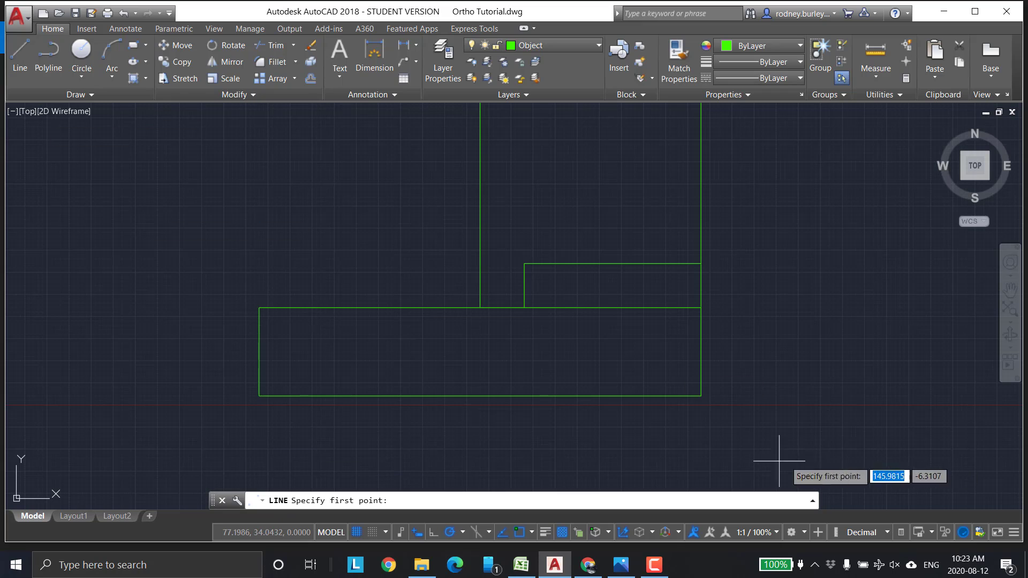
left_click(701, 396)
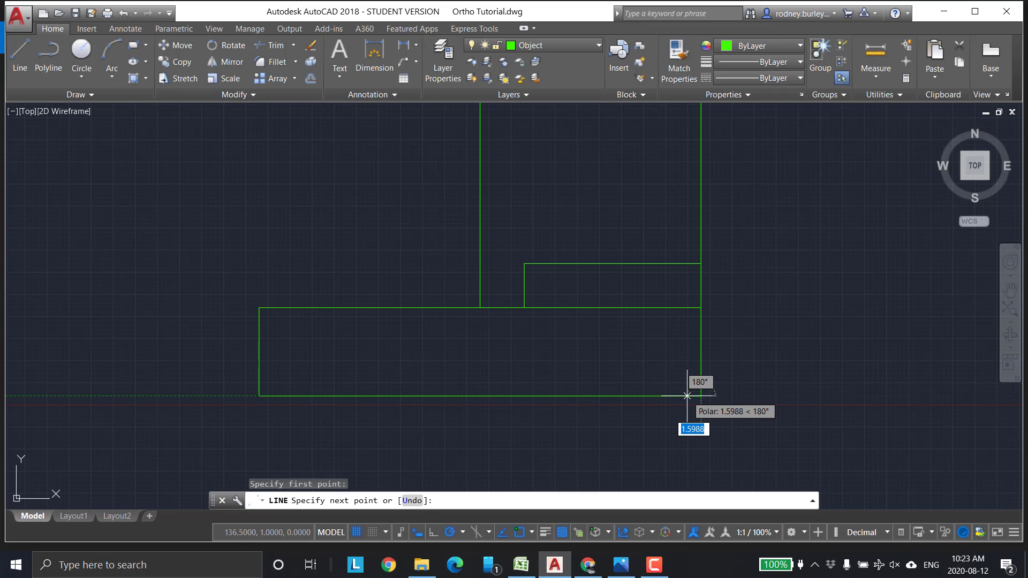
type("10")
key("Return")
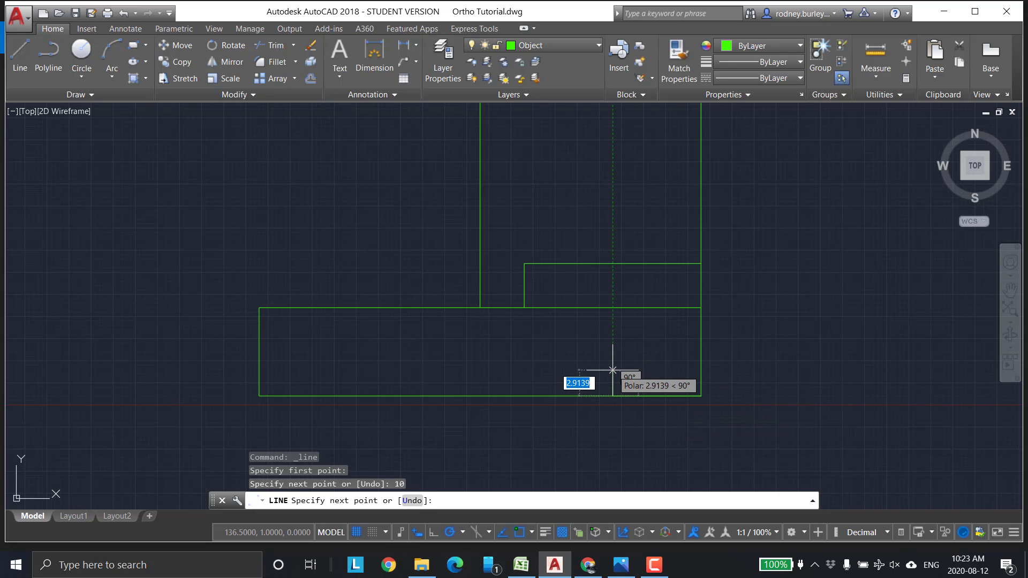
type("5")
key("Return")
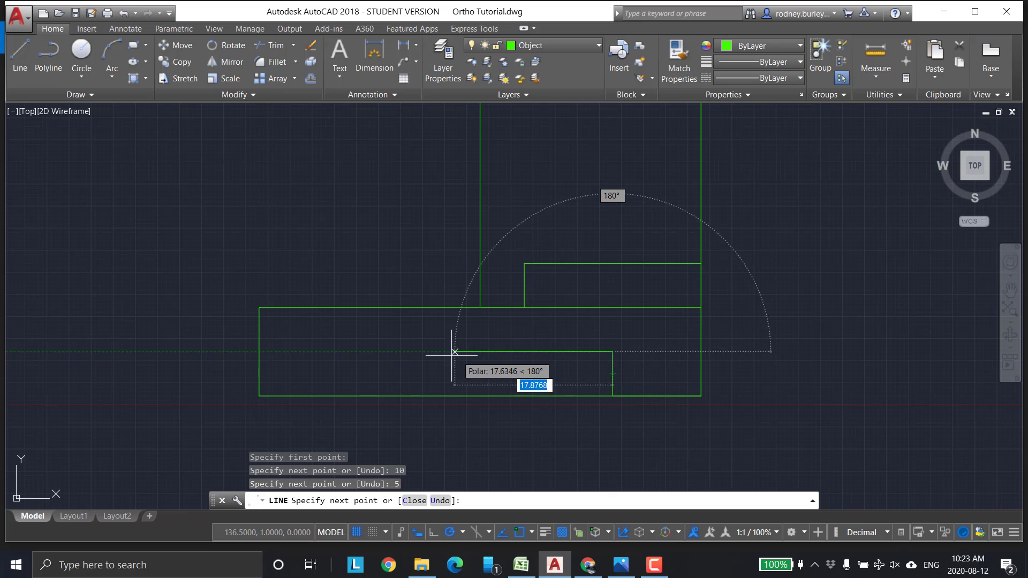
type("25")
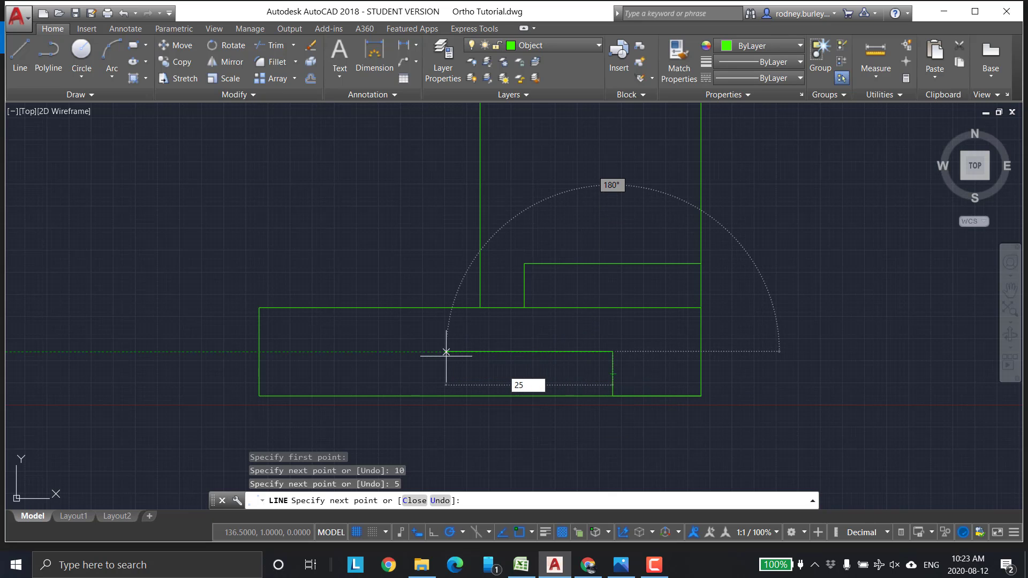
key("Return")
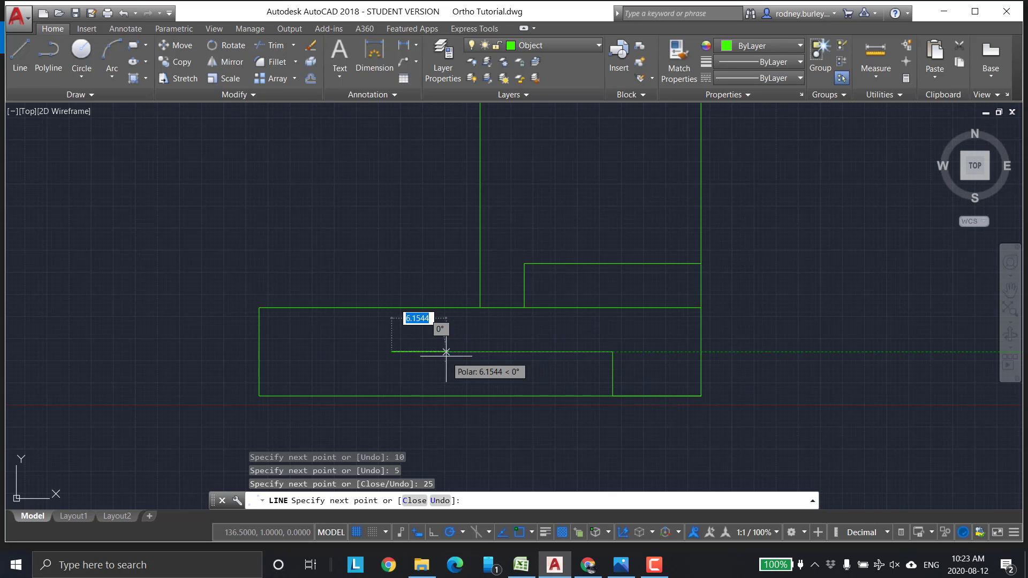
left_click(392, 396)
key("Escape")
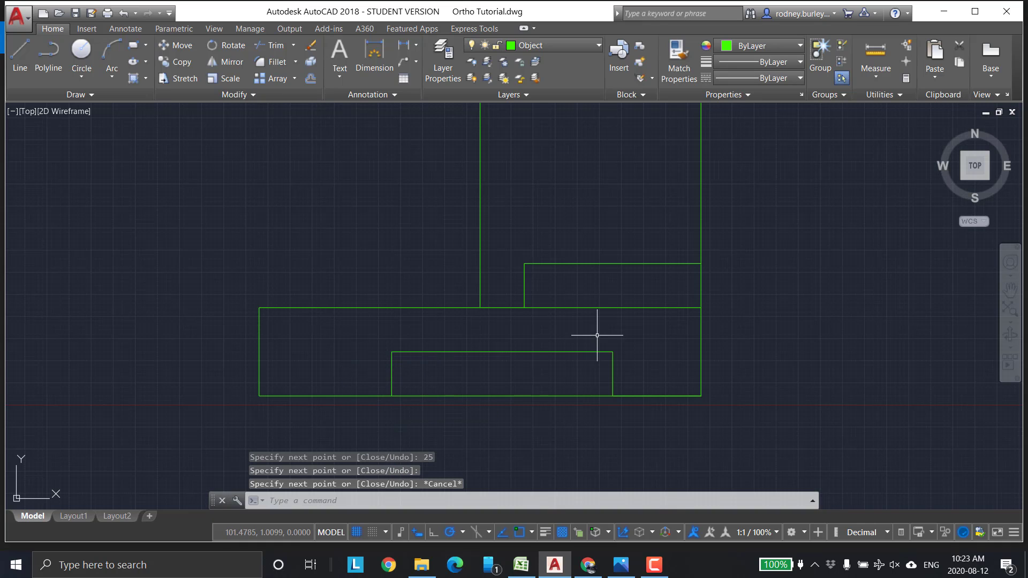
Step: Trim the side view's bottom edge between the channel's two vertical walls, using the walls as cutting edges
scroll(639, 280, "down", 2)
scroll(634, 301, "down", 2)
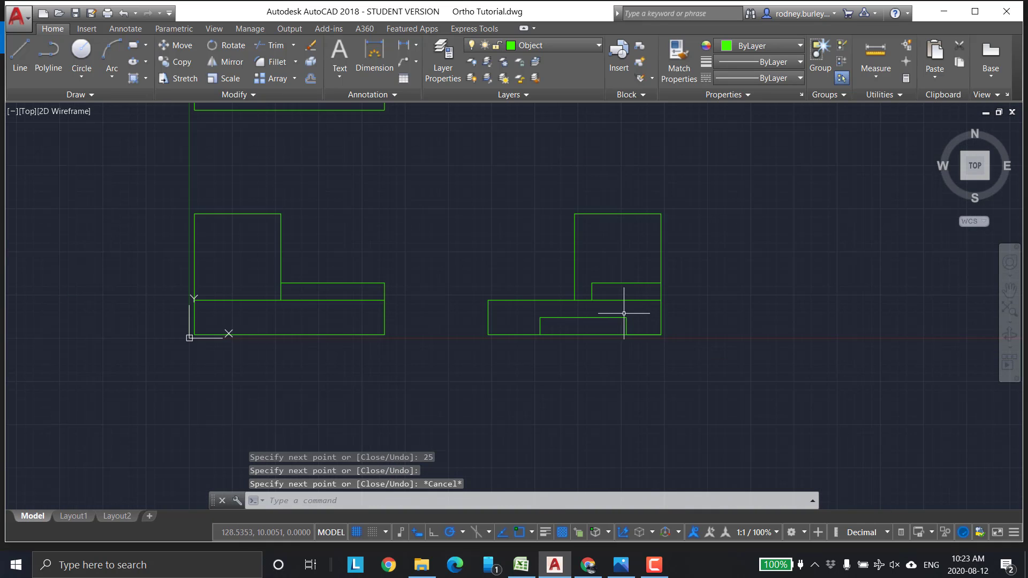
scroll(605, 333, "up", 2)
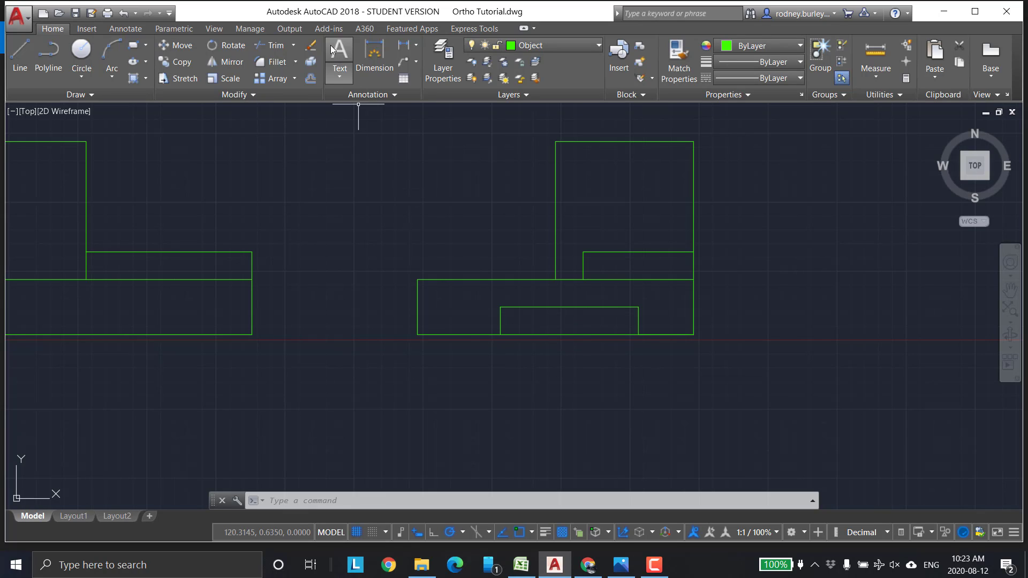
left_click(271, 45)
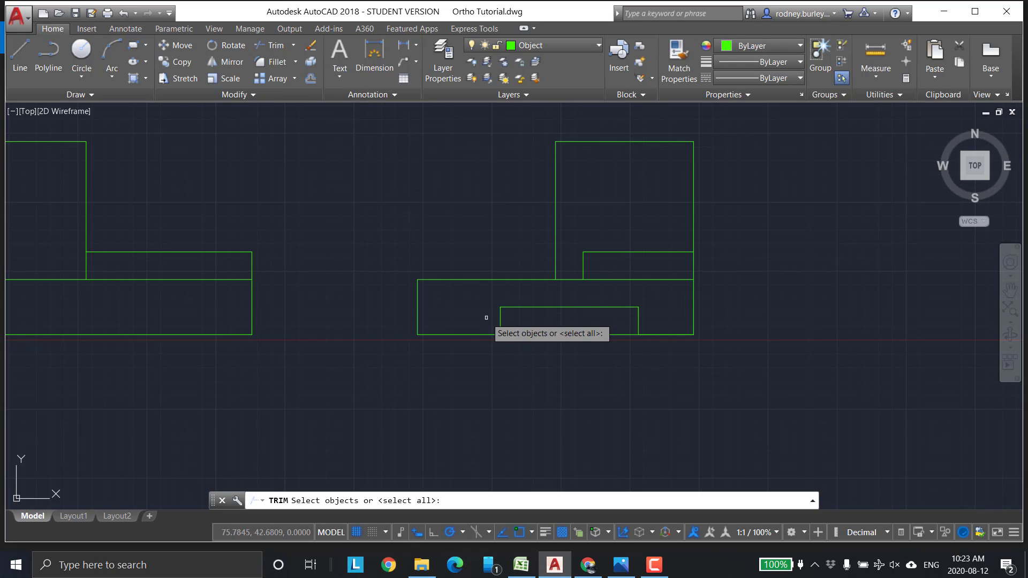
left_click(531, 334)
left_click(501, 322)
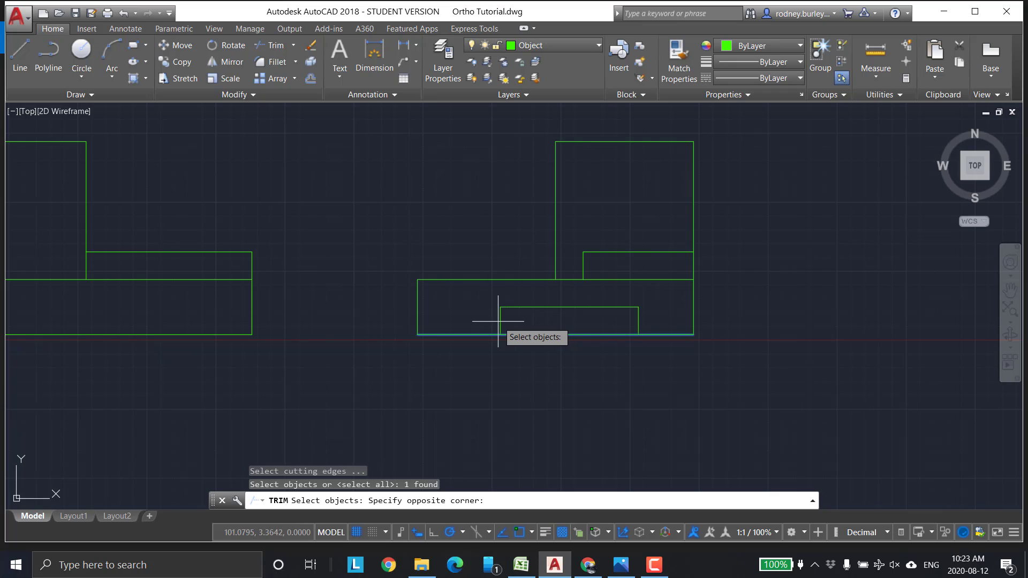
left_click(507, 314)
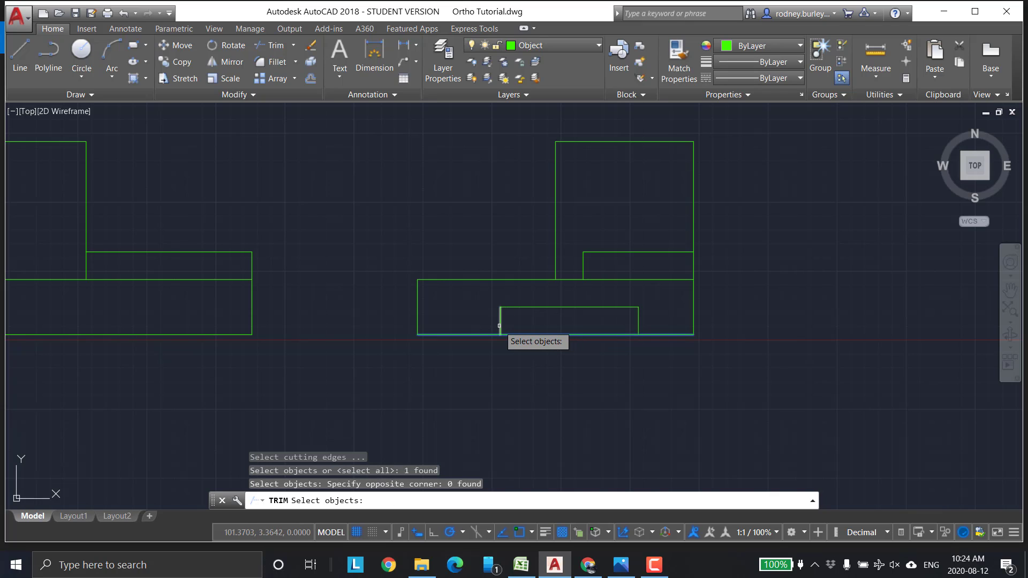
left_click(501, 322)
left_click(639, 321)
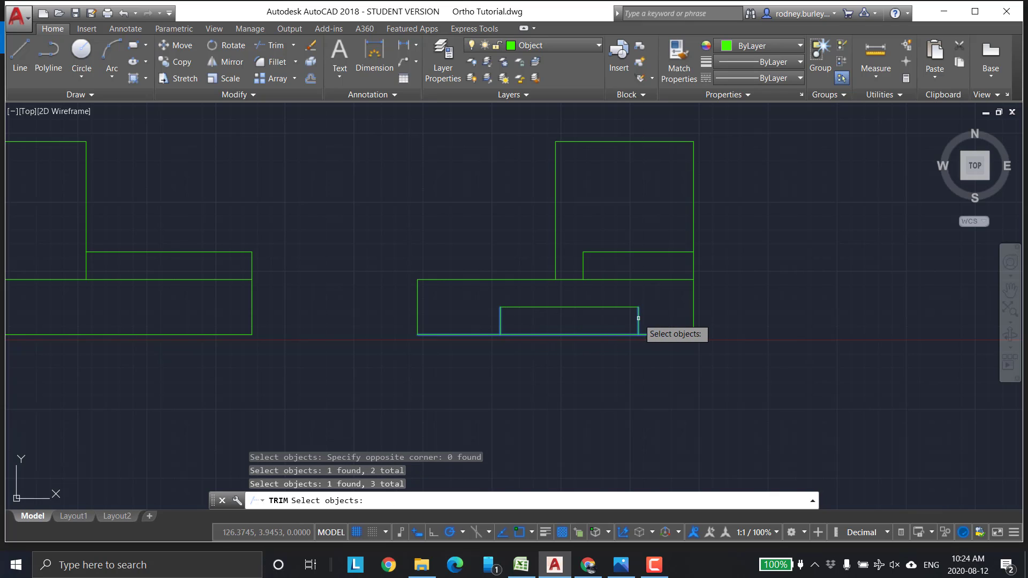
key("Return")
left_click(599, 335)
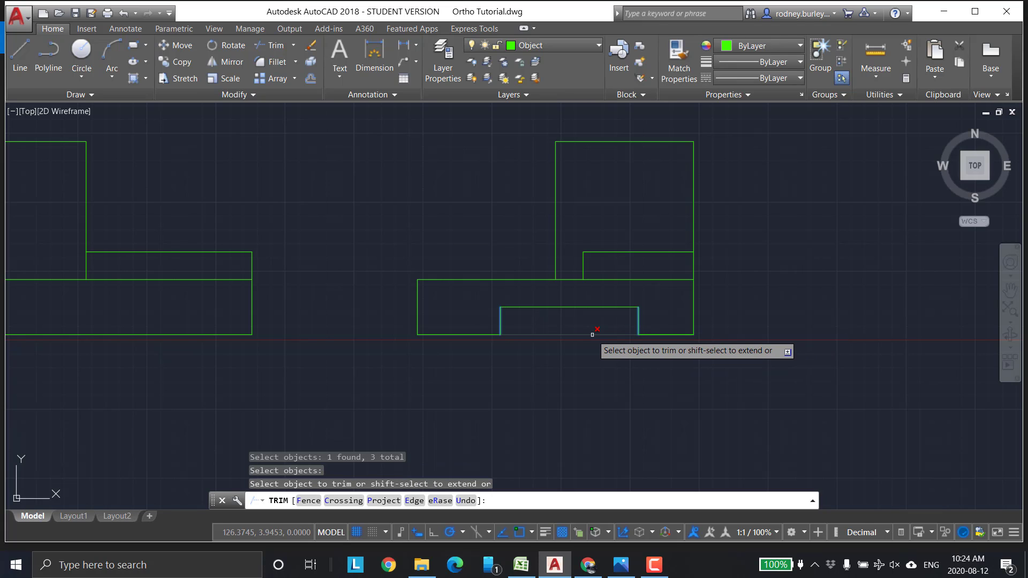
scroll(535, 338, "down", 2)
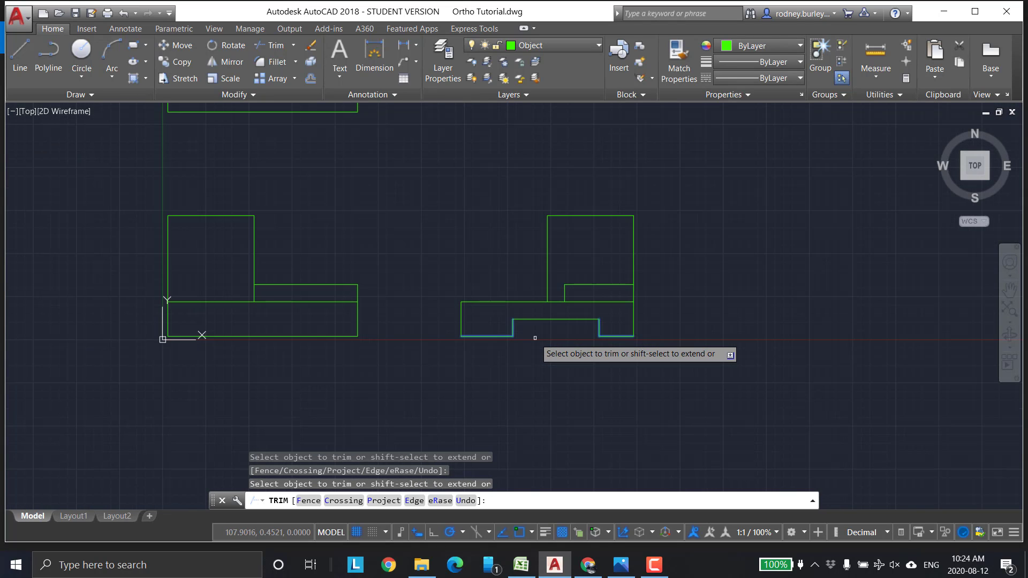
key("Escape")
Step: Make Hidden Lines the current layer
scroll(484, 302, "down", 2)
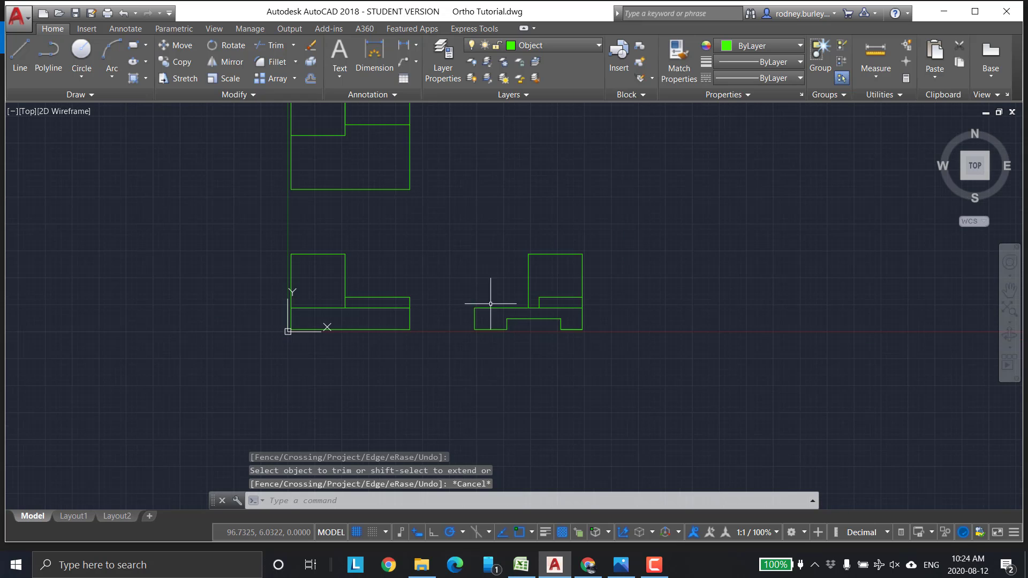
scroll(508, 300, "up", 2)
middle_click_drag(508, 300, 609, 395)
scroll(607, 389, "down", 2)
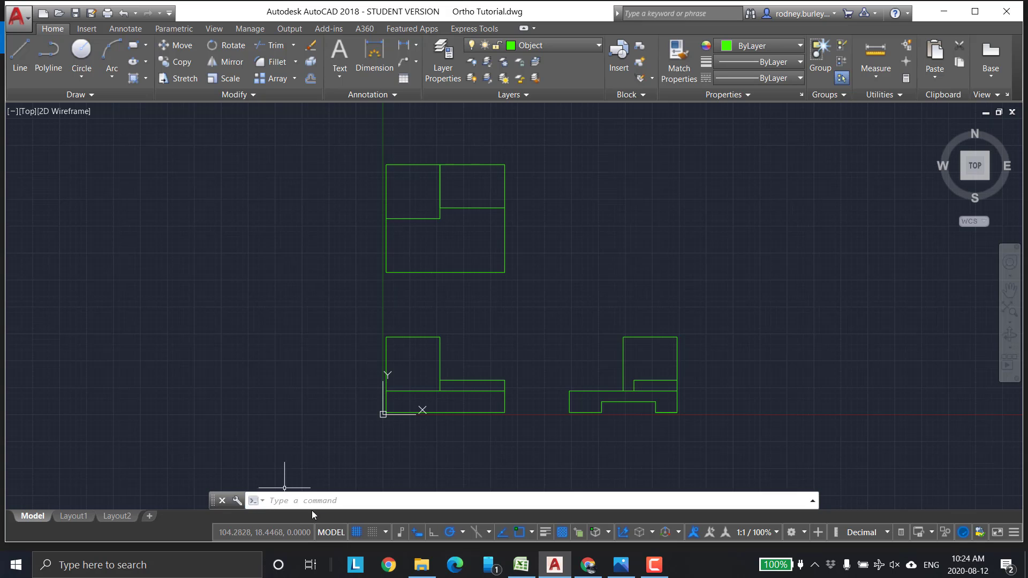
scroll(625, 356, "up", 2)
scroll(612, 349, "down", 2)
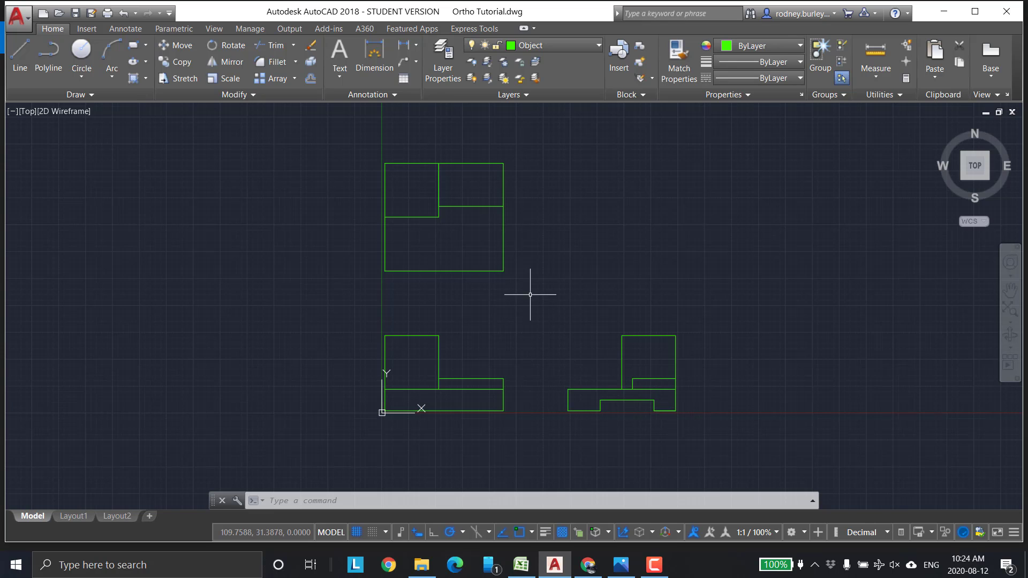
middle_click_drag(531, 291, 529, 316)
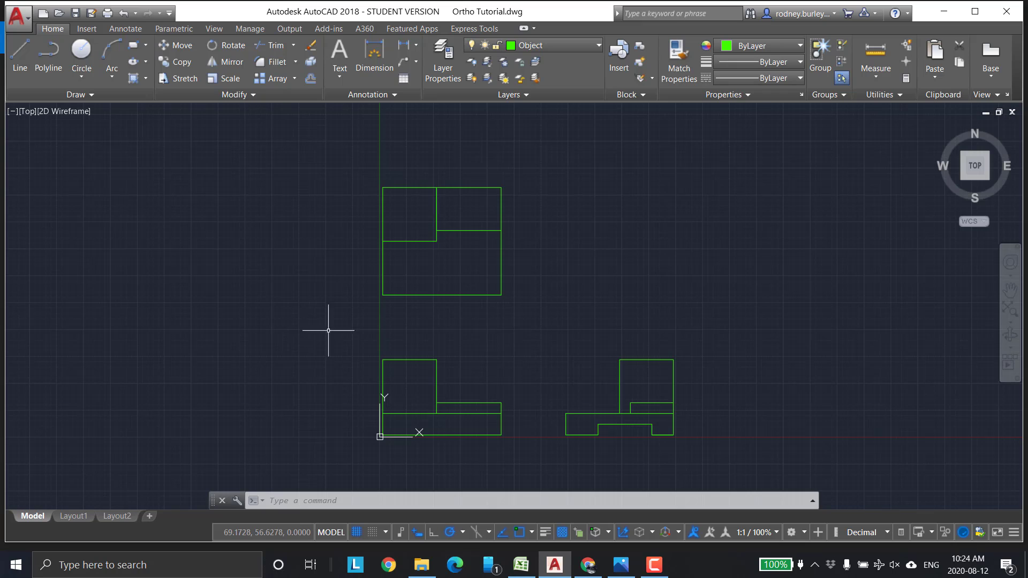
left_click(591, 44)
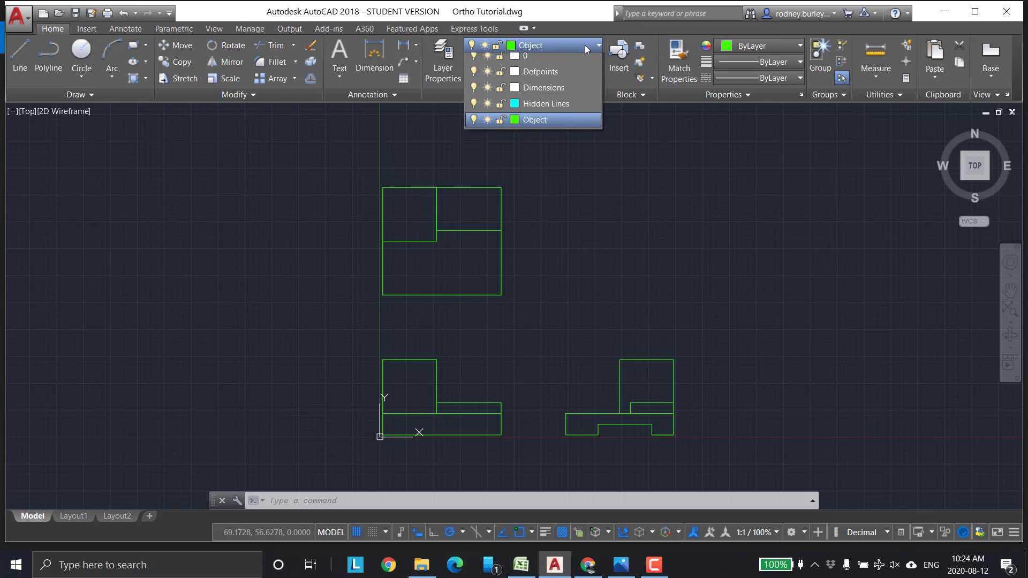
left_click(541, 110)
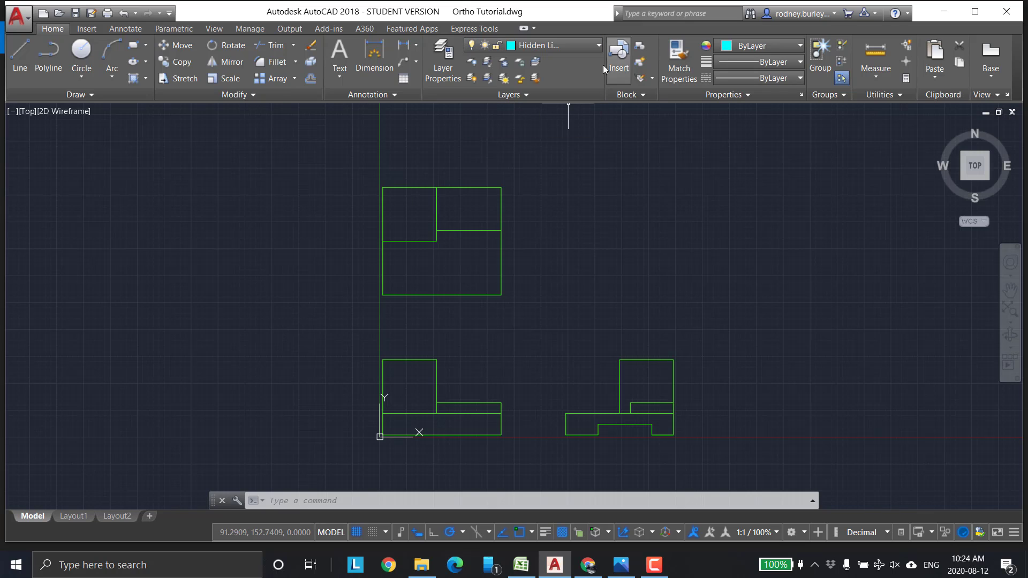
Step: Load the HIDDENX2 linetype and assign it to the Hidden Lines layer
left_click(431, 79)
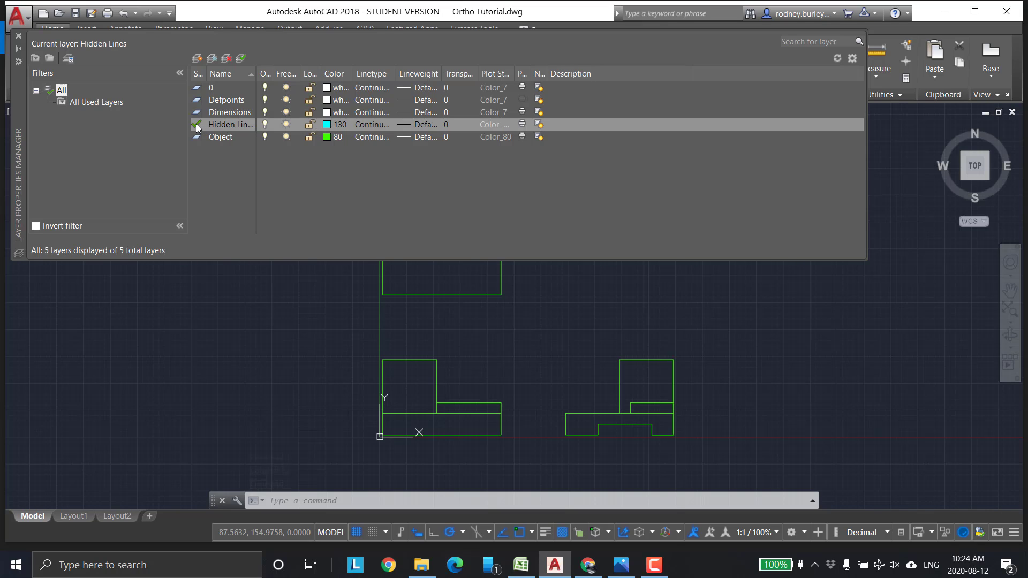
left_click(377, 128)
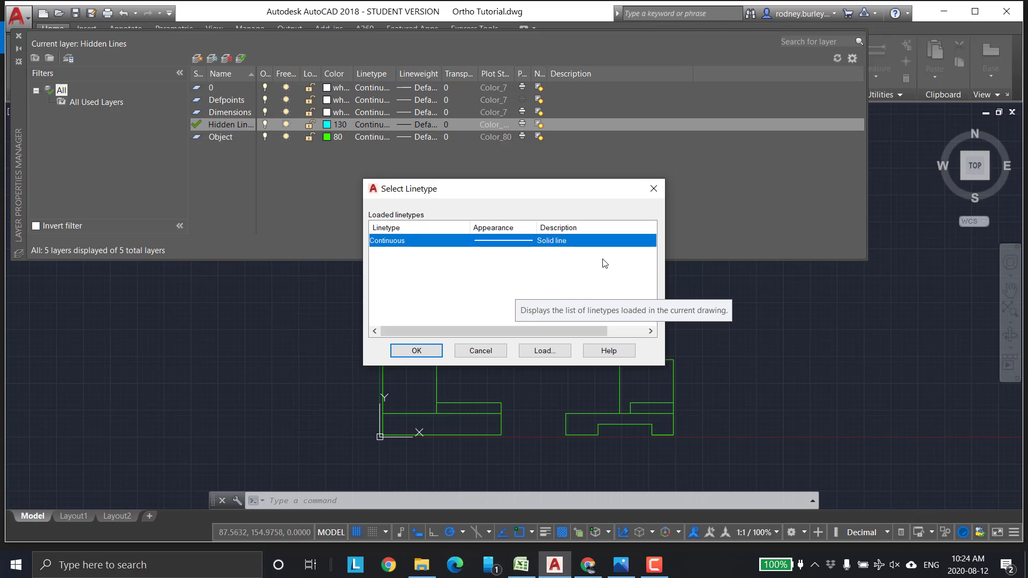
left_click(551, 355)
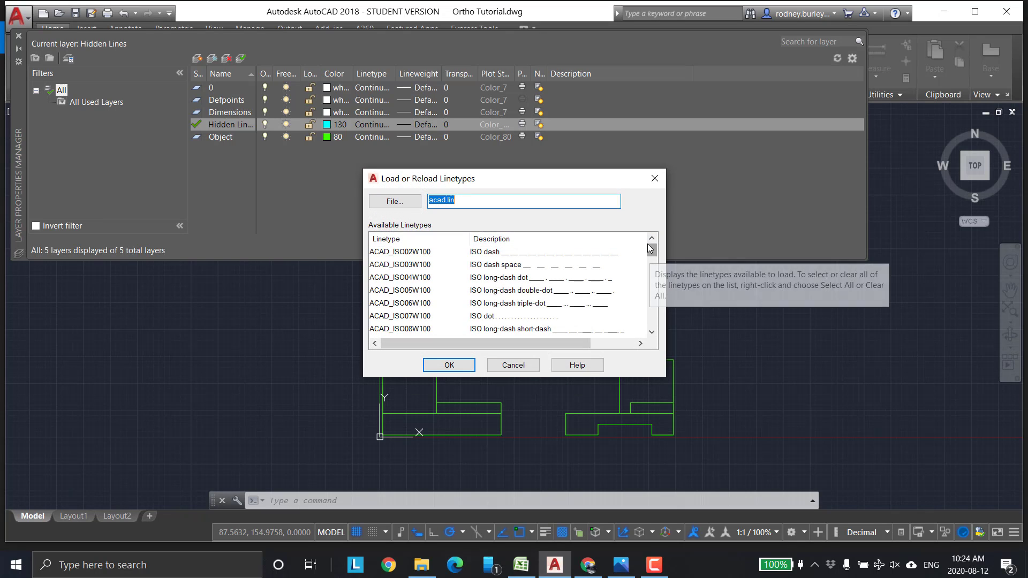
left_click_drag(655, 253, 660, 330)
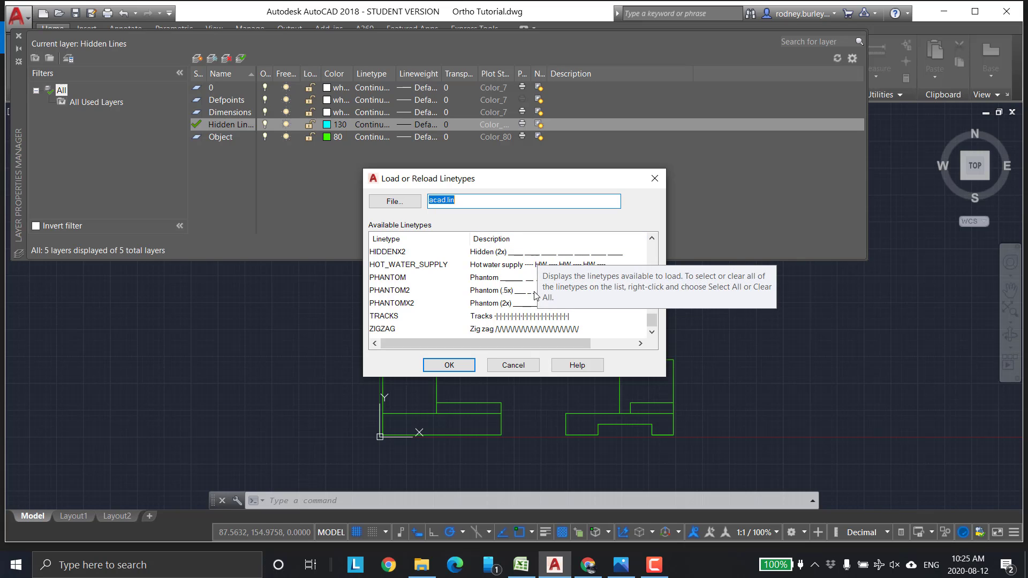
double_click(522, 259)
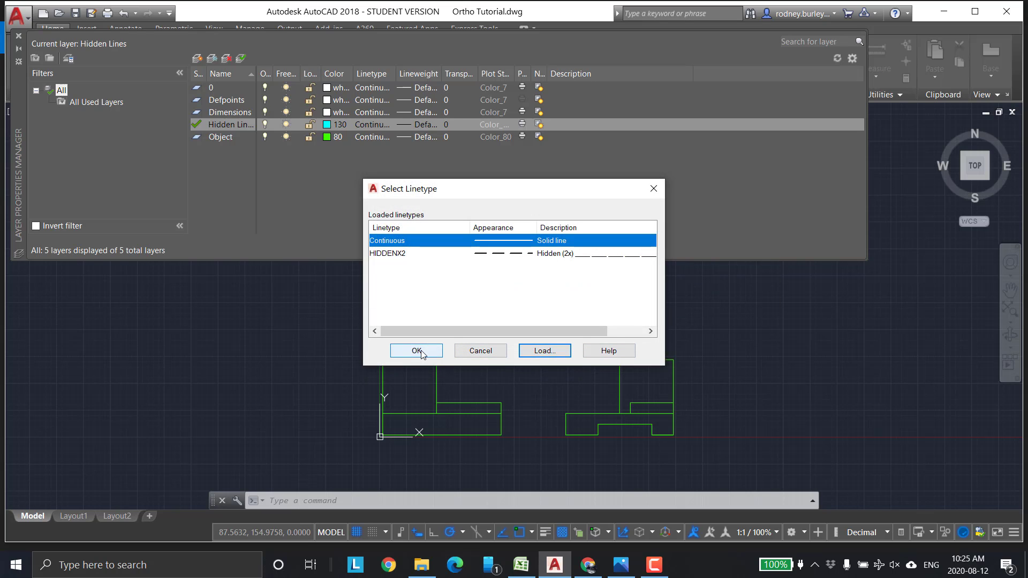
left_click(417, 256)
left_click(416, 353)
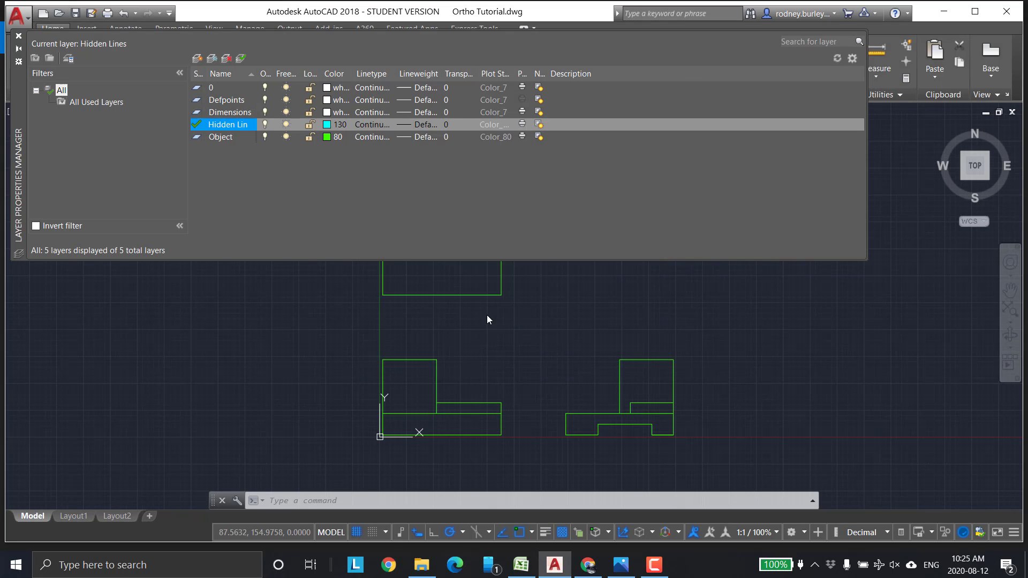
Step: Check the Hidden Lines layer's lineweight options and its HIDDENX2 linetype assignment
left_click(410, 125)
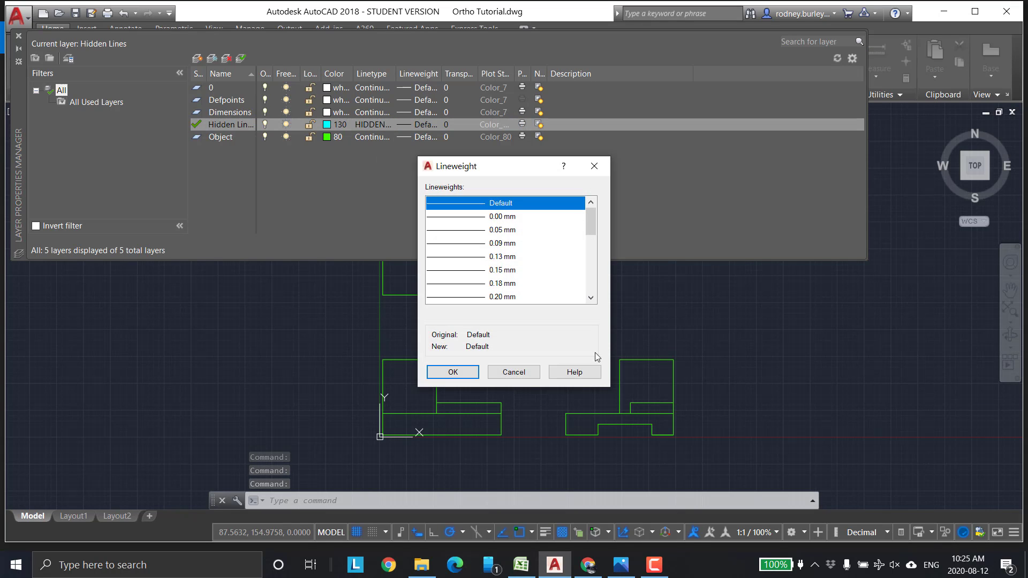
left_click(525, 377)
left_click(375, 125)
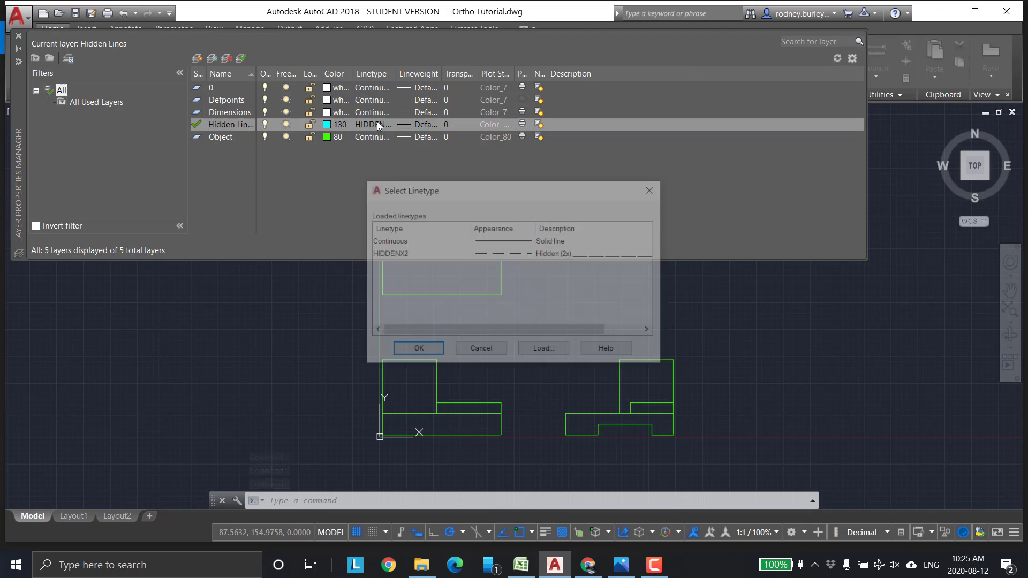
left_click(411, 255)
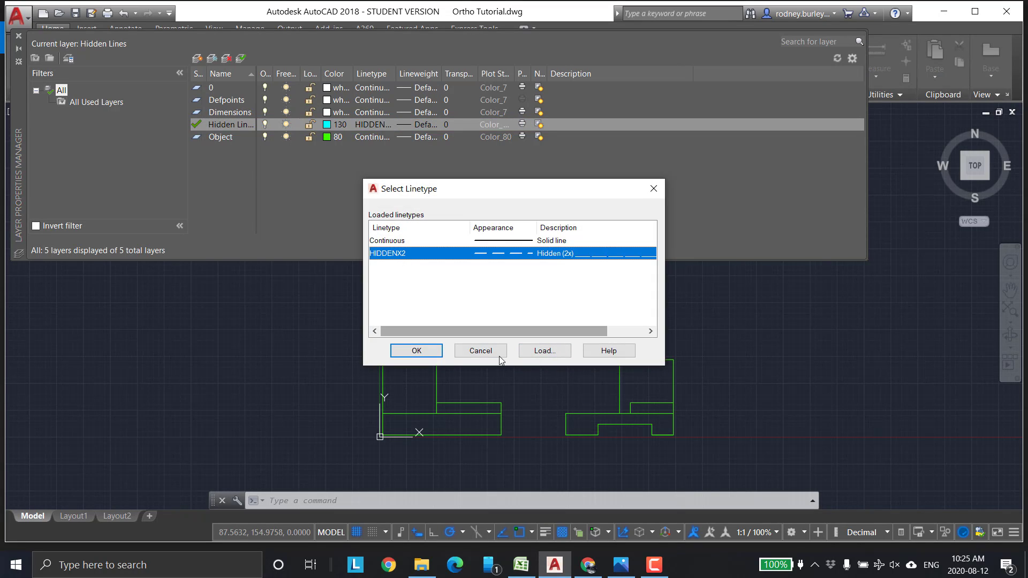
left_click(428, 353)
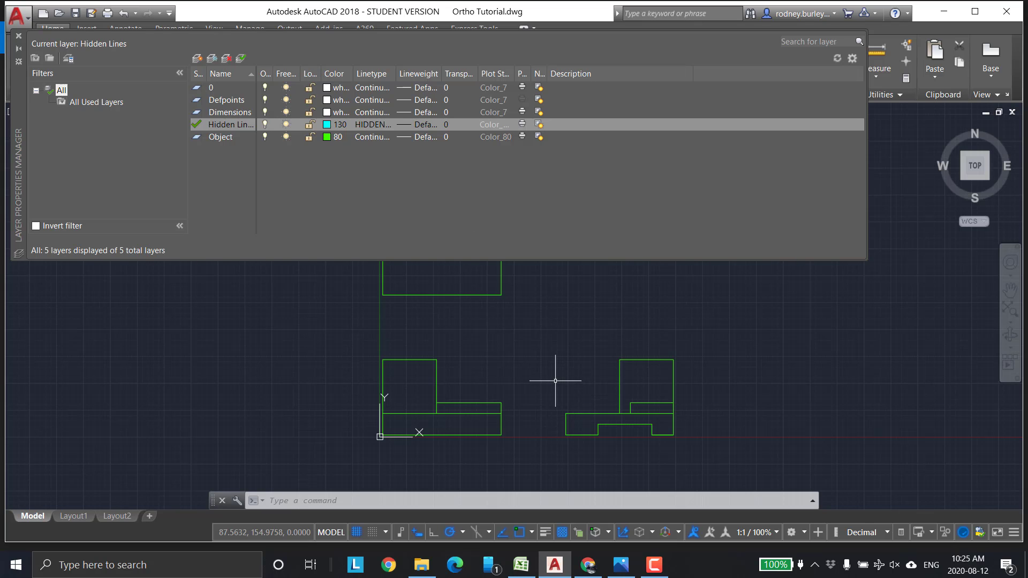
Step: Close the layer properties and draw a horizontal hidden line across the front view's base, level with the channel's top edge in the side view
scroll(556, 381, "up", 3)
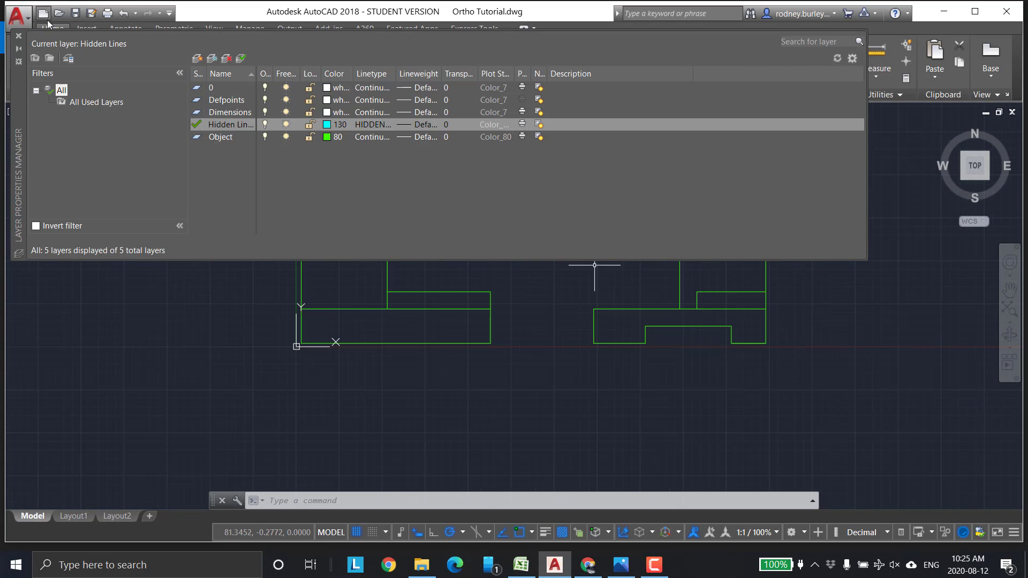
left_click(19, 37)
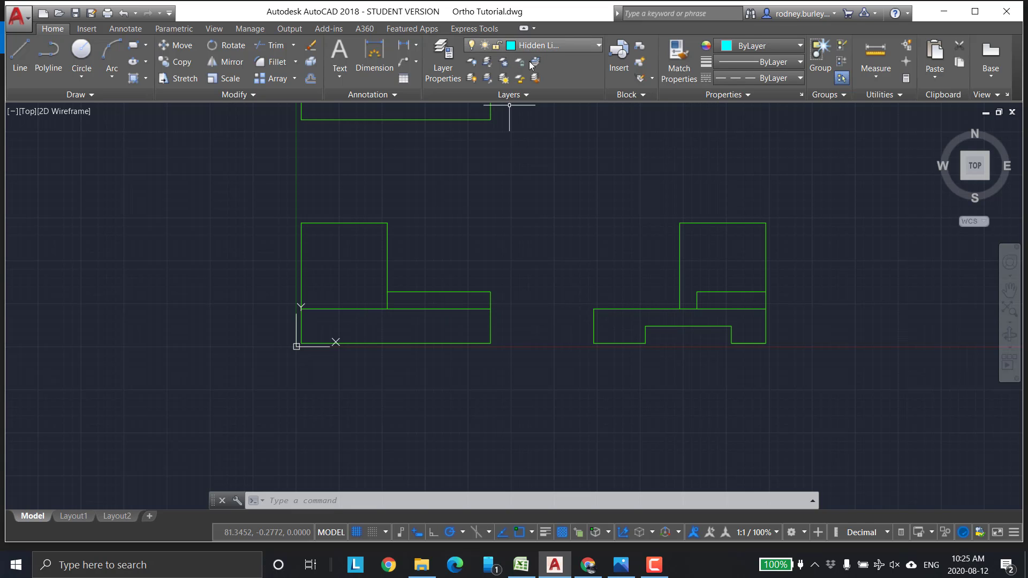
scroll(574, 284, "up", 2)
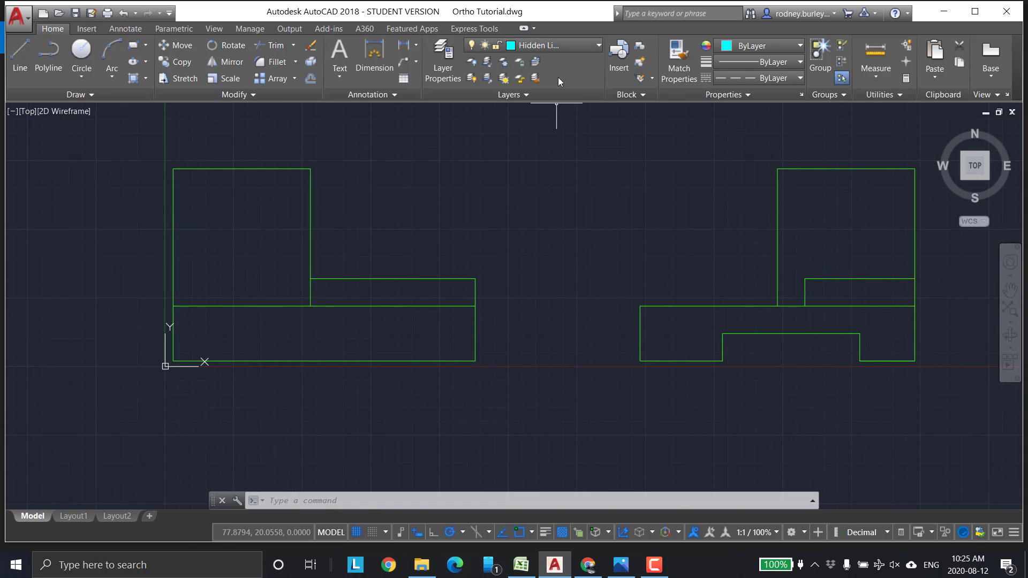
left_click(19, 54)
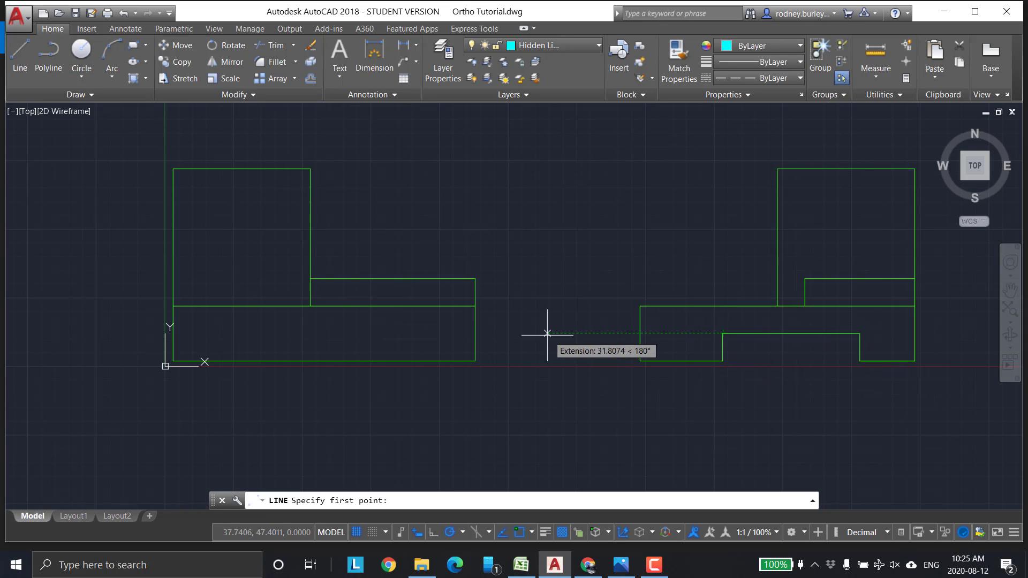
left_click(475, 333)
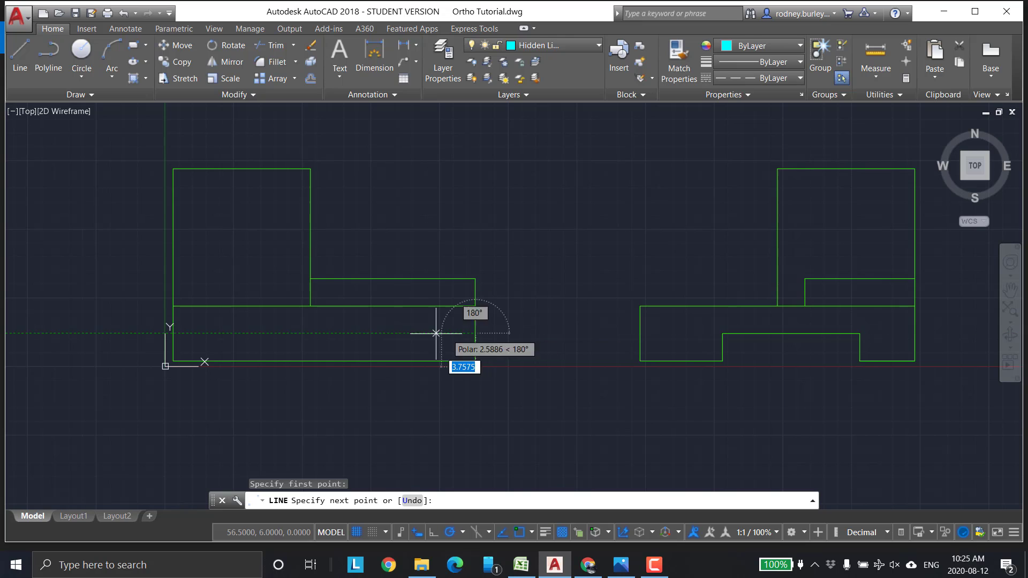
left_click(173, 333)
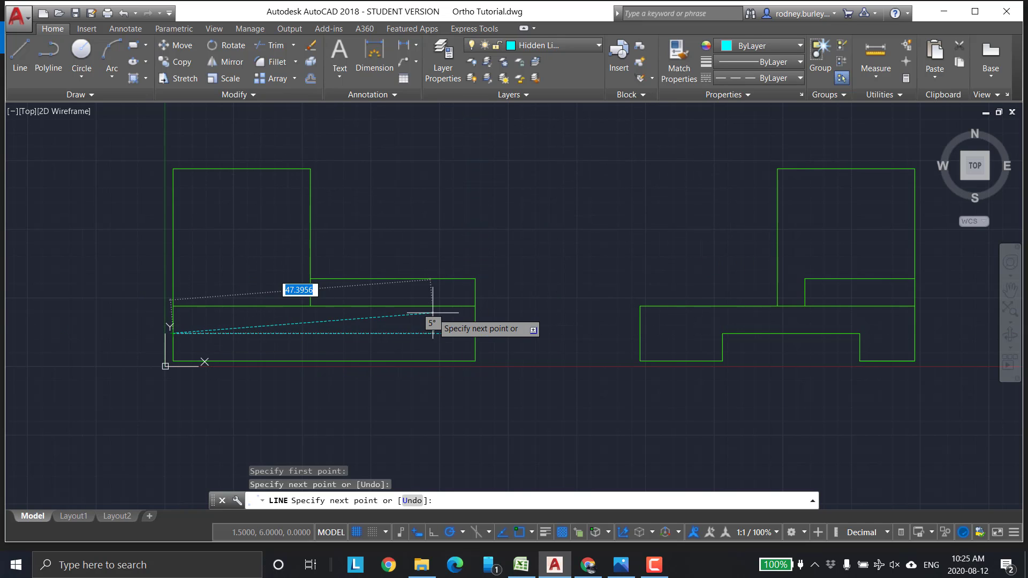
key("Escape")
Step: Examine the dashed channel line in the front view against the side view and the top view
scroll(386, 316, "up", 2)
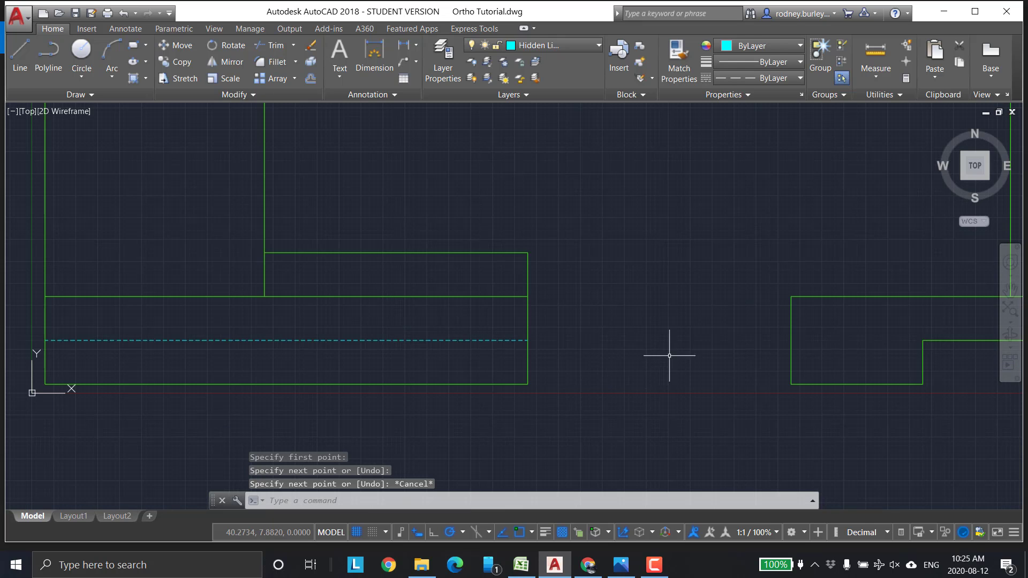
mouse_move(685, 332)
middle_mouse_down()
mouse_move(769, 312)
mouse_move(617, 354)
middle_mouse_up()
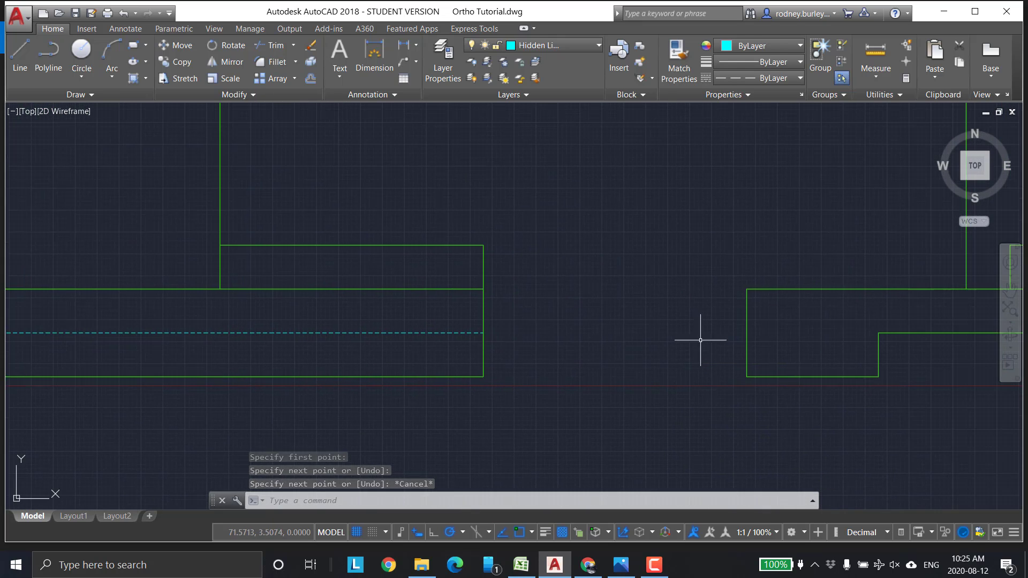
scroll(845, 335, "down", 2)
middle_click_drag(698, 355, 628, 329)
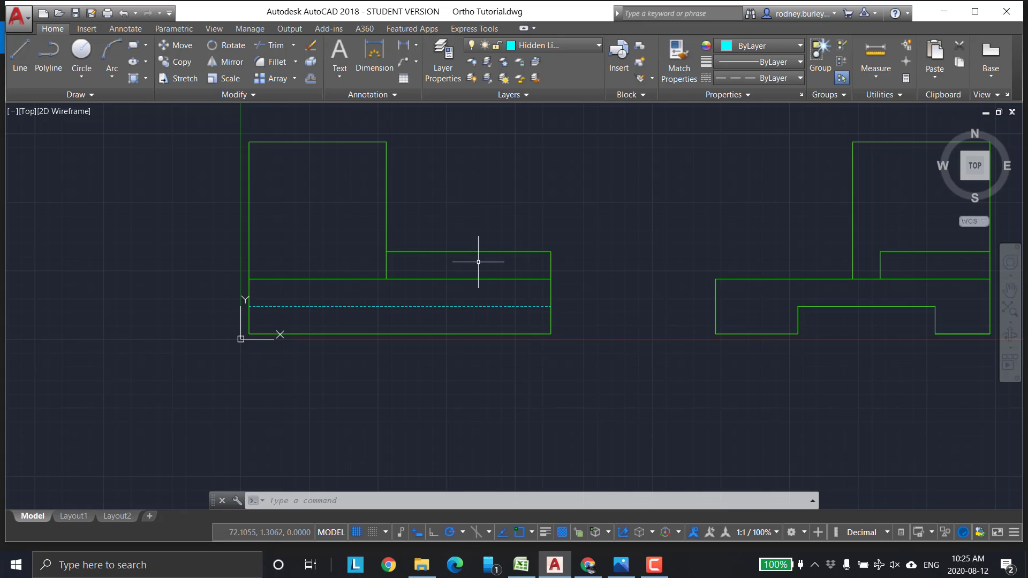
scroll(534, 256, "down", 1)
mouse_move(596, 193)
middle_mouse_down()
mouse_move(569, 264)
mouse_move(570, 298)
middle_mouse_up()
middle_click_drag(611, 217, 609, 339)
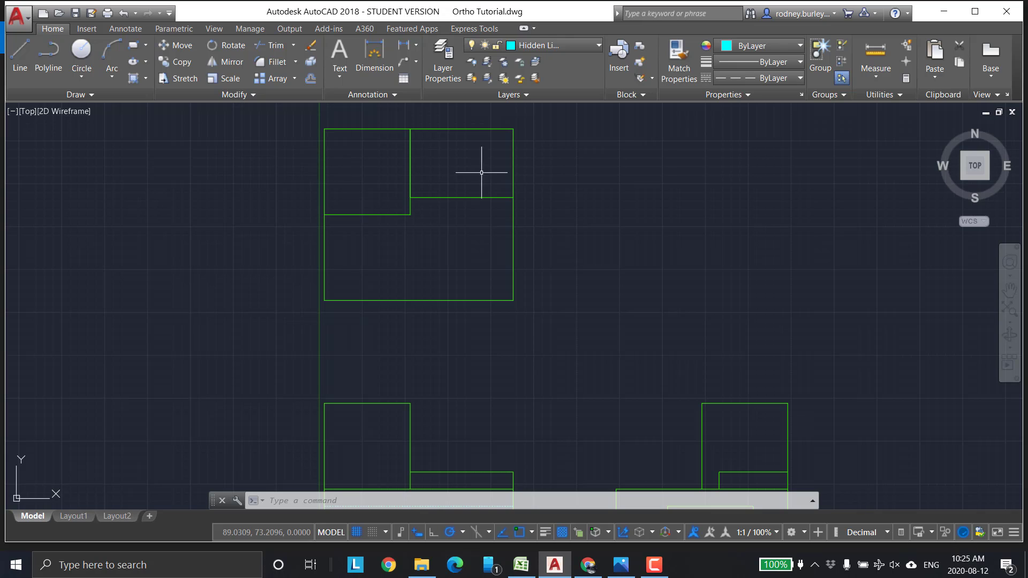
middle_click_drag(808, 298, 779, 198)
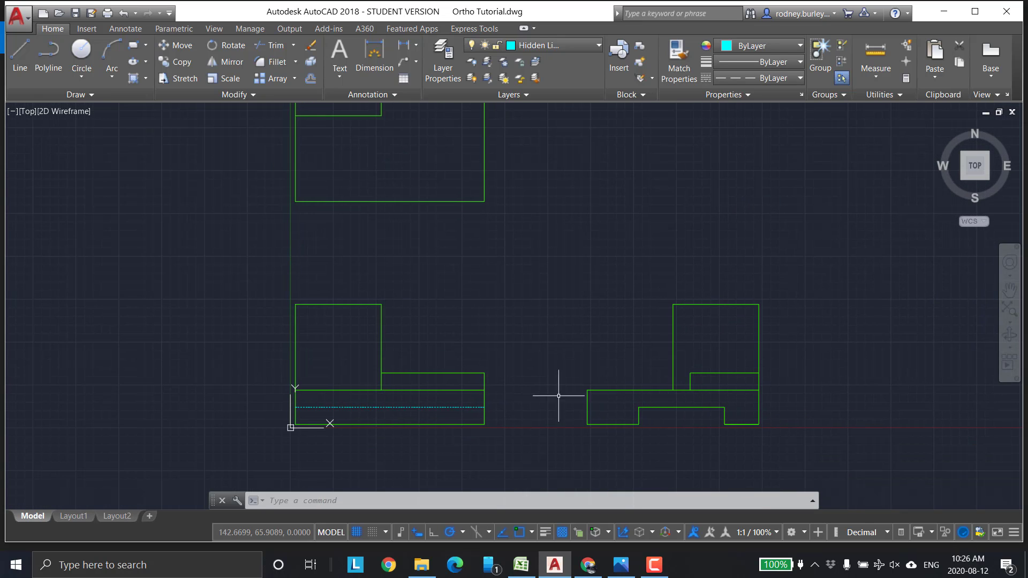
Step: Draw a hidden line across the top view's full width, starting 10 units below its upper-right corner along the outer edge
scroll(477, 226, "down", 2)
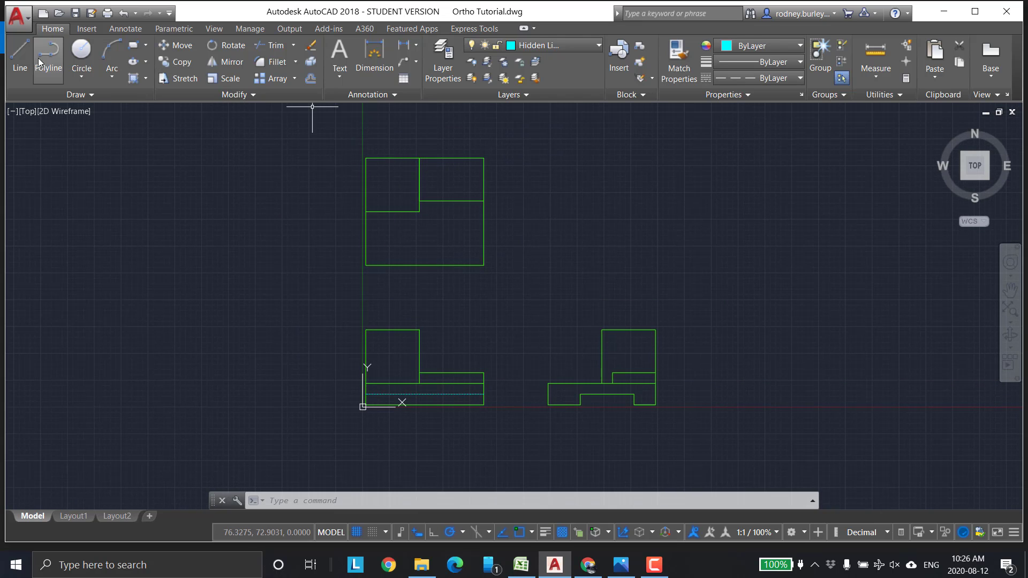
left_click(19, 54)
left_click(484, 158)
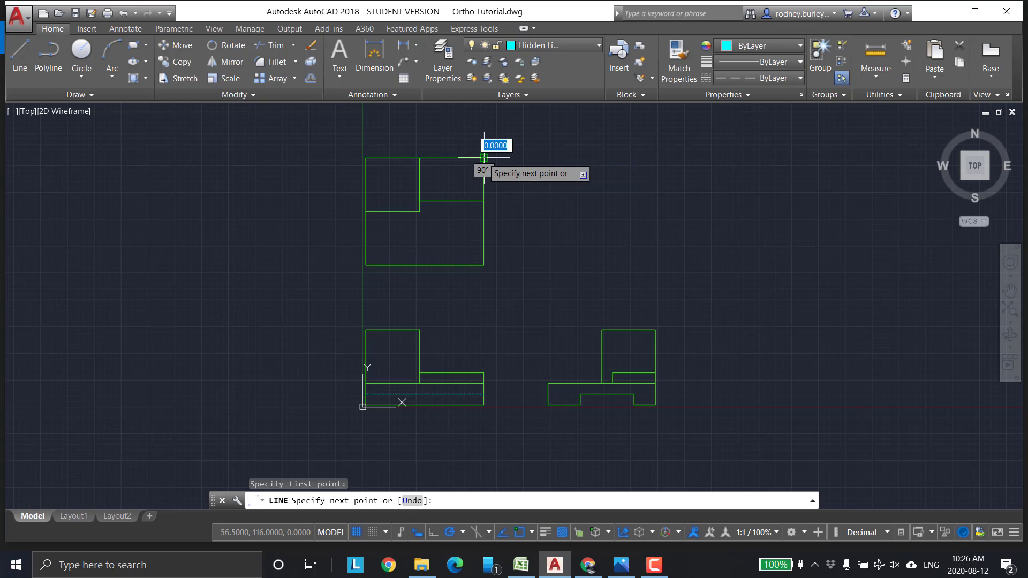
type("1")
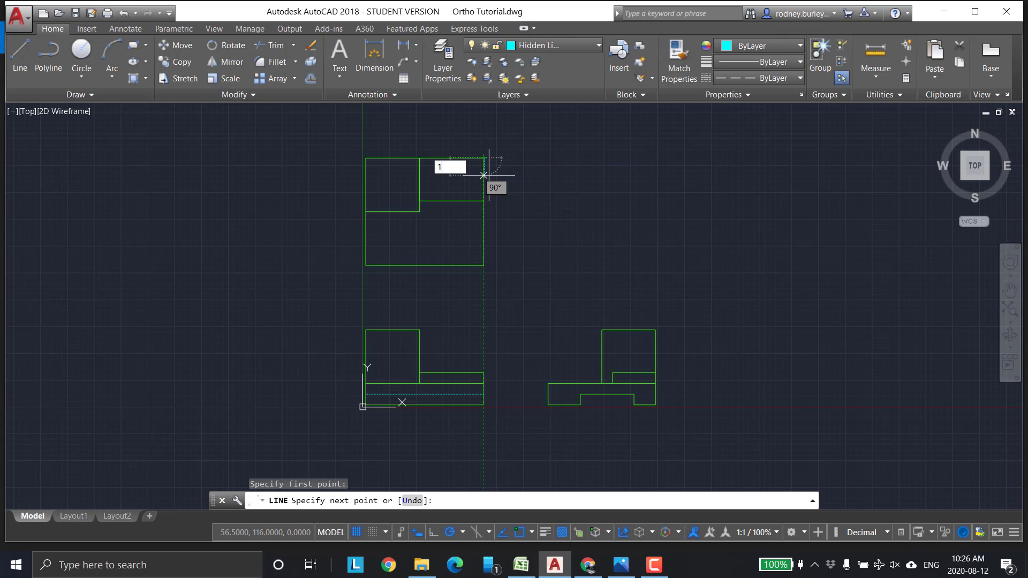
type("0")
key("Return")
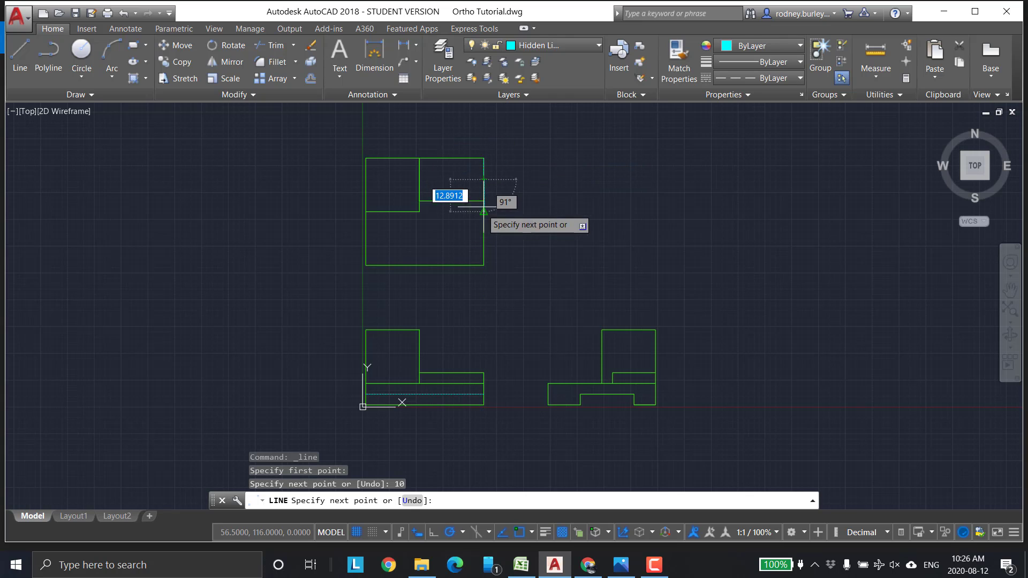
left_click(367, 178)
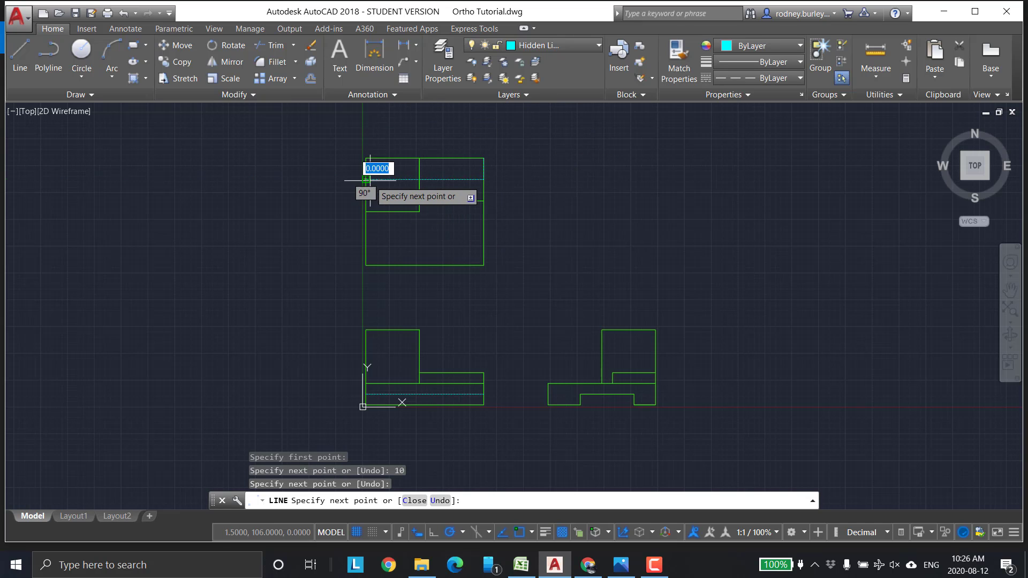
scroll(475, 181, "up", 3)
scroll(531, 193, "down", 3)
key("Escape")
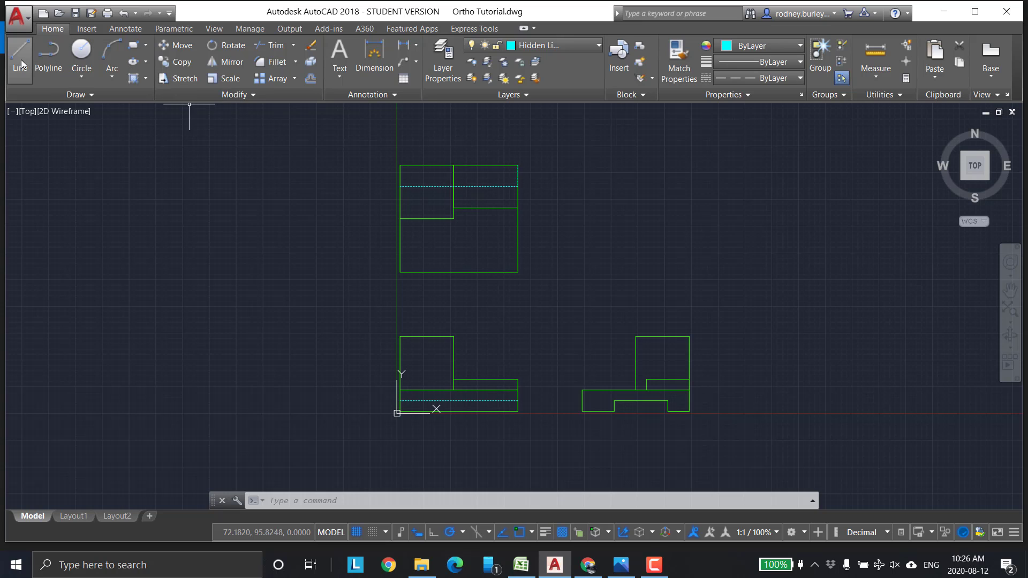
Step: Offset the top view's hidden line 25 units toward the view's lower edge, and erase the offset copy
left_click(490, 187)
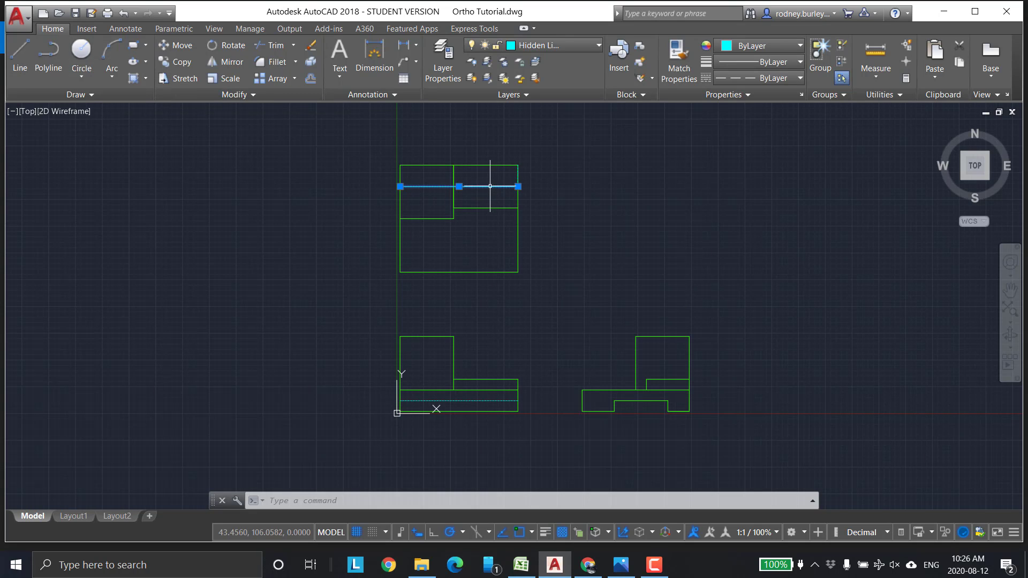
left_click(312, 80)
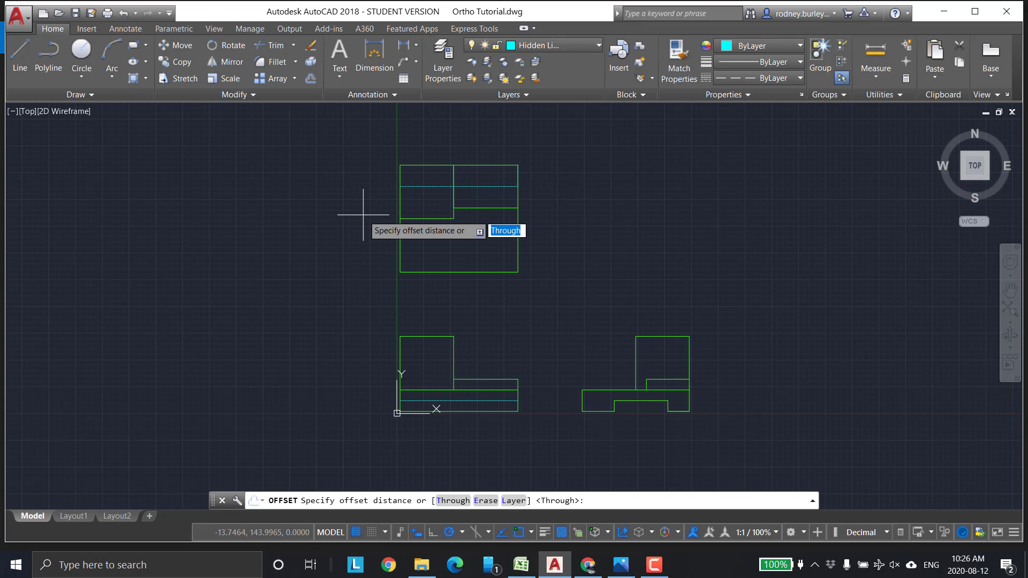
type("25")
key("Return")
left_click(413, 187)
left_click(467, 248)
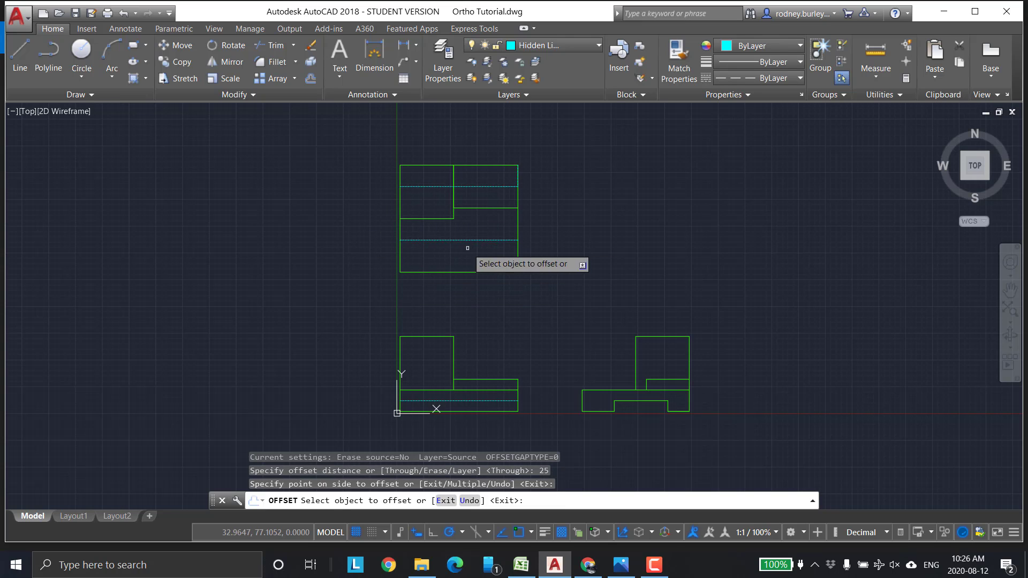
key("Escape")
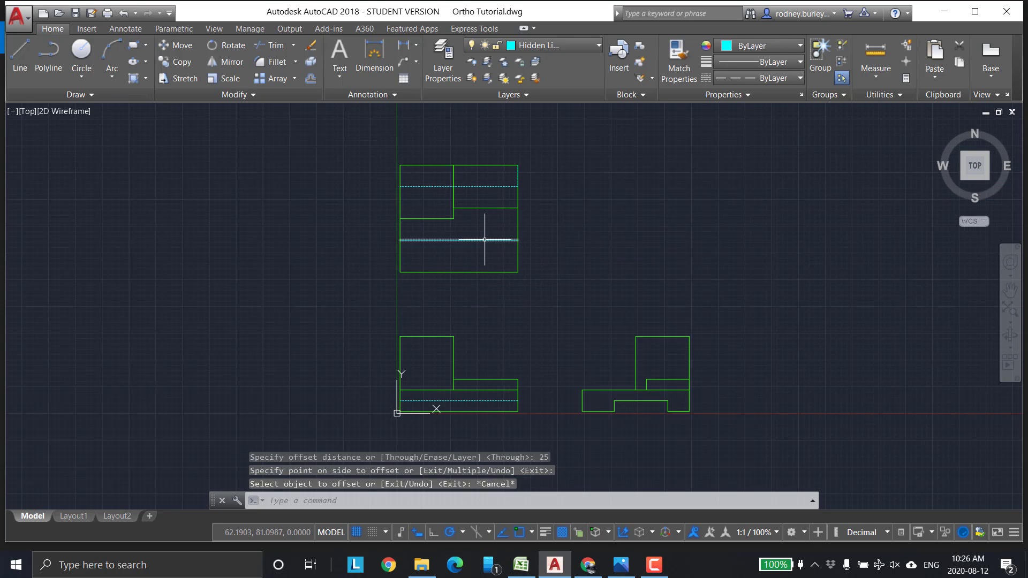
left_click(484, 239)
key("Delete")
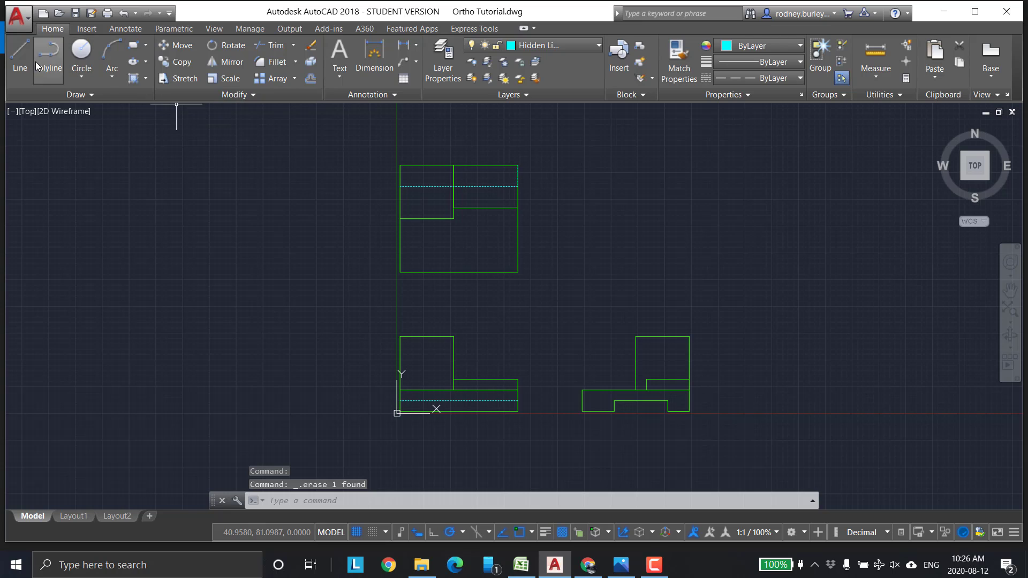
Step: Try to draw a second hidden line across the top view, 35 units below its upper-right corner, and undo it
left_click(20, 53)
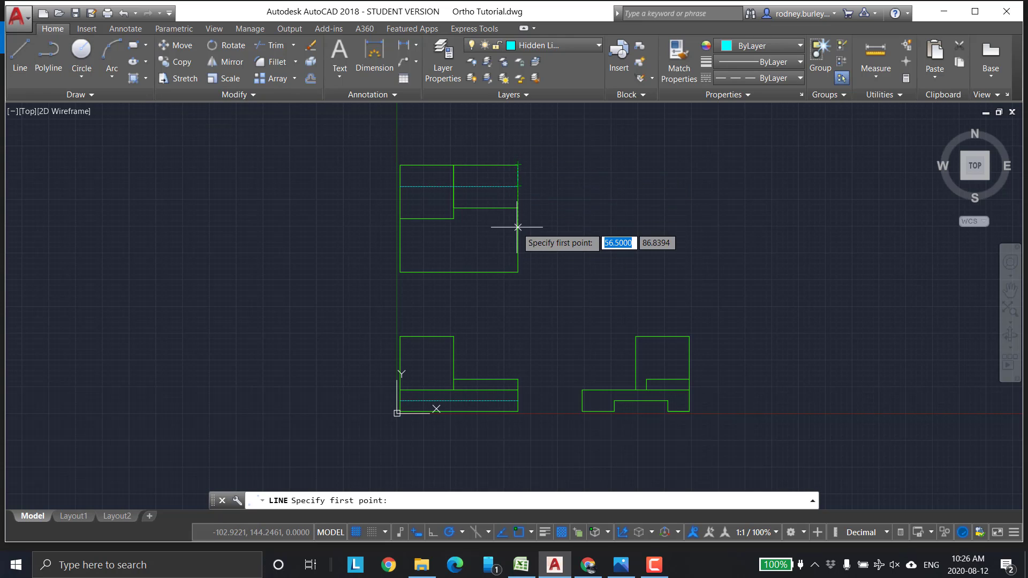
left_click(518, 165)
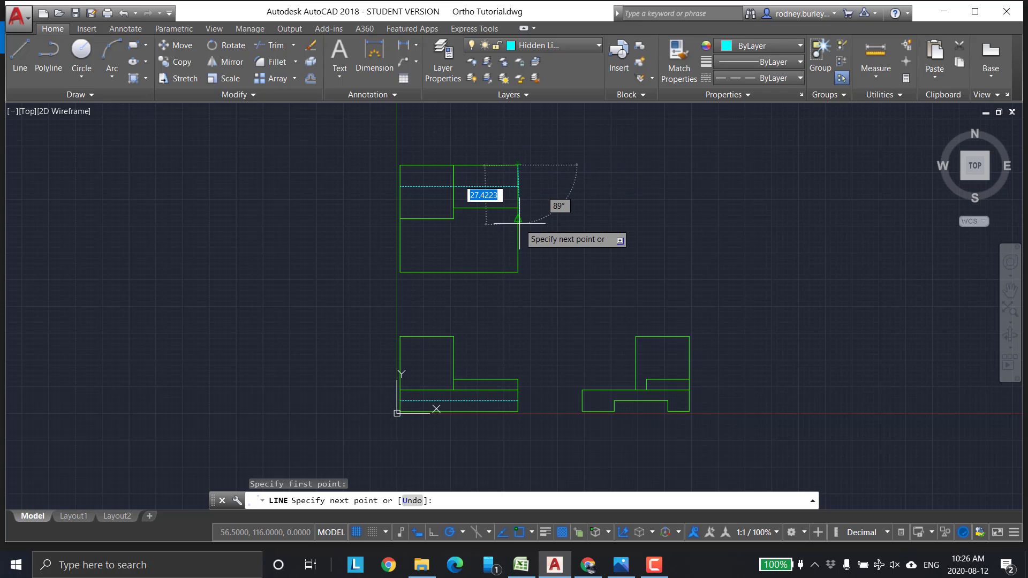
type("35")
key("Return")
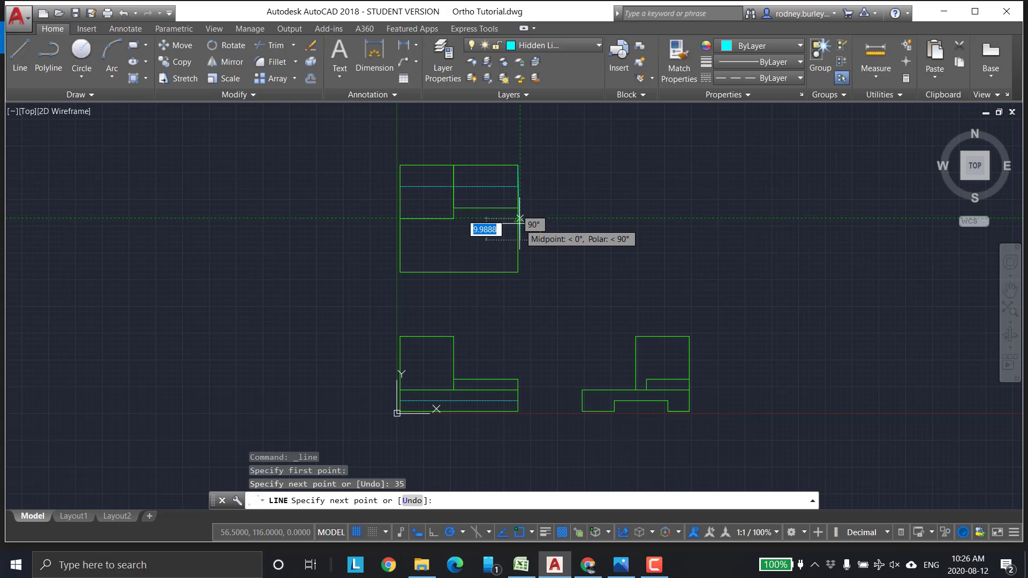
left_click(398, 241)
key("Escape")
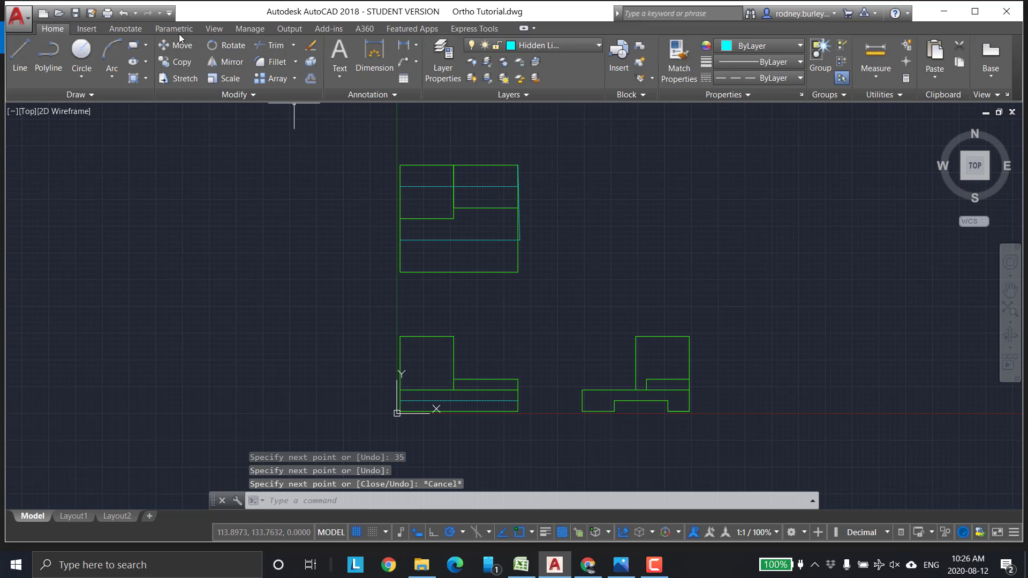
left_click(125, 13)
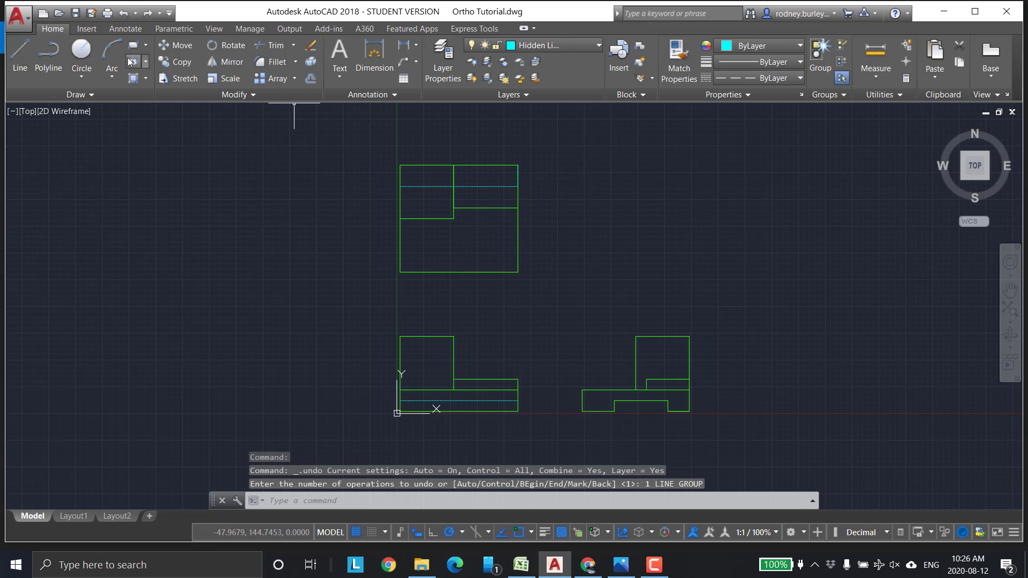
Step: Draw the channel's second hidden line across the top view's full width, starting 35 units below the upper-right corner
left_click(20, 53)
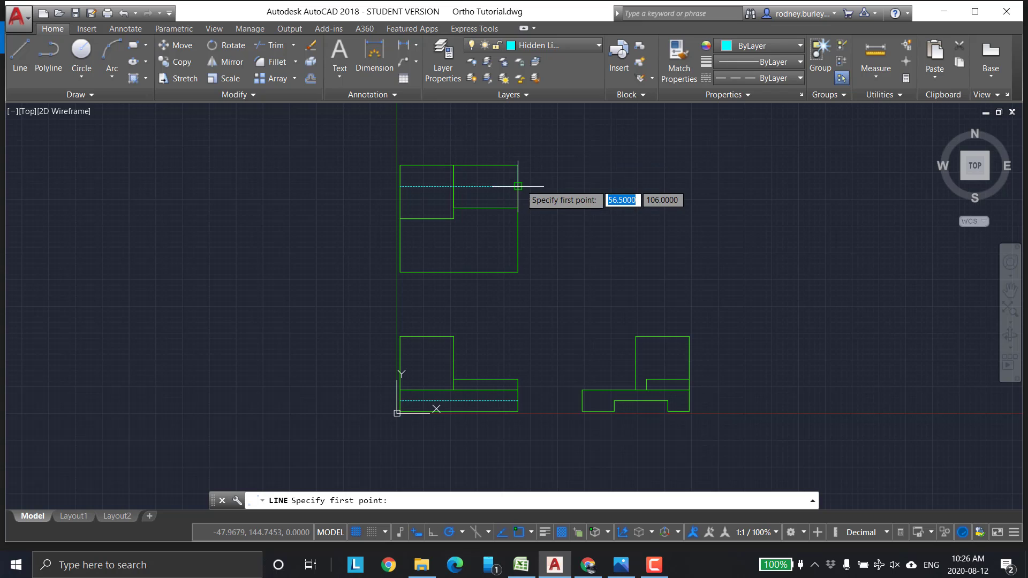
left_click(518, 165)
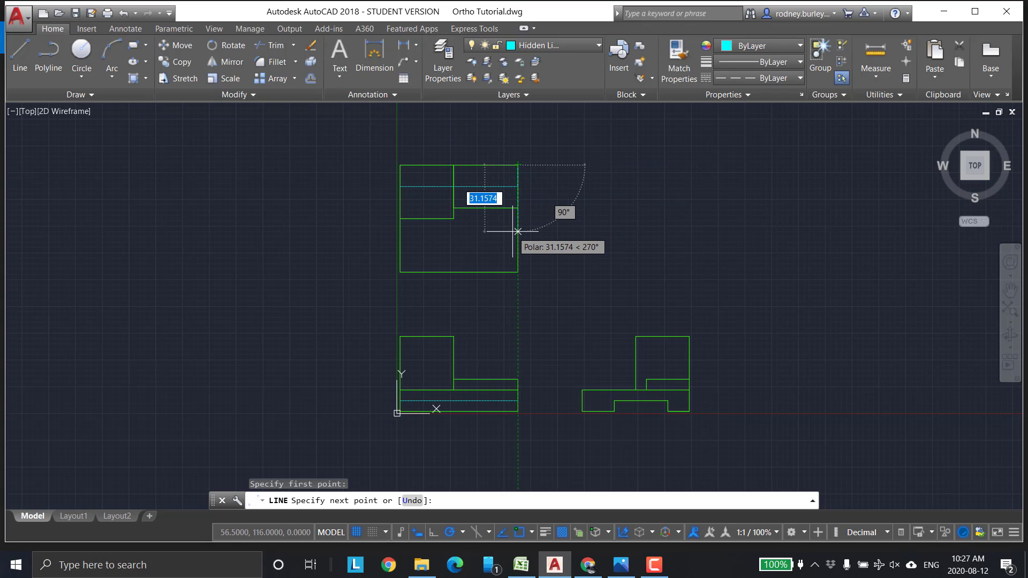
type("2")
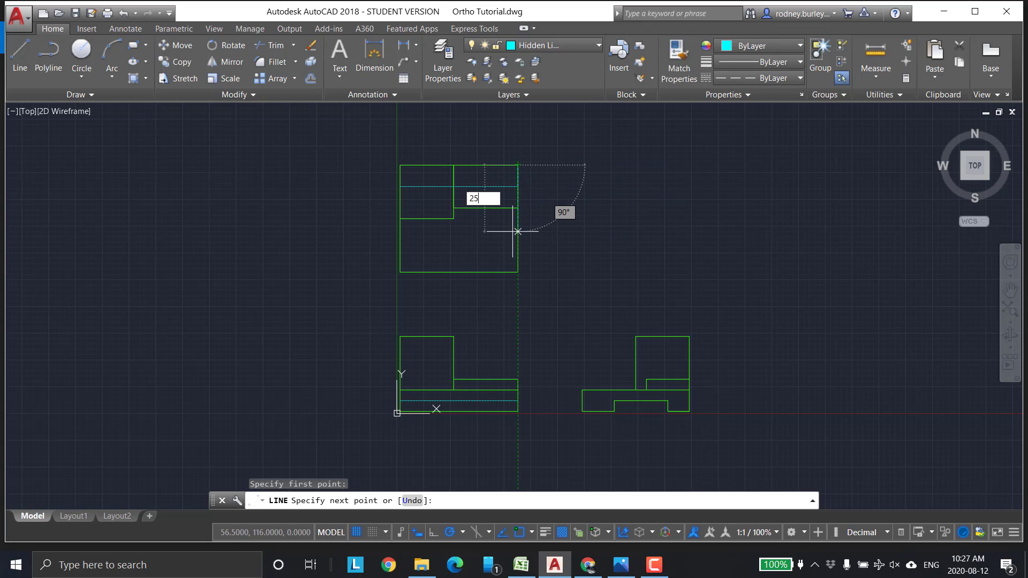
type("5")
key("Return")
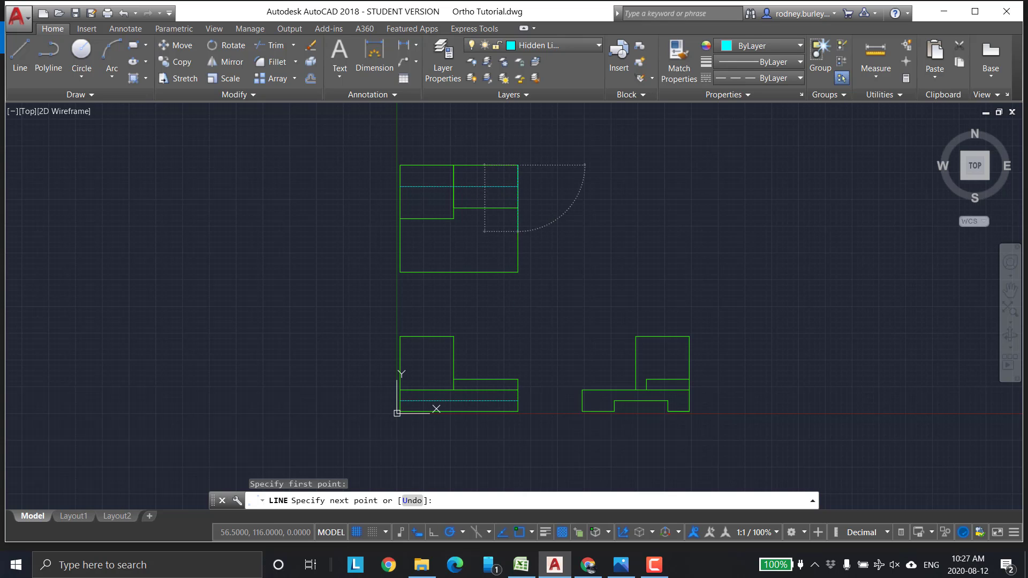
scroll(514, 230, "up", 6)
scroll(514, 230, "up", 3)
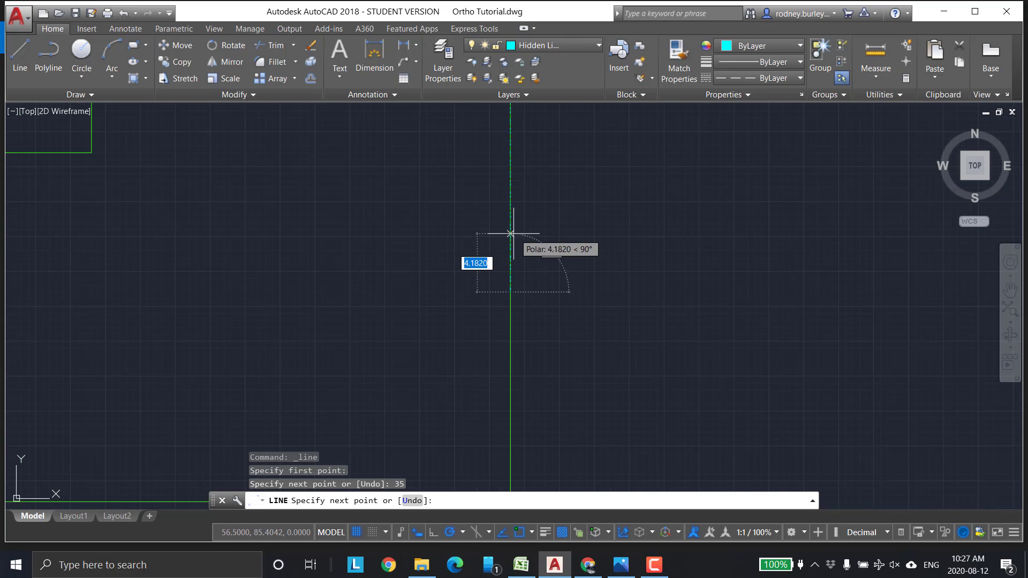
left_click(510, 293)
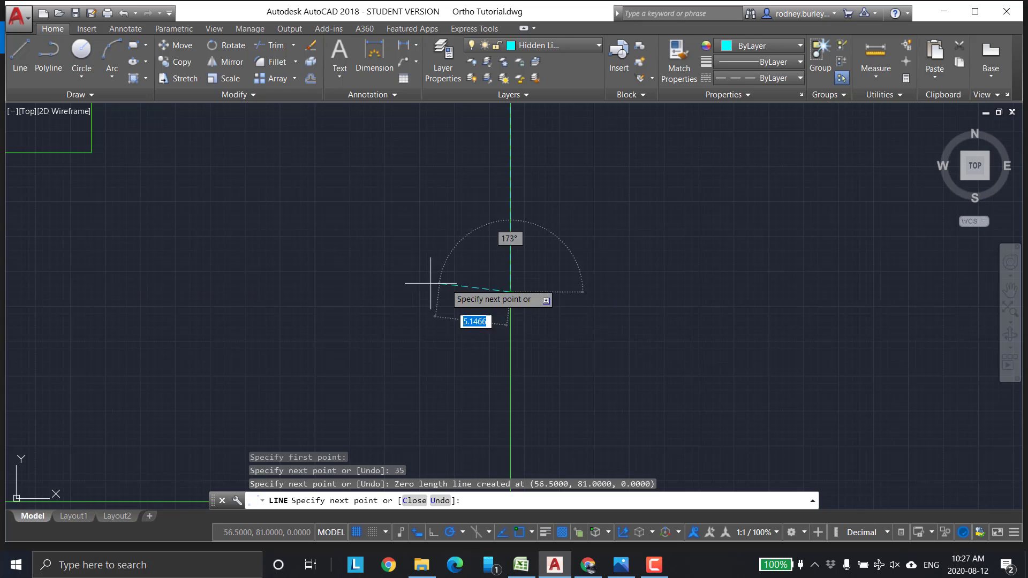
scroll(230, 299, "down", 4)
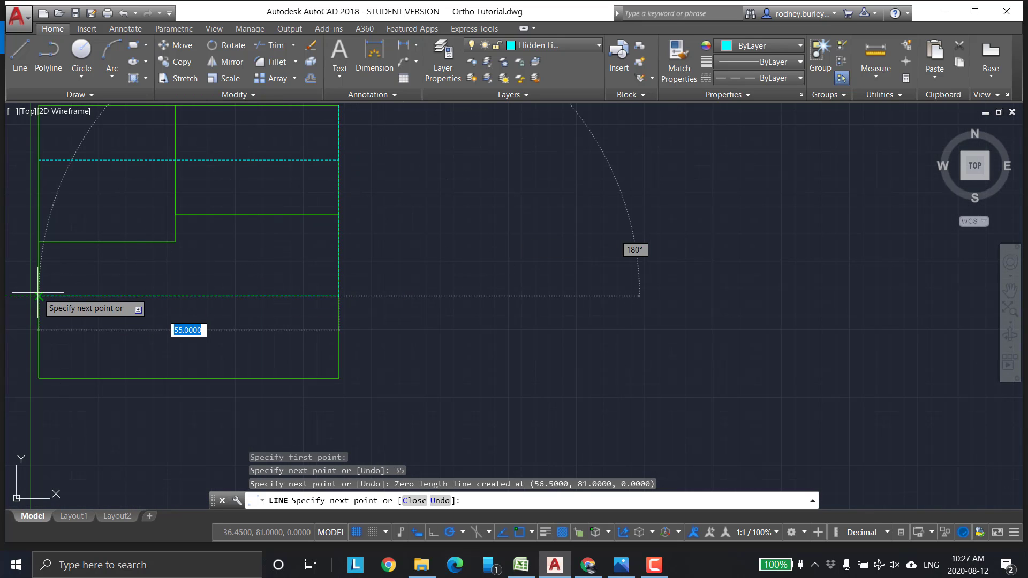
key("Escape")
Step: Measure the distance between the two channel hidden lines along the top view's outer vertical edge
scroll(471, 256, "down", 4)
mouse_move(470, 257)
middle_mouse_down()
mouse_move(500, 240)
mouse_move(593, 240)
middle_mouse_up()
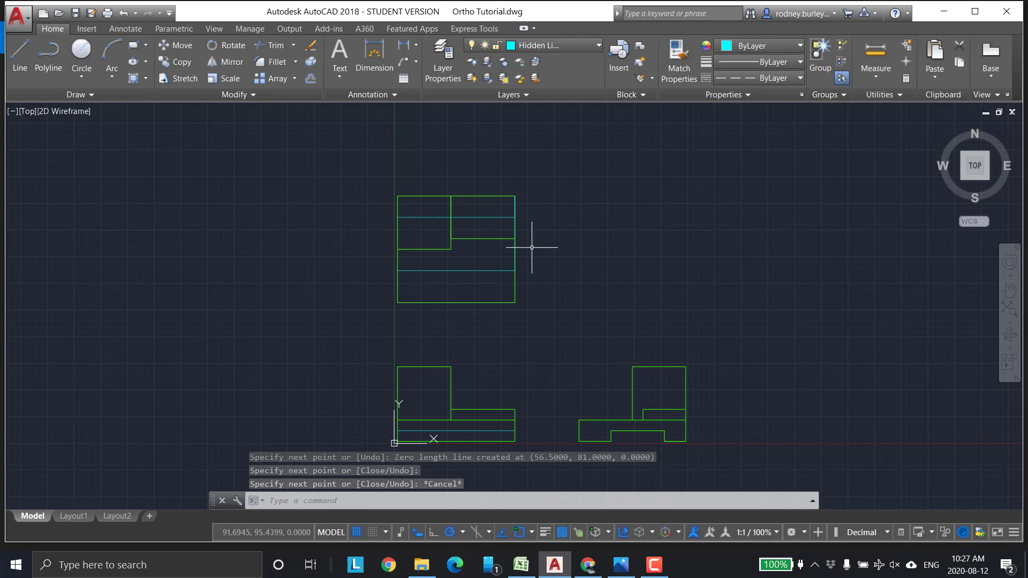
left_click(876, 54)
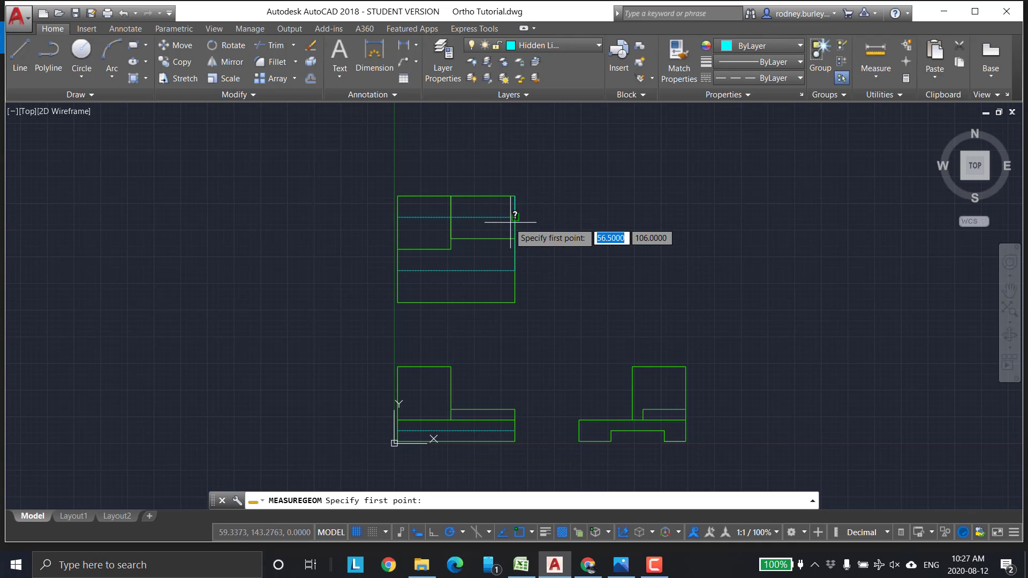
left_click(516, 217)
left_click(515, 270)
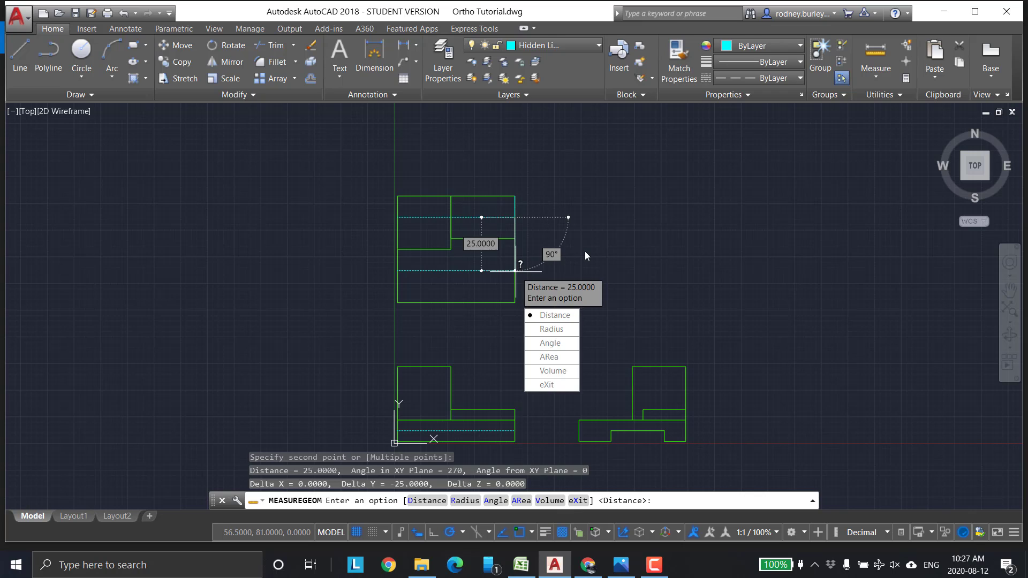
key("Escape")
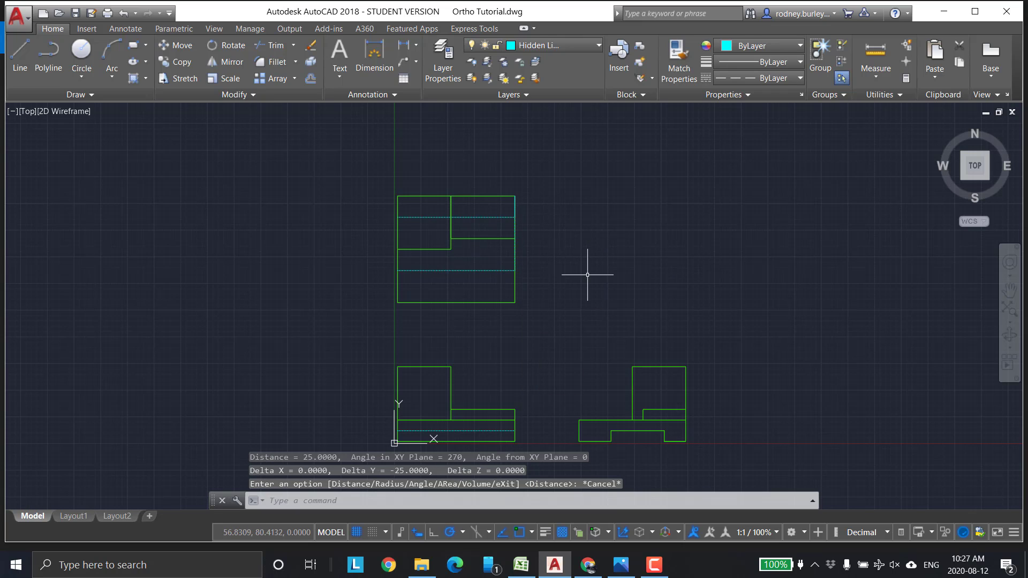
key("Escape")
Step: Examine the dashed channel lines in the top and front views against the channel profile in the side view
middle_click_drag(632, 273, 599, 227)
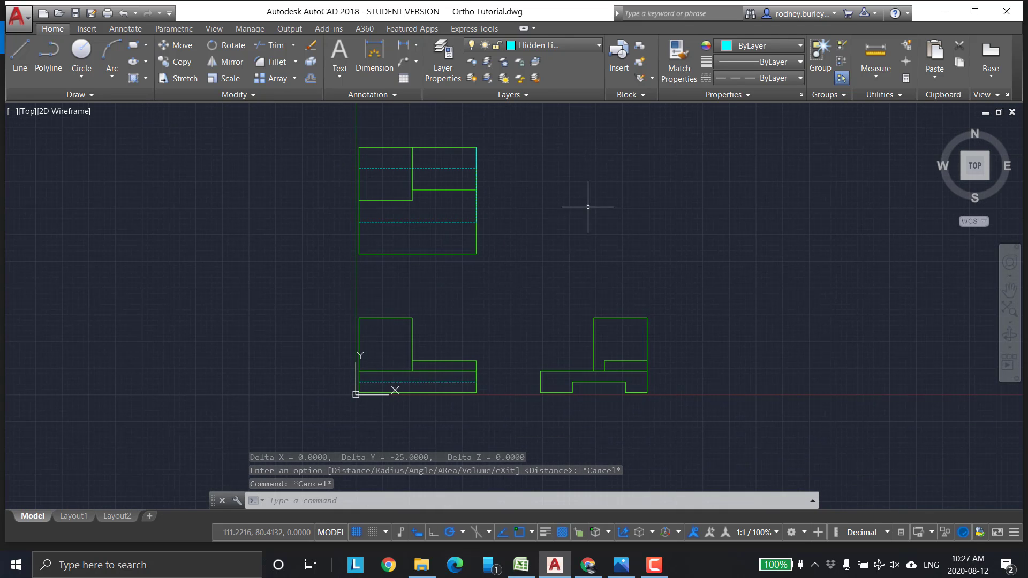
scroll(593, 236, "down", 2)
middle_click_drag(592, 236, 583, 255)
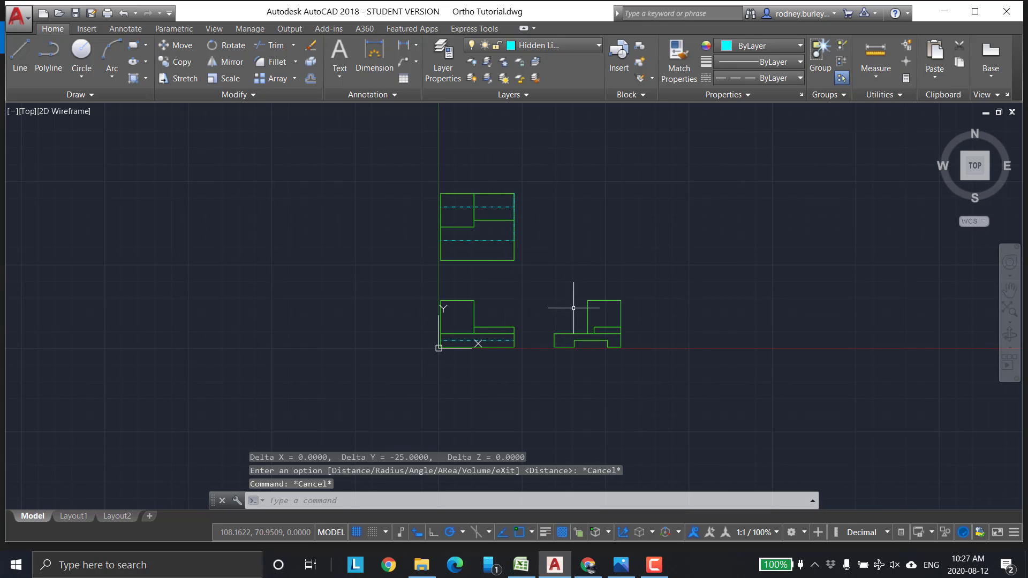
scroll(575, 287, "up", 2)
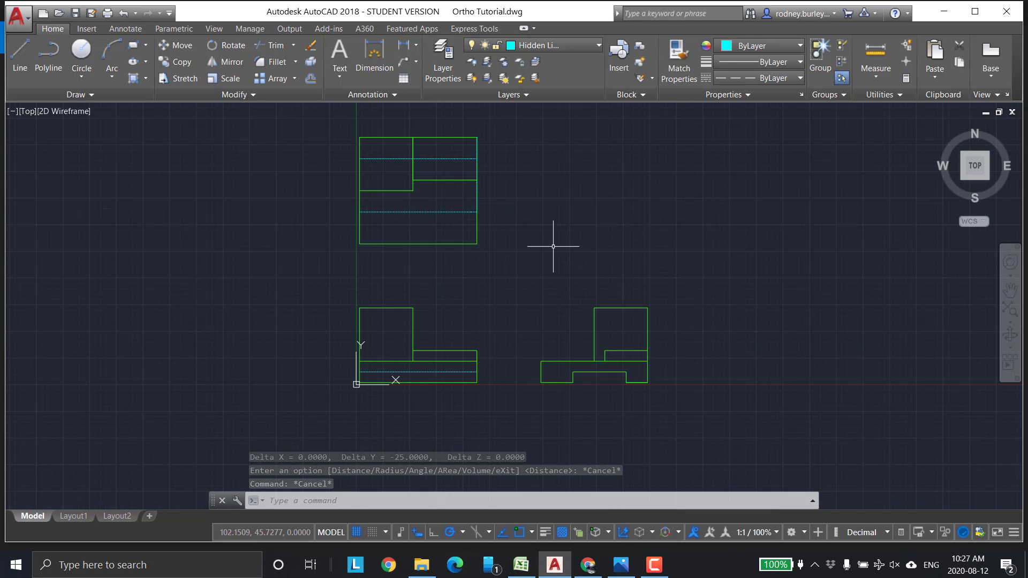
scroll(554, 240, "down", 2)
scroll(551, 231, "up", 2)
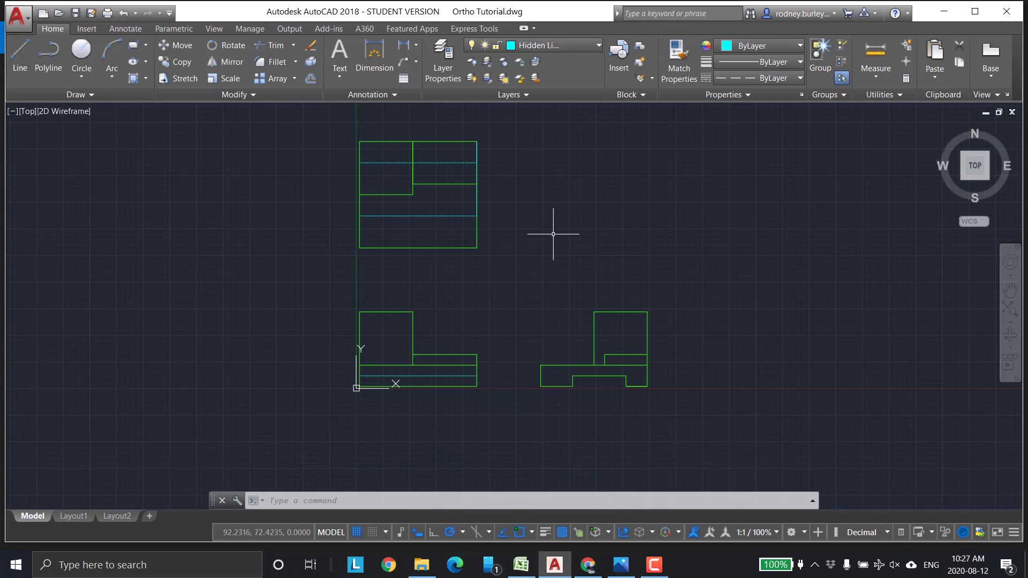
middle_click_drag(551, 232, 562, 259)
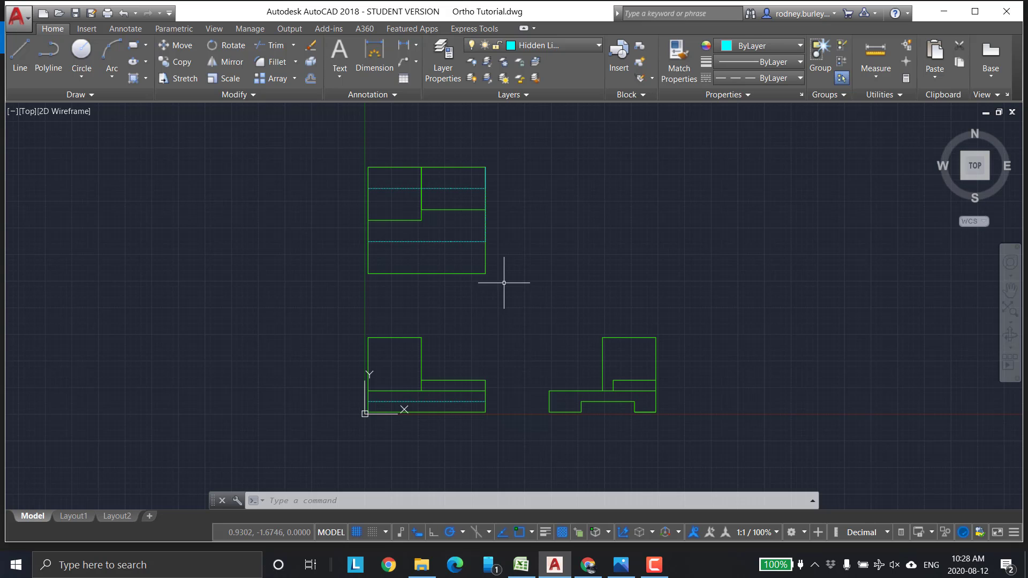
middle_click_drag(528, 230, 525, 255)
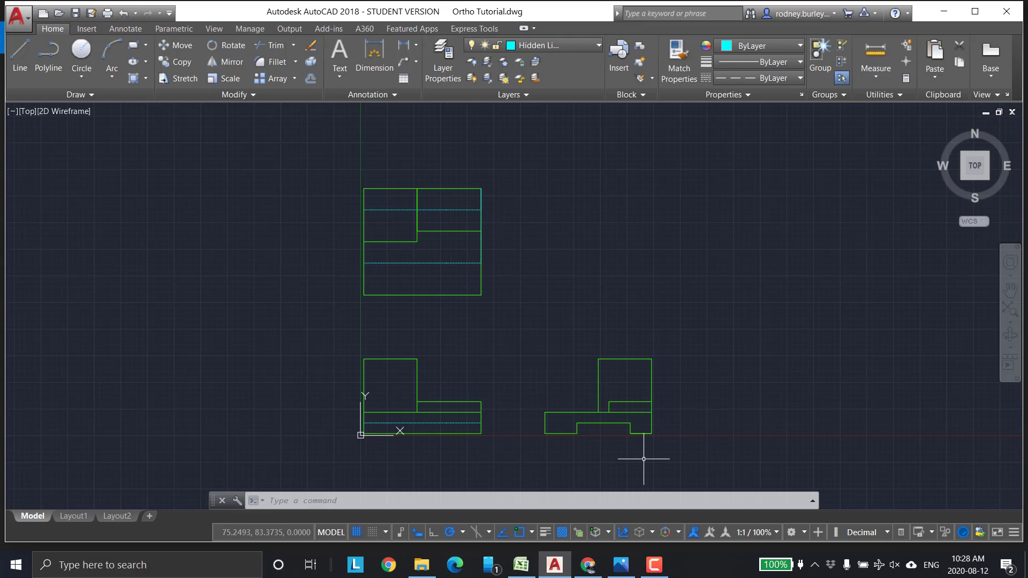
scroll(546, 284, "down", 1)
scroll(548, 283, "up", 1)
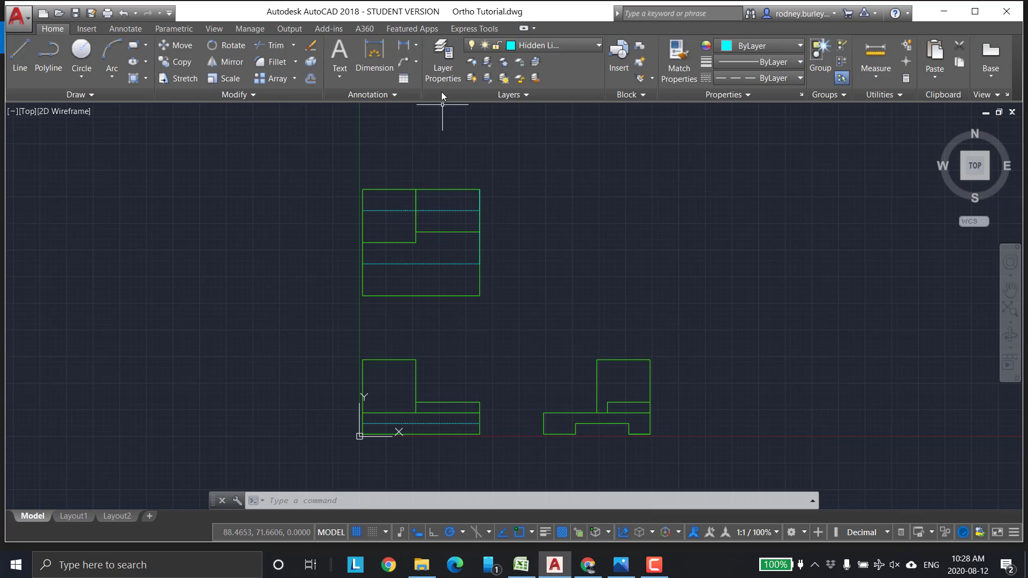
Step: Make the Dimensions layer the current layer in the layer properties
left_click(443, 56)
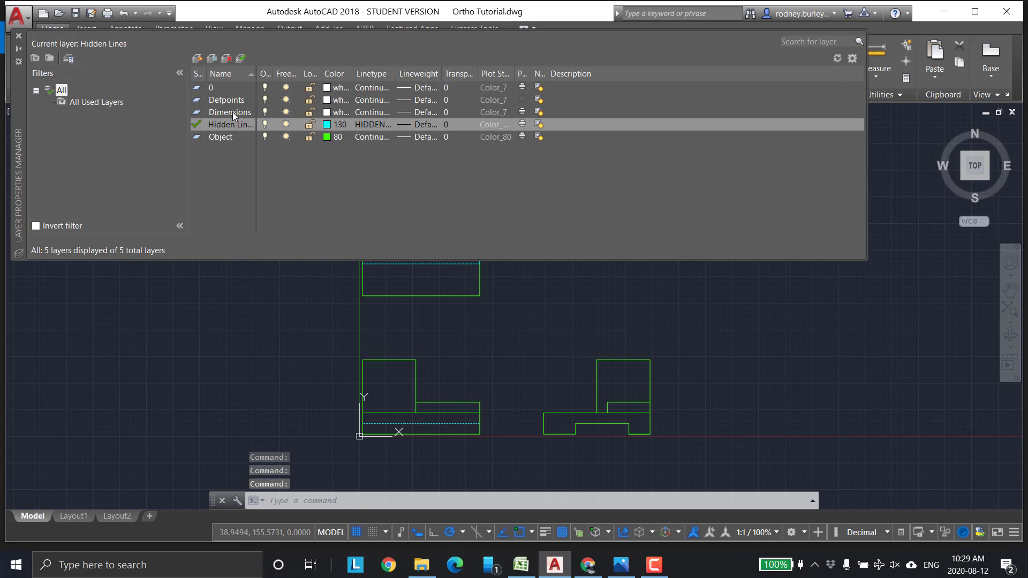
left_click(213, 113)
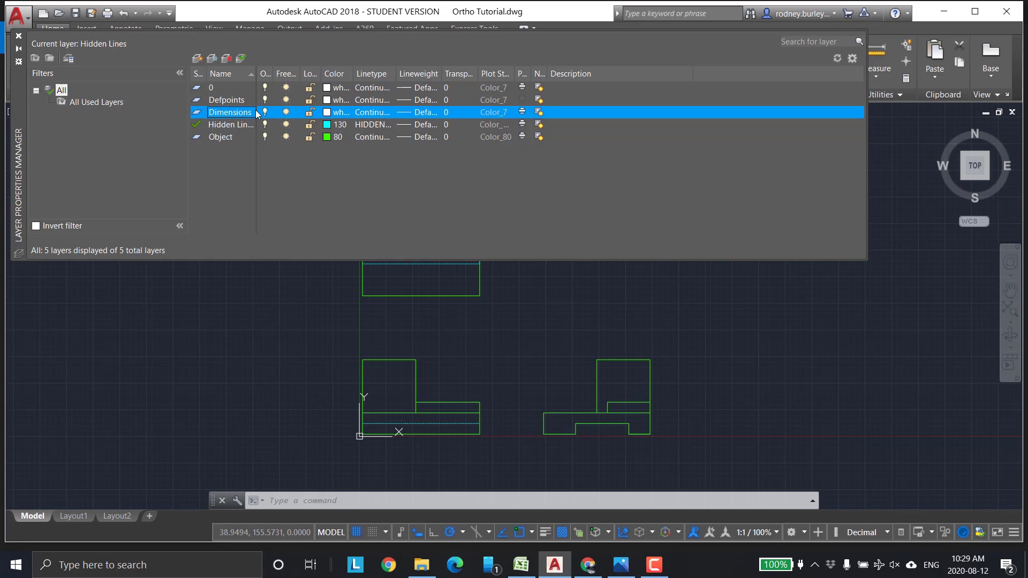
double_click(199, 112)
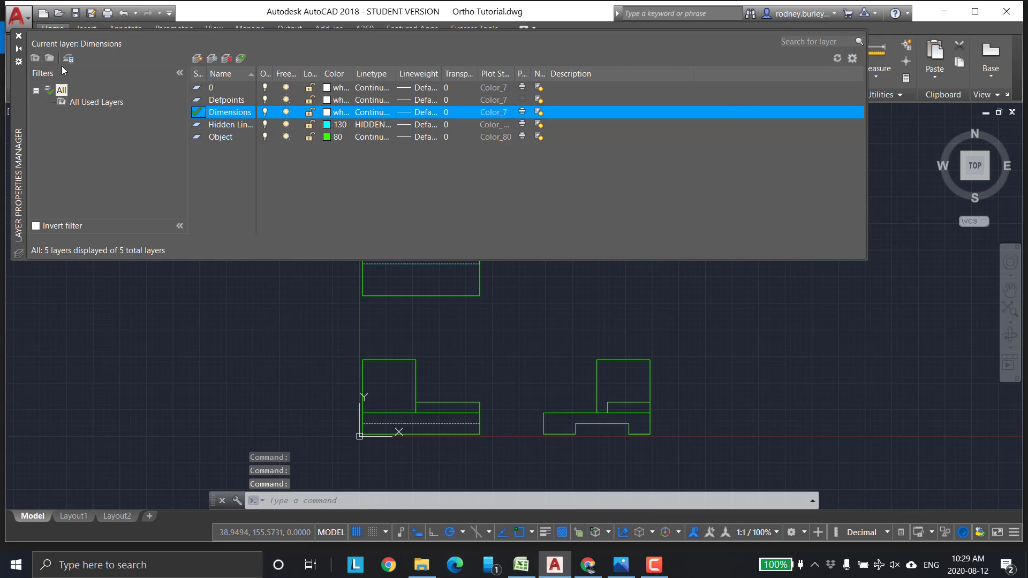
left_click(18, 36)
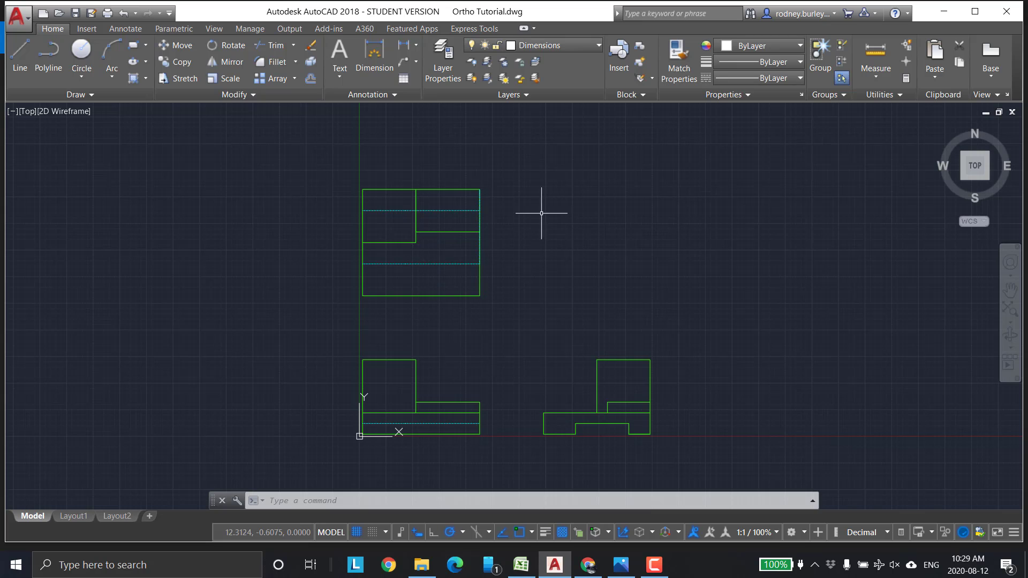
mouse_move(509, 258)
middle_mouse_down()
mouse_move(513, 228)
mouse_move(507, 235)
mouse_move(526, 266)
middle_mouse_up()
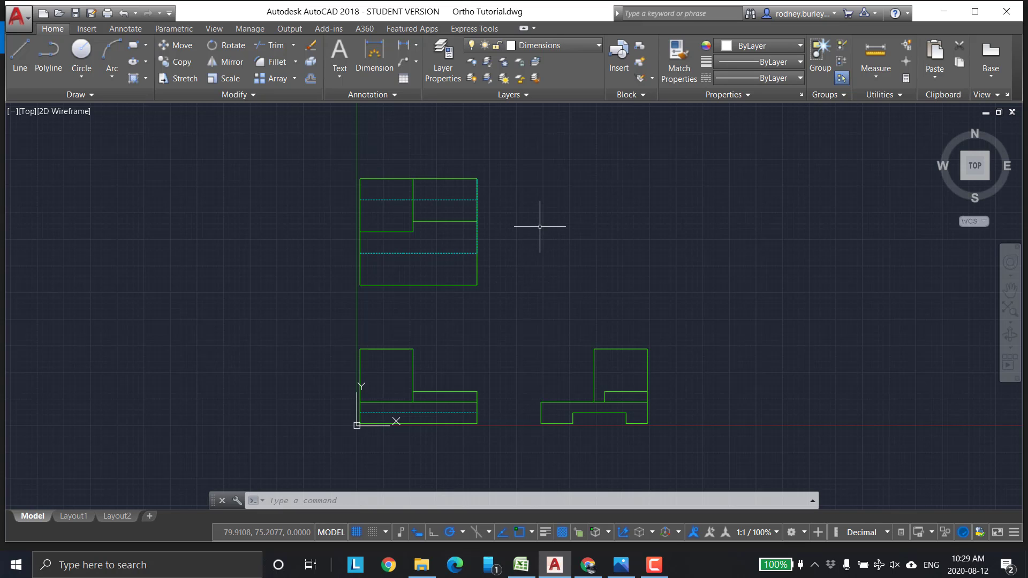
left_click(373, 51)
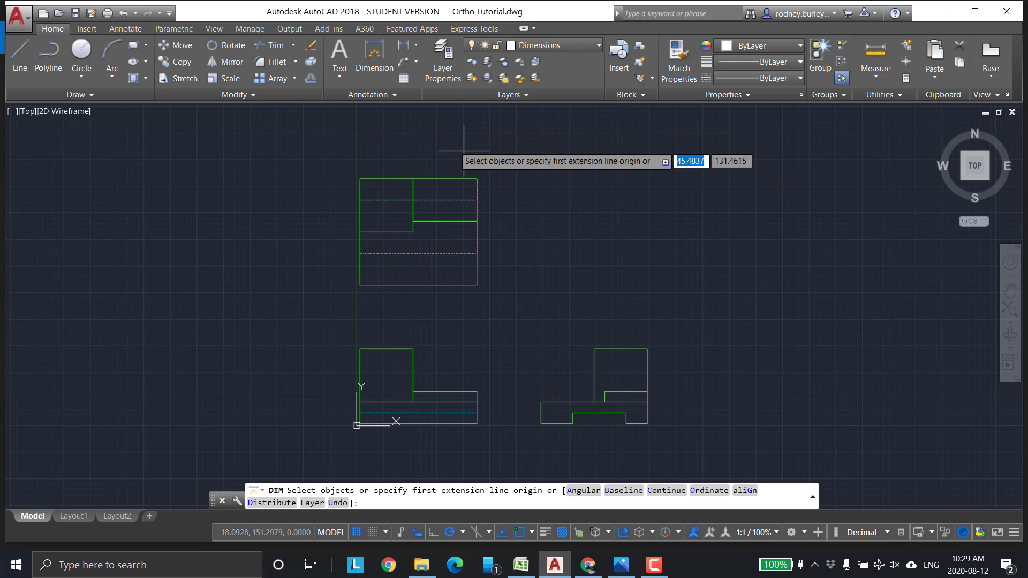
left_click(478, 178)
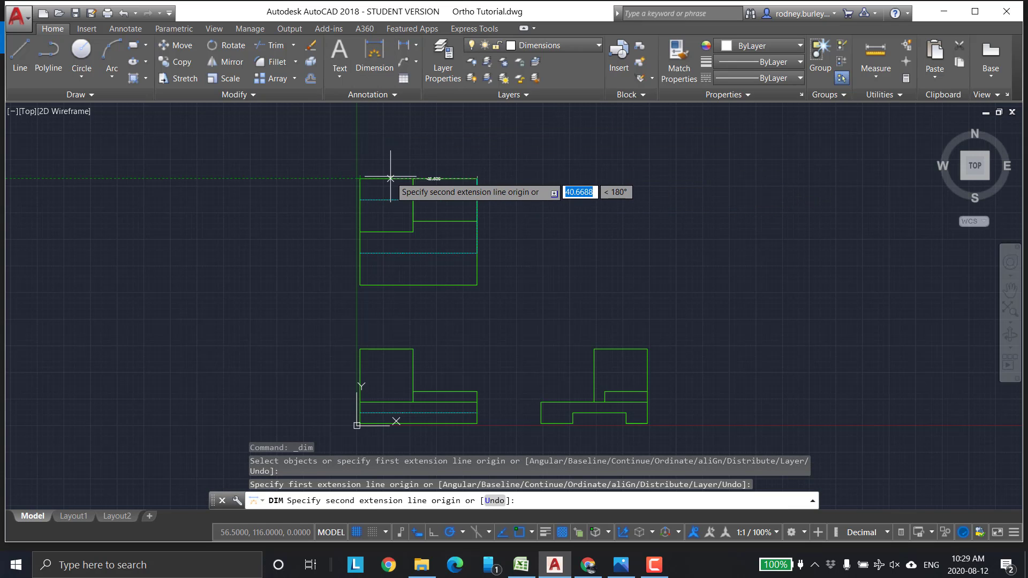
key("Escape")
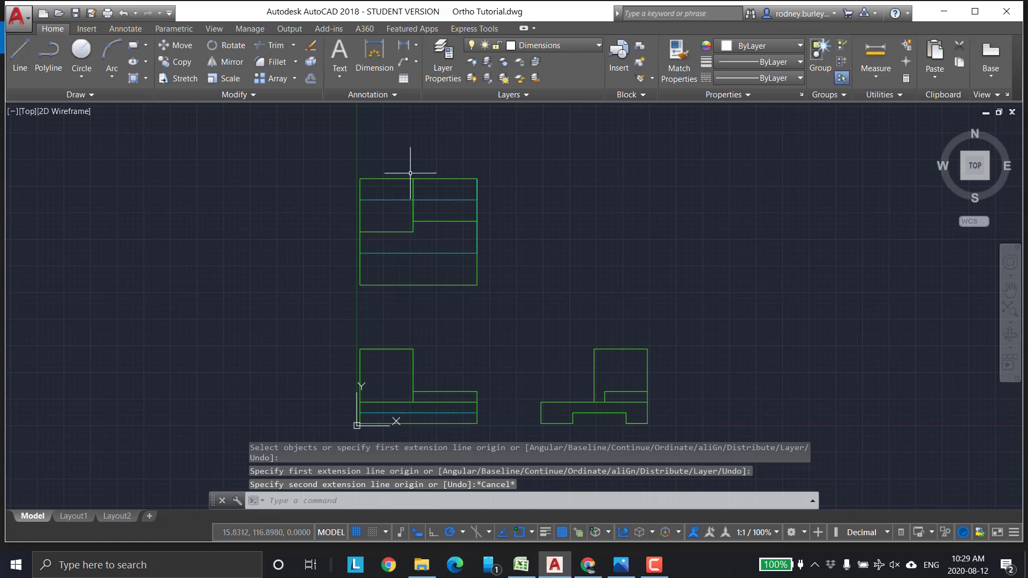
Step: Open the Standard dimension style for modification
left_click(393, 94)
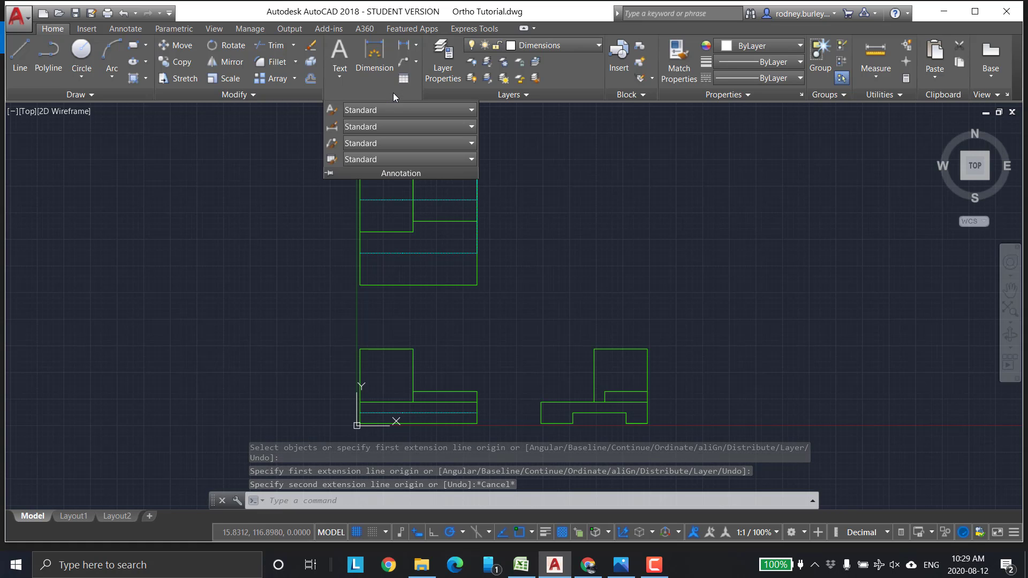
left_click(383, 127)
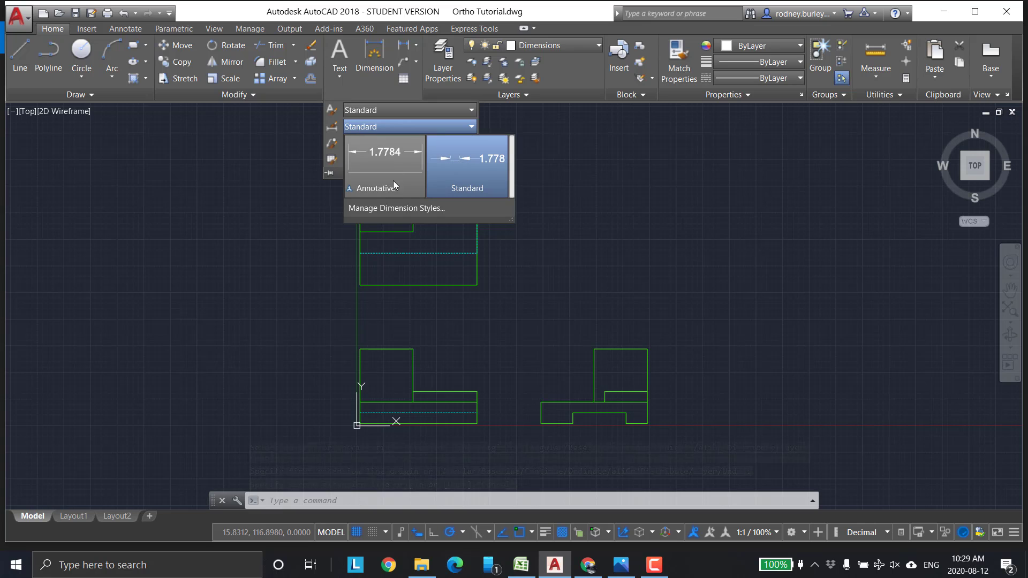
left_click(406, 209)
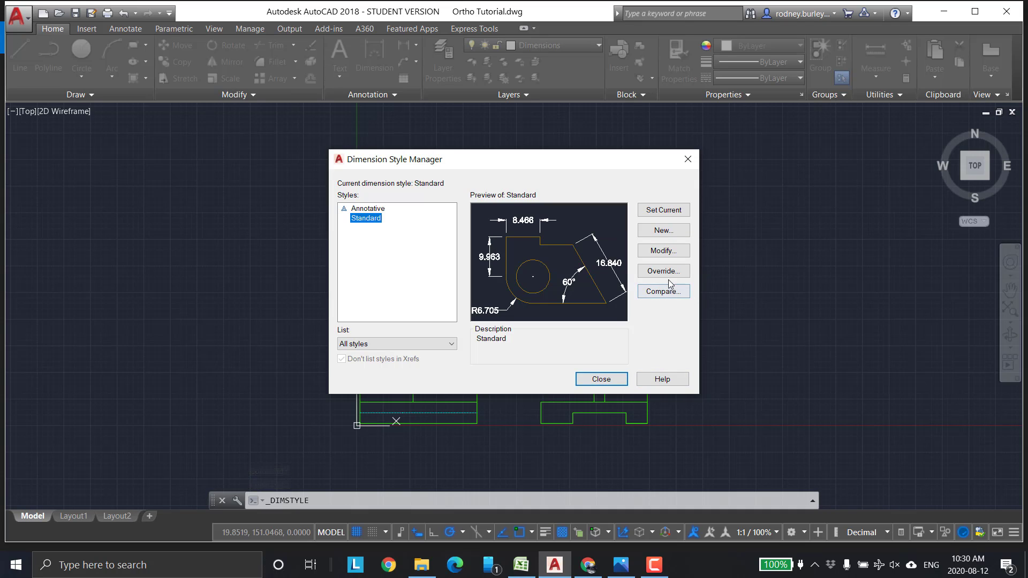
left_click(670, 252)
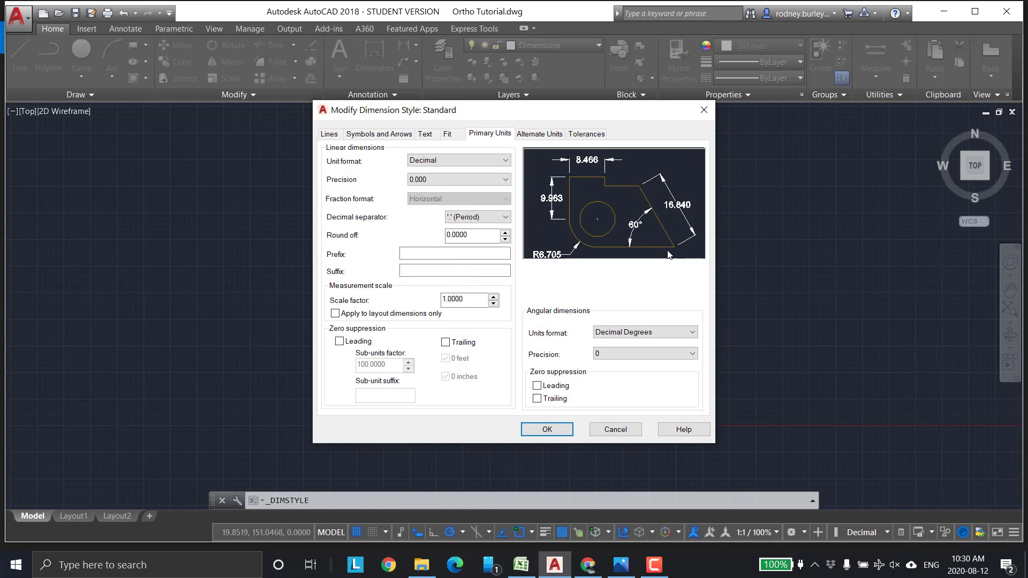
Step: Review the Standard dimension style's settings for lines, symbols and arrows, text, primary units and tolerances
left_click(331, 135)
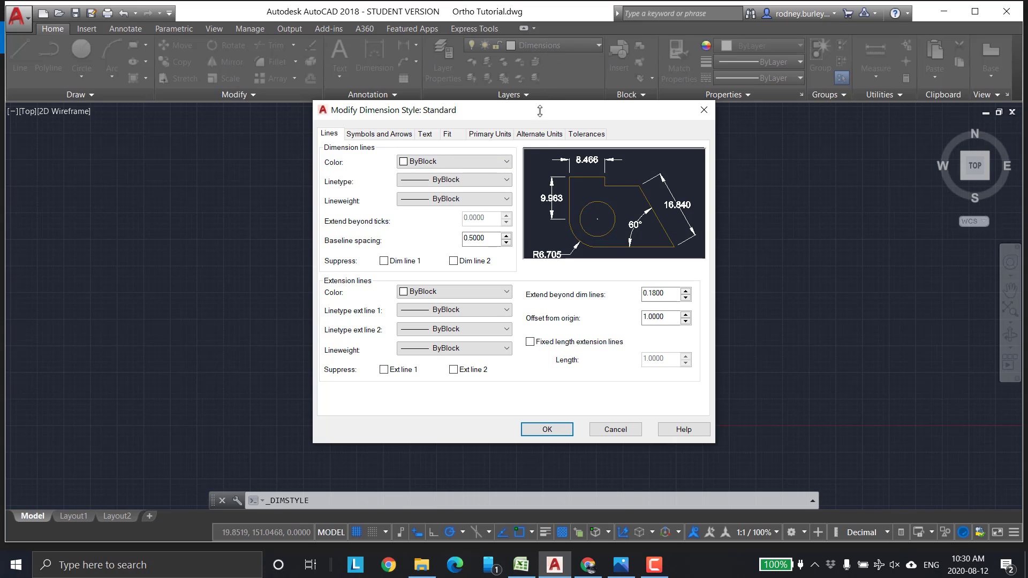
left_click(392, 136)
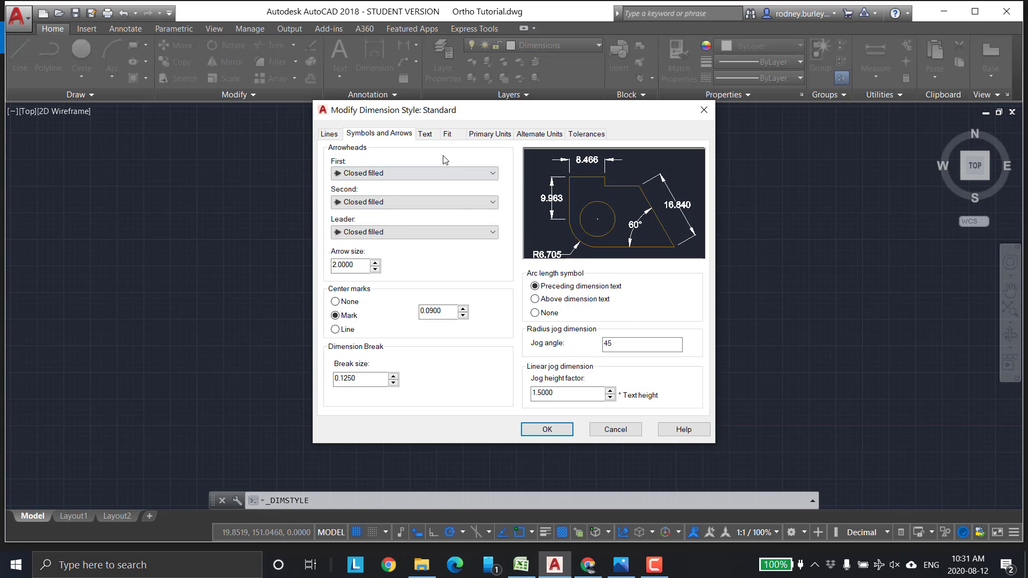
left_click(426, 135)
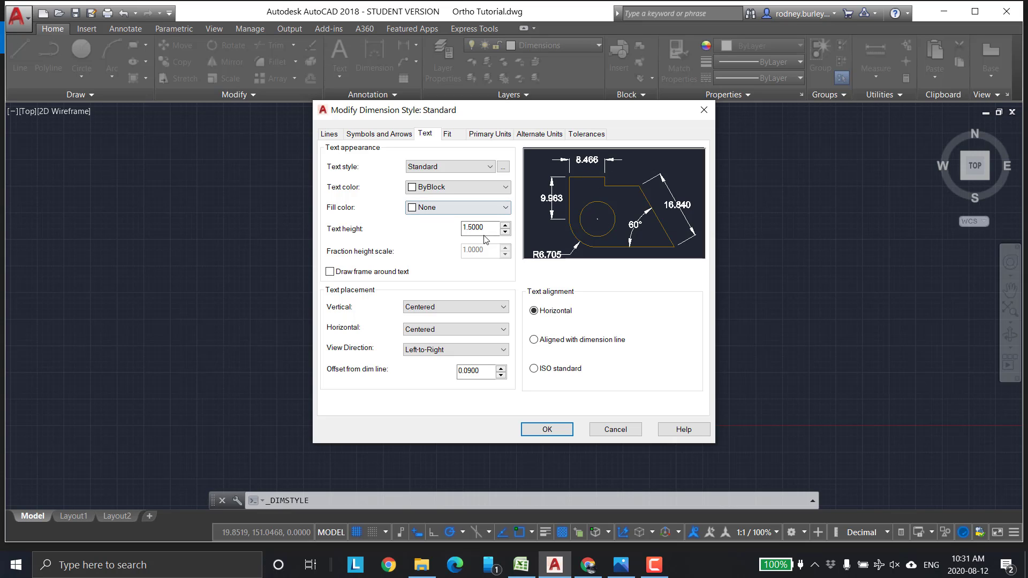
left_click(493, 137)
left_click(593, 138)
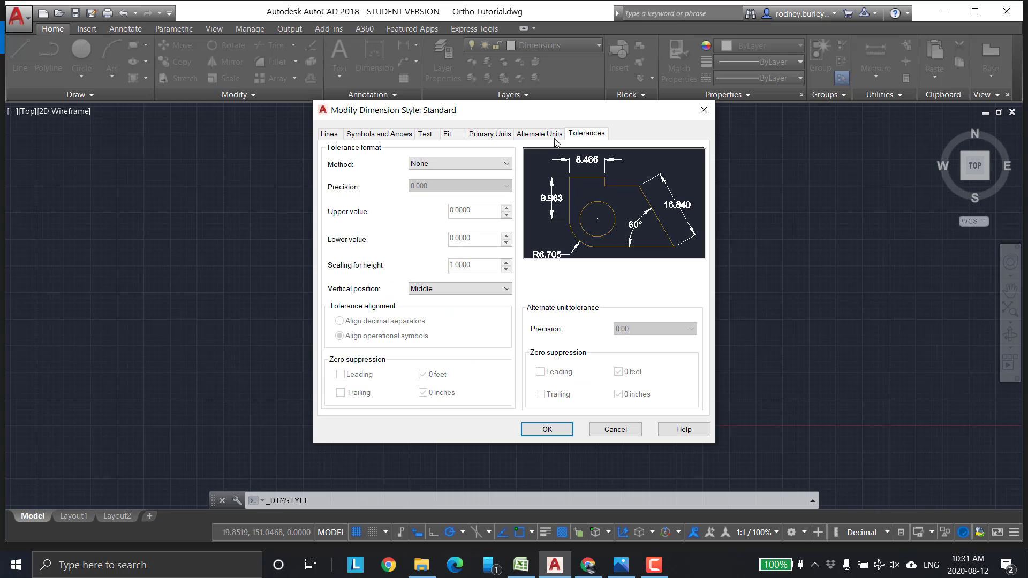
Step: Set the Standard dimension style's linear precision to 0.00 and close the style manager
left_click(489, 135)
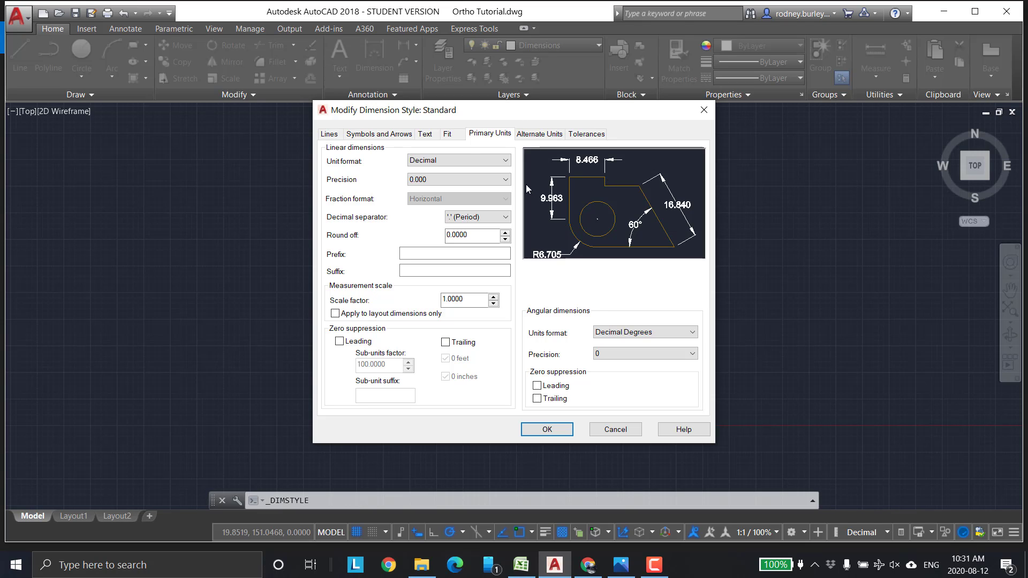
left_click(505, 181)
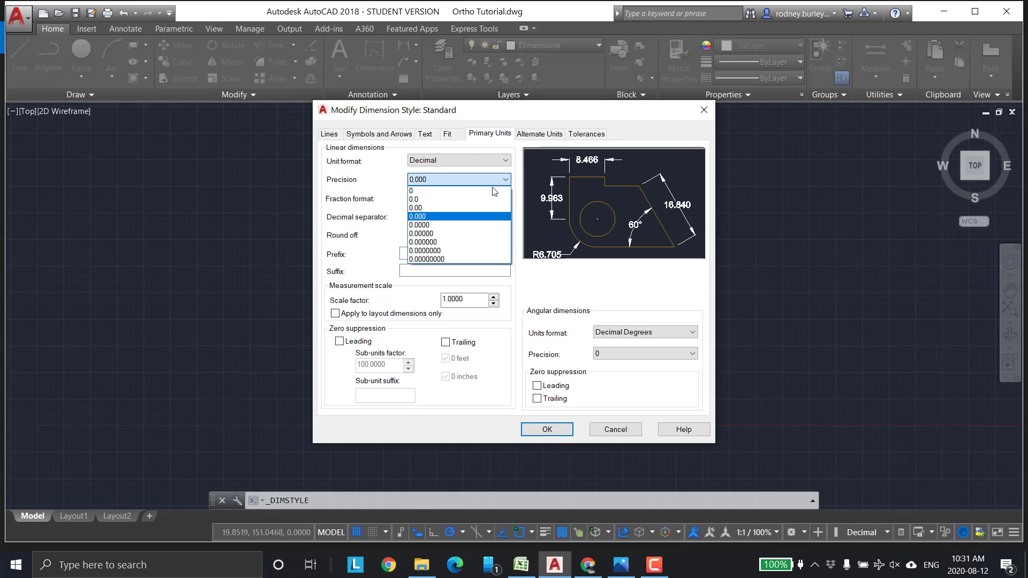
left_click(449, 209)
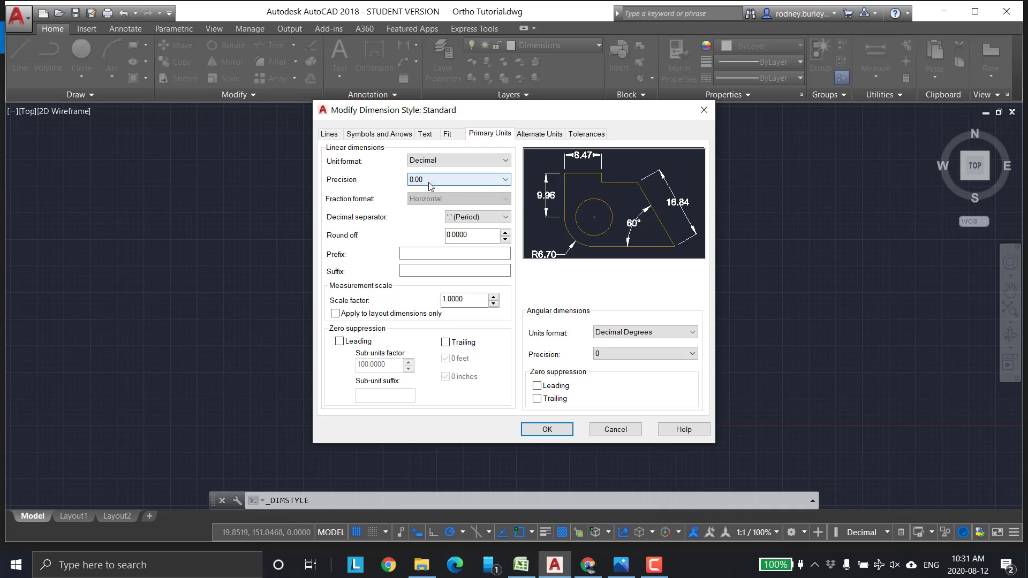
left_click(550, 430)
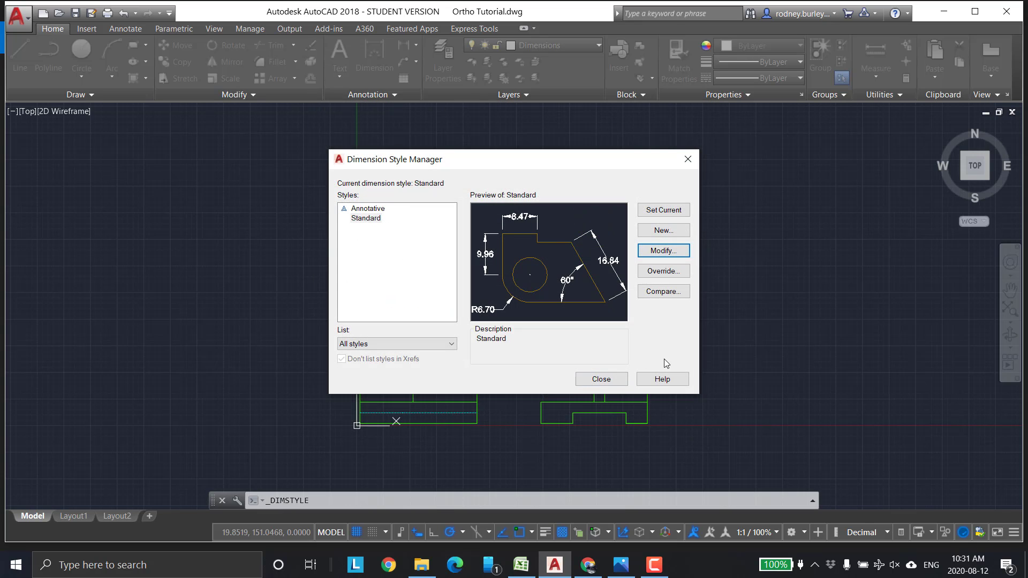
left_click(601, 380)
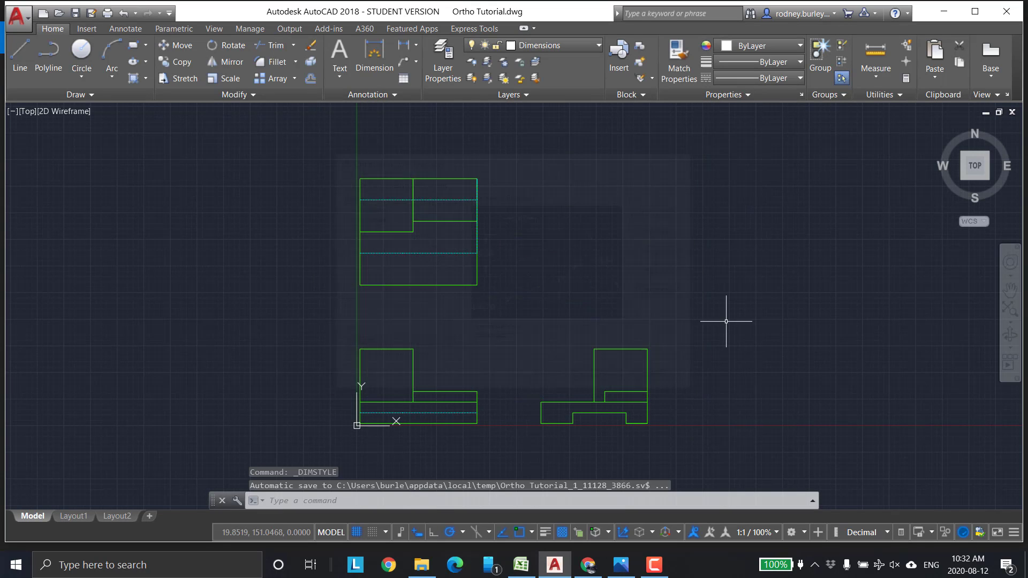
Step: Dimension the top view's overall width between its two upper corners, placing the dimension line above the view
left_click(368, 54)
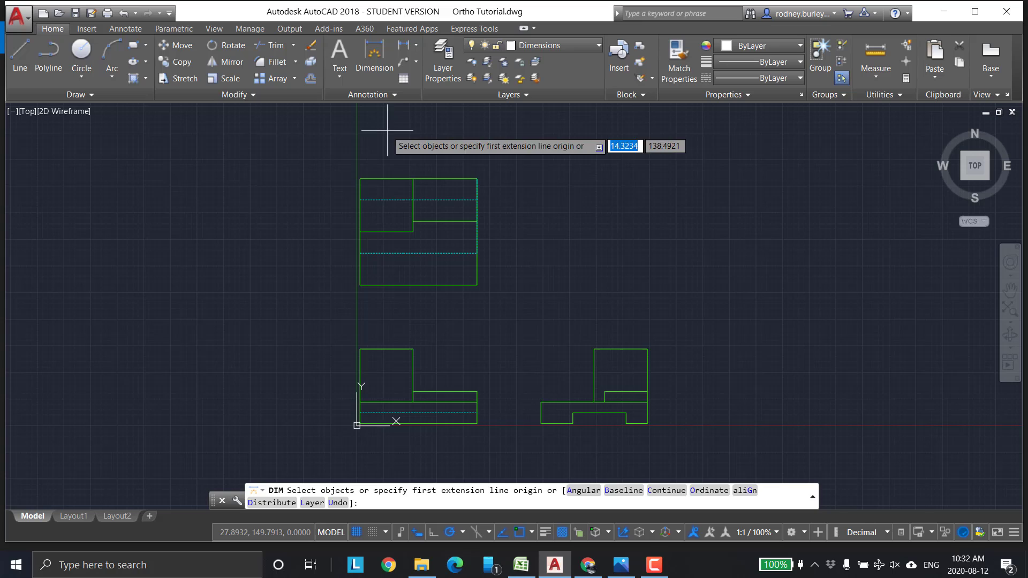
left_click(360, 178)
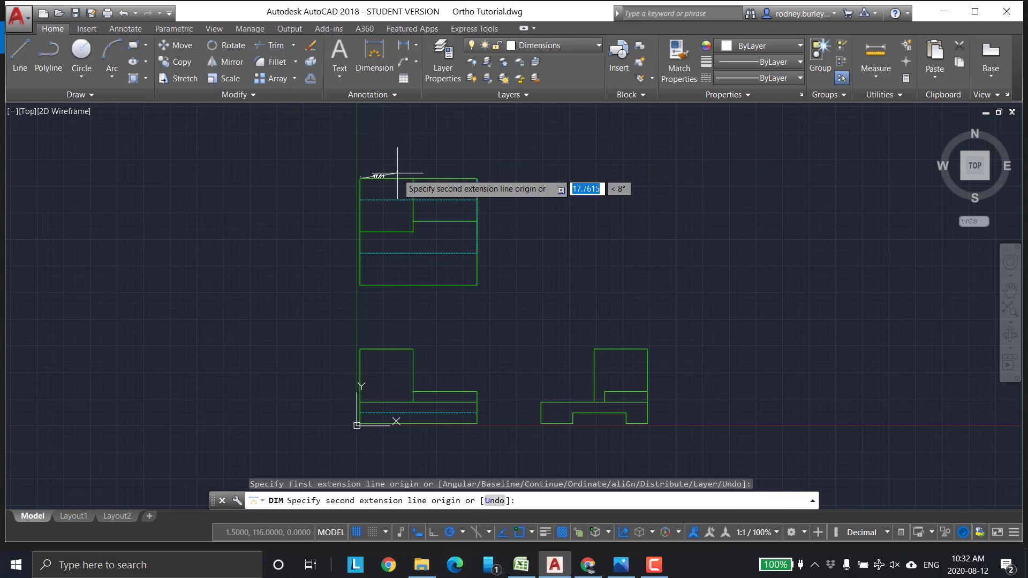
left_click(476, 175)
left_click(428, 151)
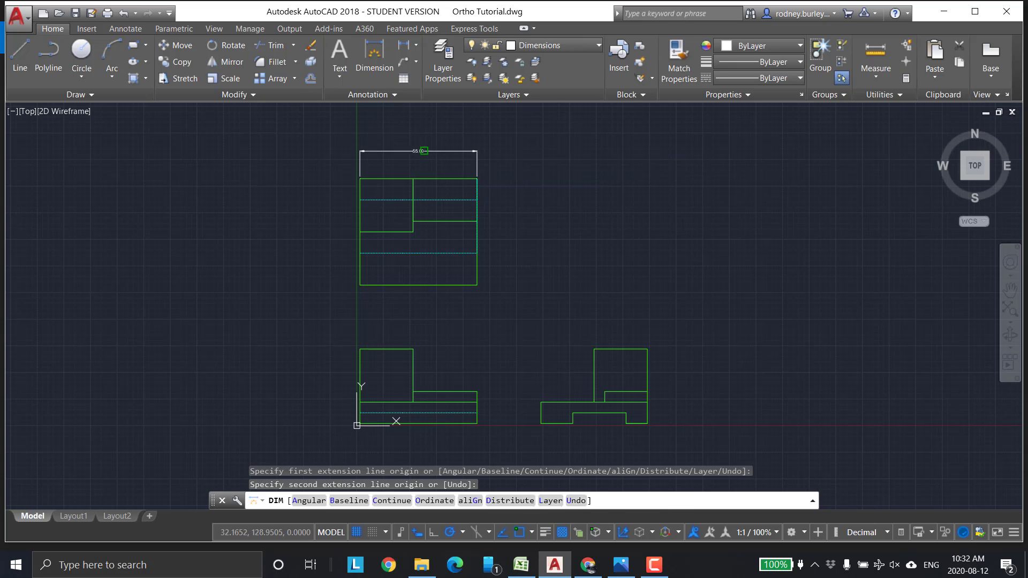
Step: Examine the text and arrowheads of the top view's width dimension up close, and end the dimension command
scroll(445, 172, "up", 2)
scroll(459, 178, "up", 2)
middle_click_drag(453, 200, 544, 223)
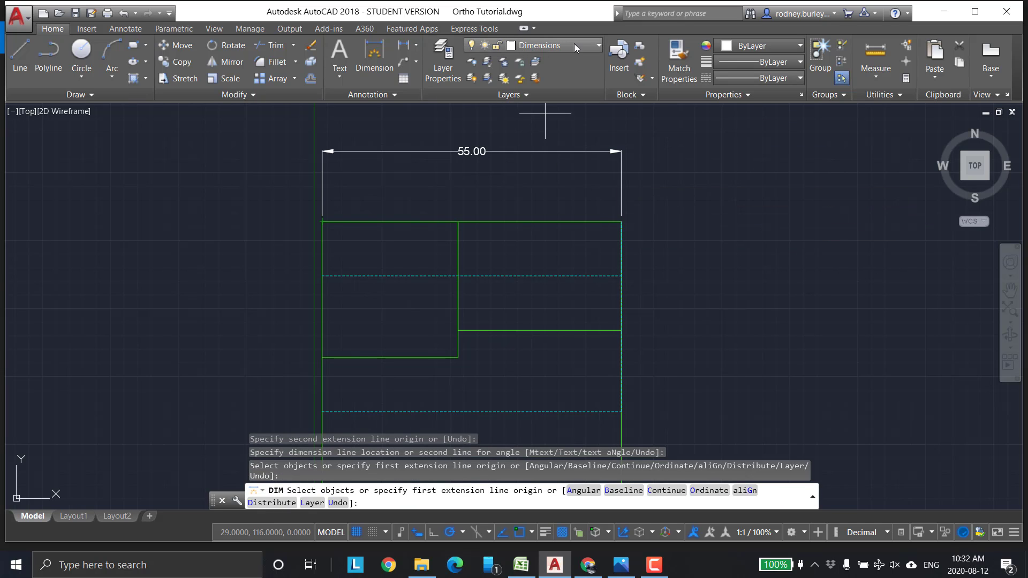
scroll(485, 166, "up", 3)
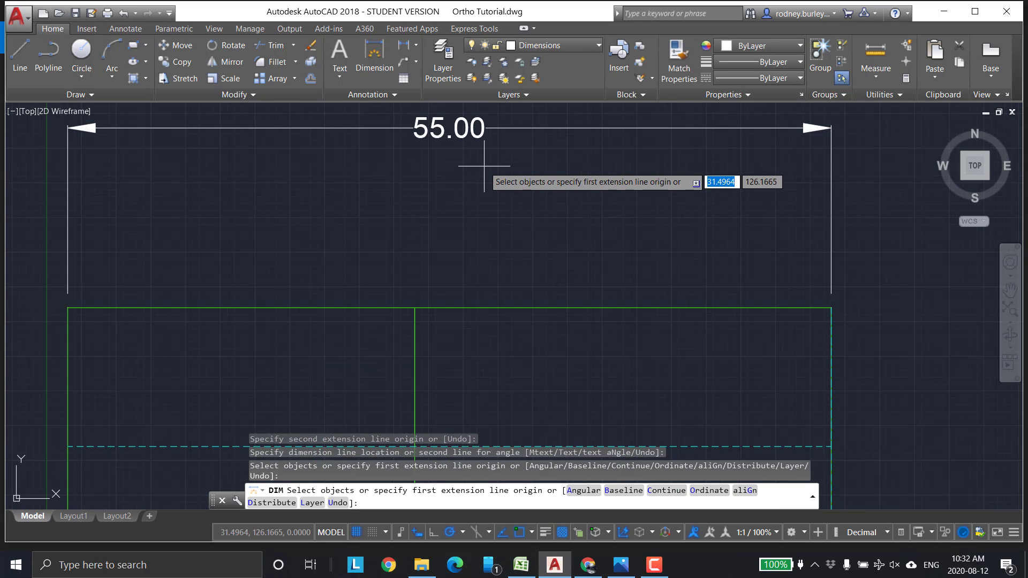
scroll(499, 149, "down", 1)
scroll(509, 148, "up", 1)
scroll(467, 147, "up", 1)
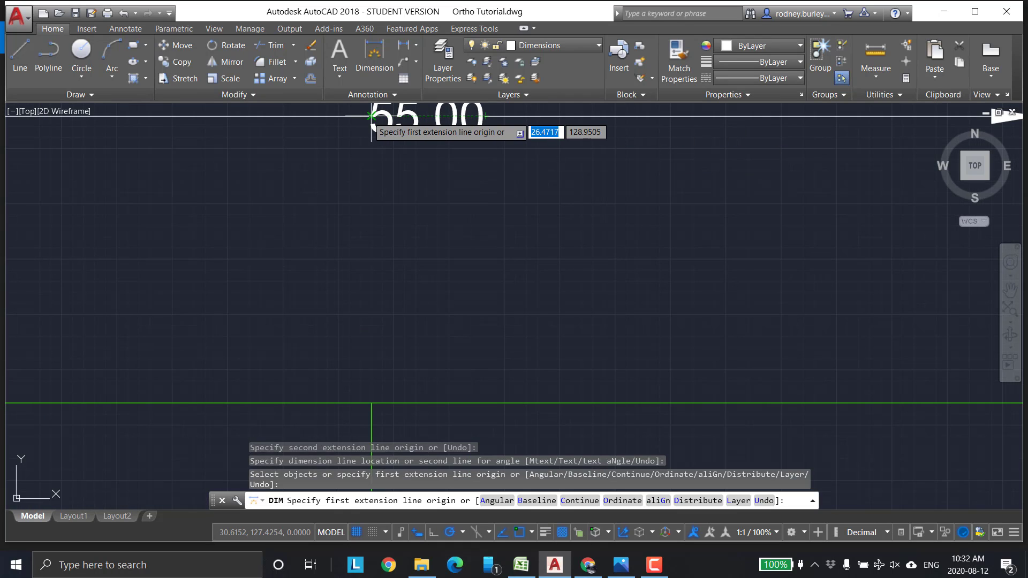
scroll(435, 156, "down", 4)
mouse_move(539, 228)
middle_mouse_down()
mouse_move(533, 183)
mouse_move(514, 204)
mouse_move(506, 197)
middle_mouse_up()
scroll(540, 206, "down", 1)
scroll(508, 199, "down", 1)
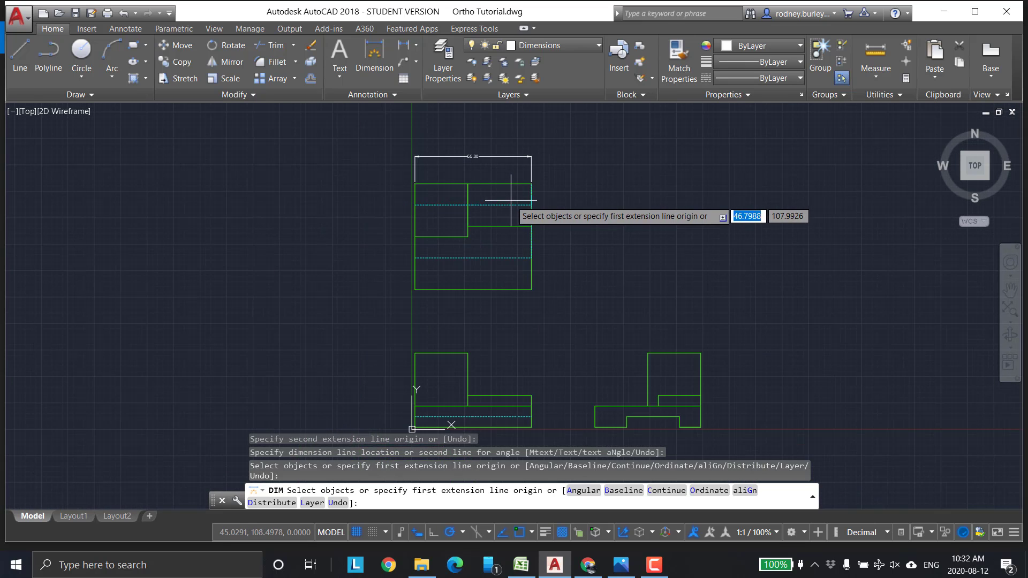
middle_click_drag(560, 227, 564, 193)
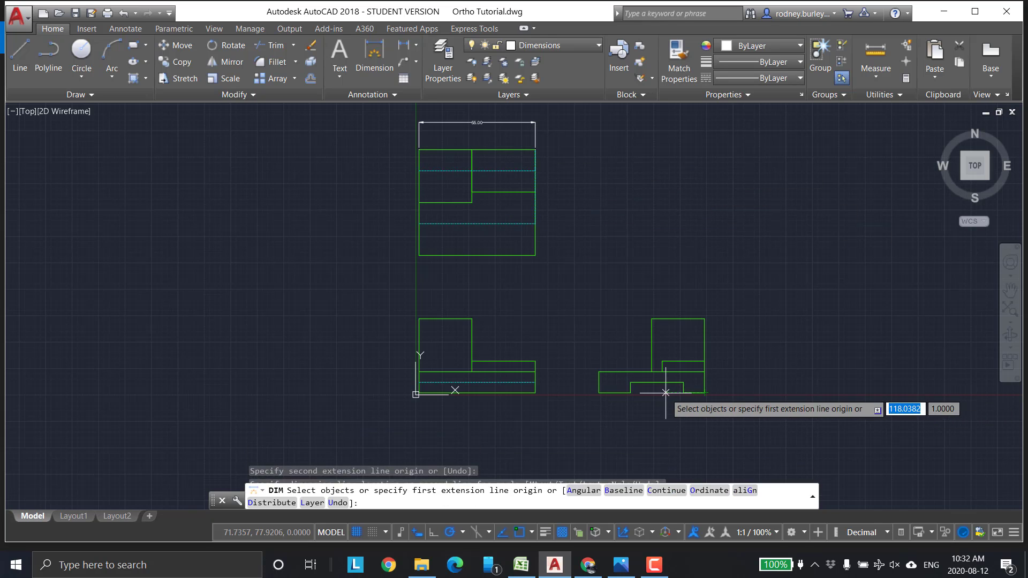
key("Return")
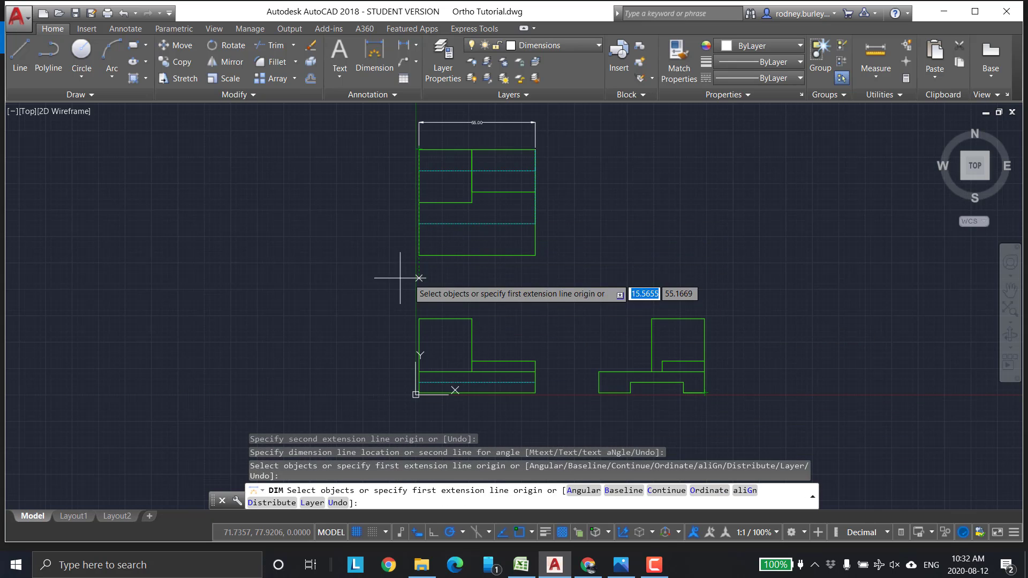
key("Escape")
key("Escape")
key("Escape")
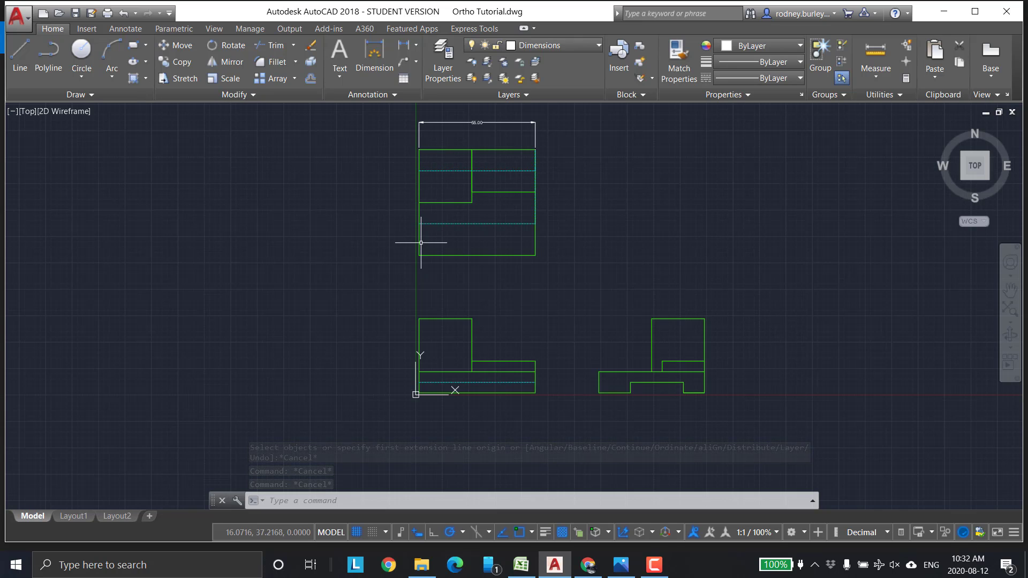
Step: Dimension the top view's overall depth along its left edge, placing the dimension line left of the view
left_click(374, 56)
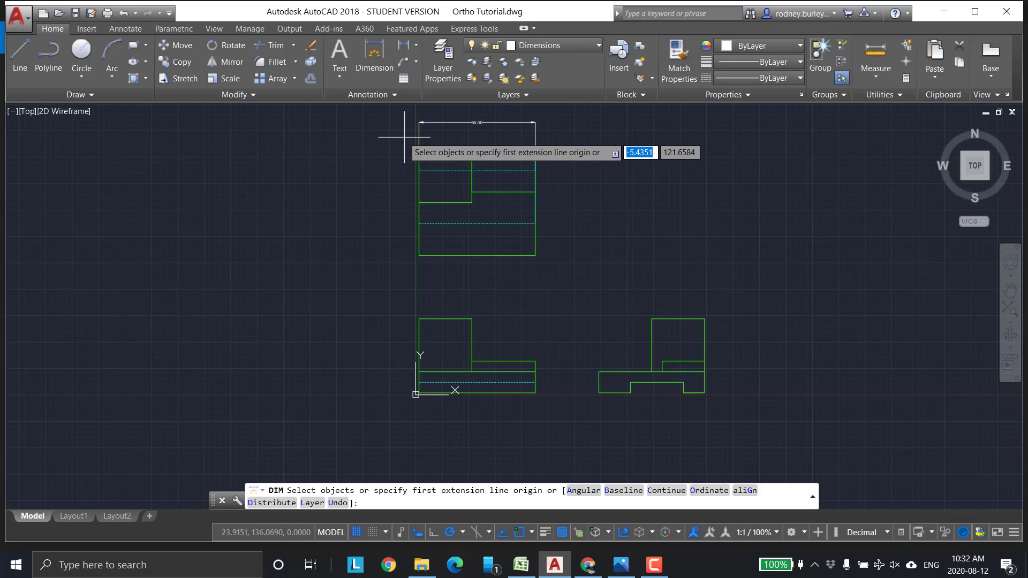
left_click(419, 150)
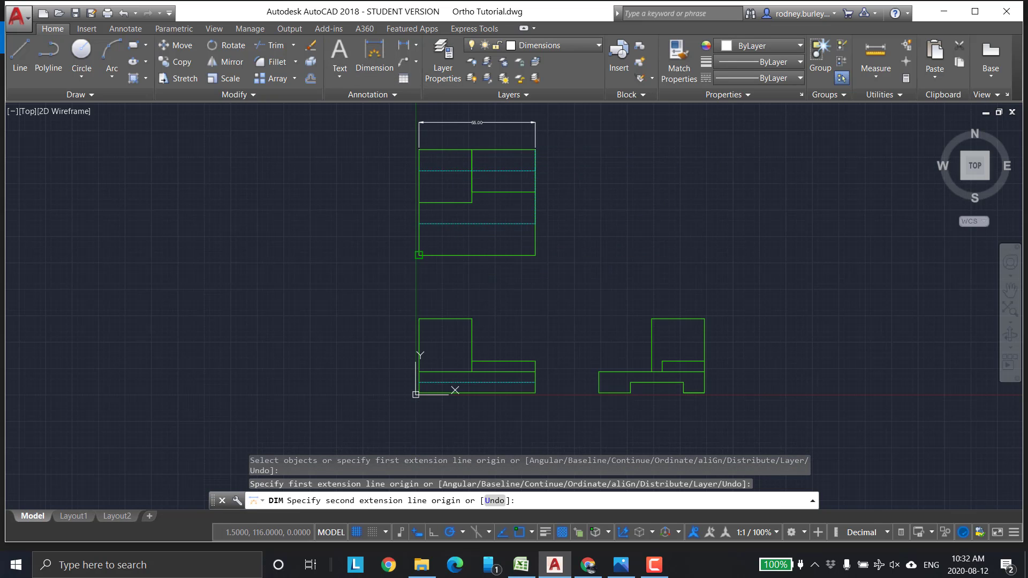
left_click(419, 255)
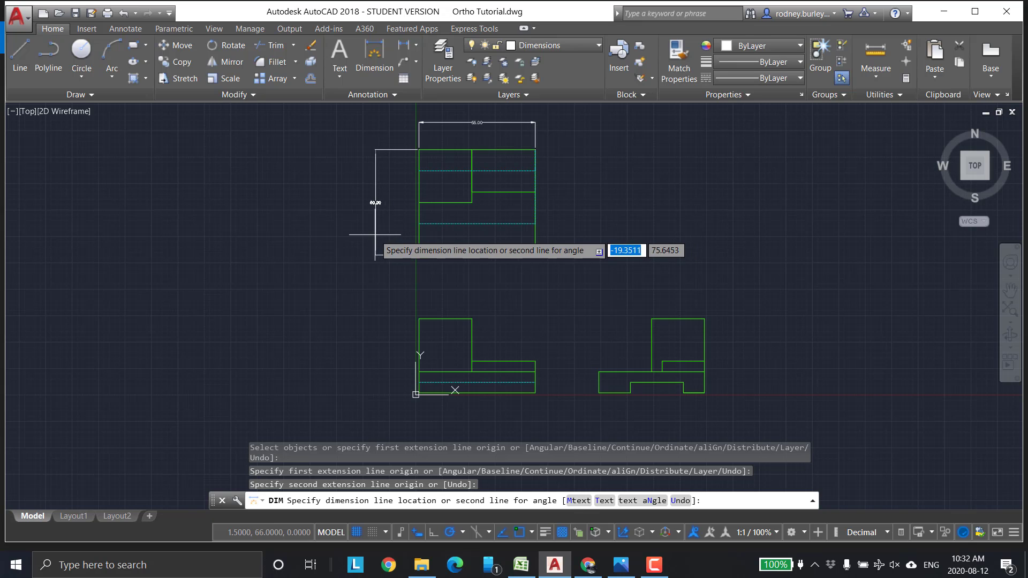
left_click(375, 236)
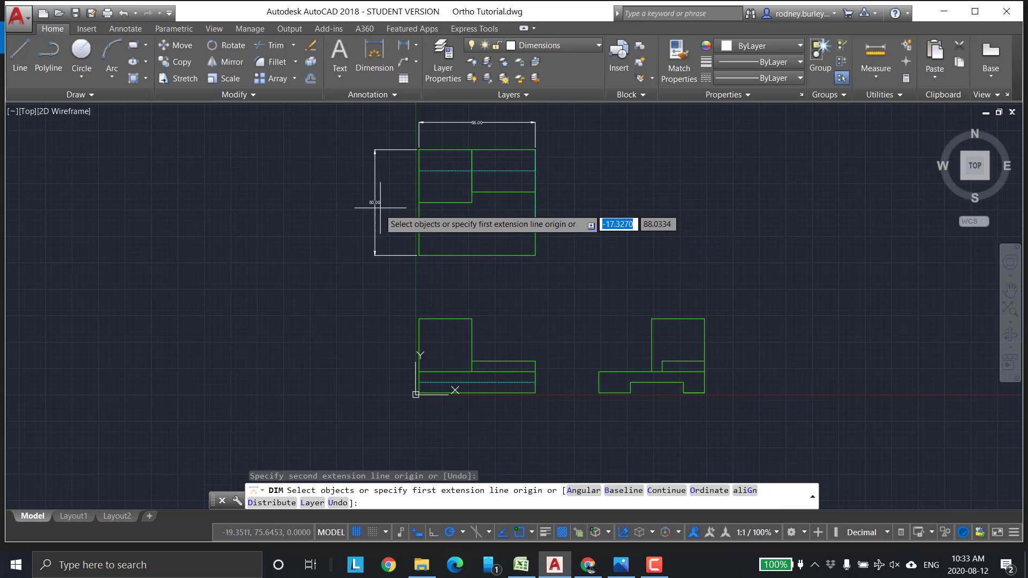
Step: Check the part's dimensions in the reference image ISO DWG A1.jpg, and close the image
key("Return")
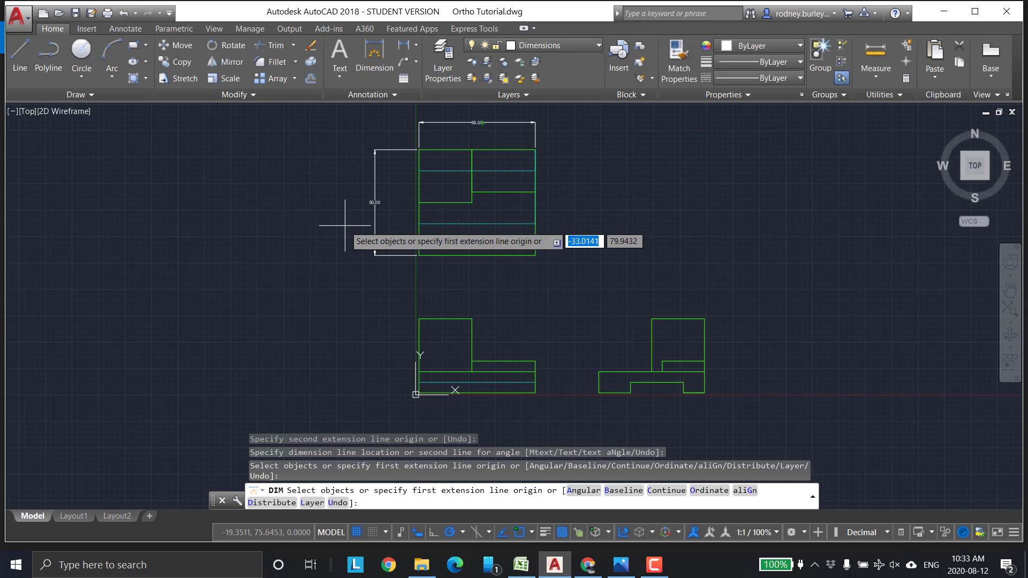
left_click(624, 567)
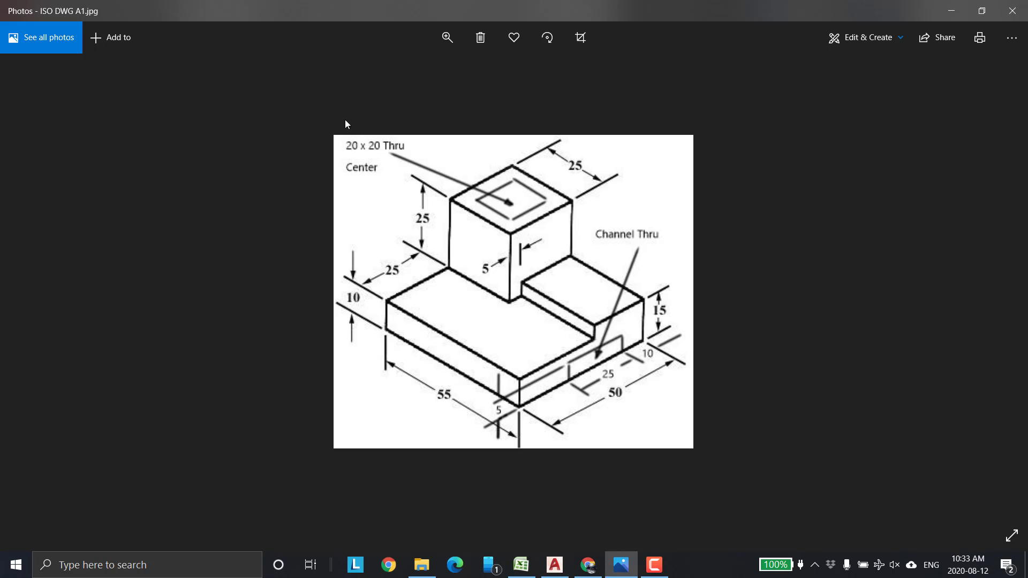
left_click(1012, 11)
Step: End the dimension command and move the top view's overall depth dimension line farther out from the view's left edge
scroll(458, 190, "up", 2)
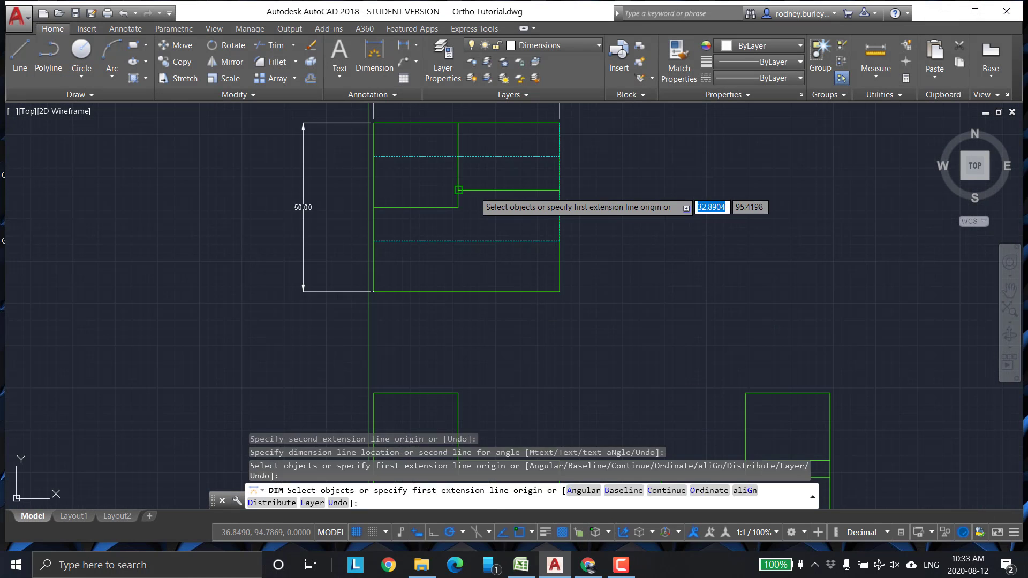
middle_click_drag(459, 189, 514, 238)
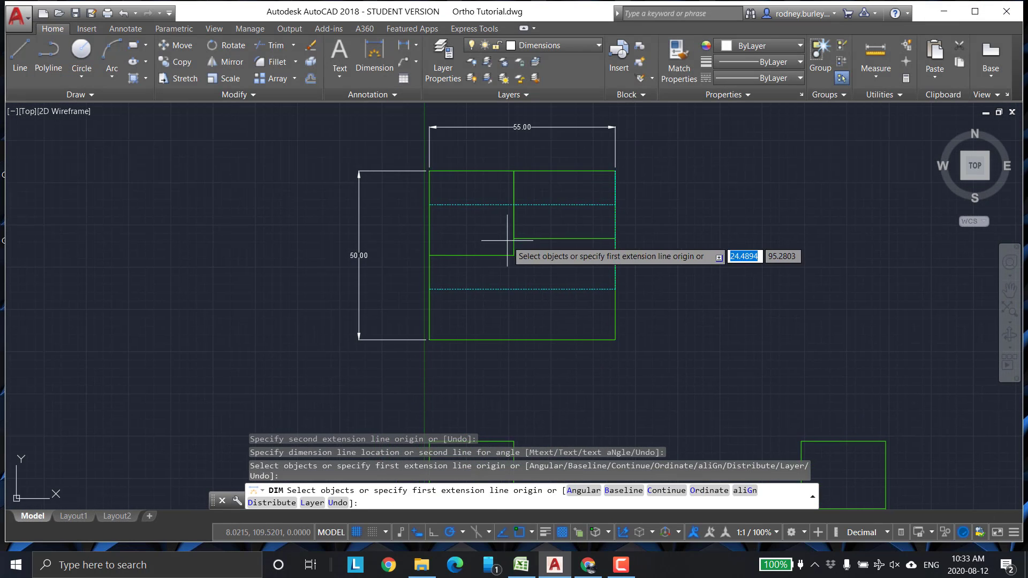
key("Escape")
left_click(359, 256)
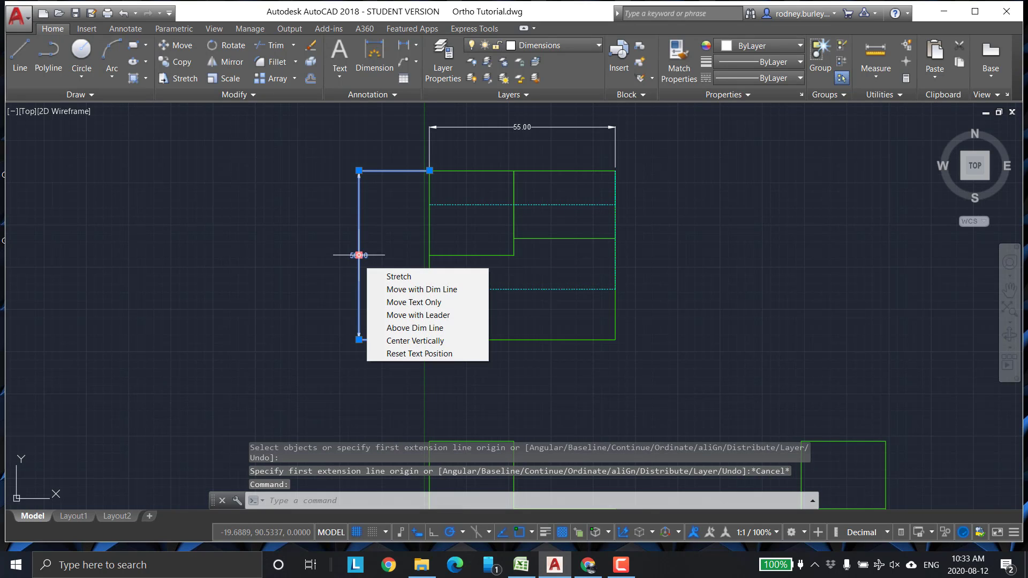
left_click(358, 256)
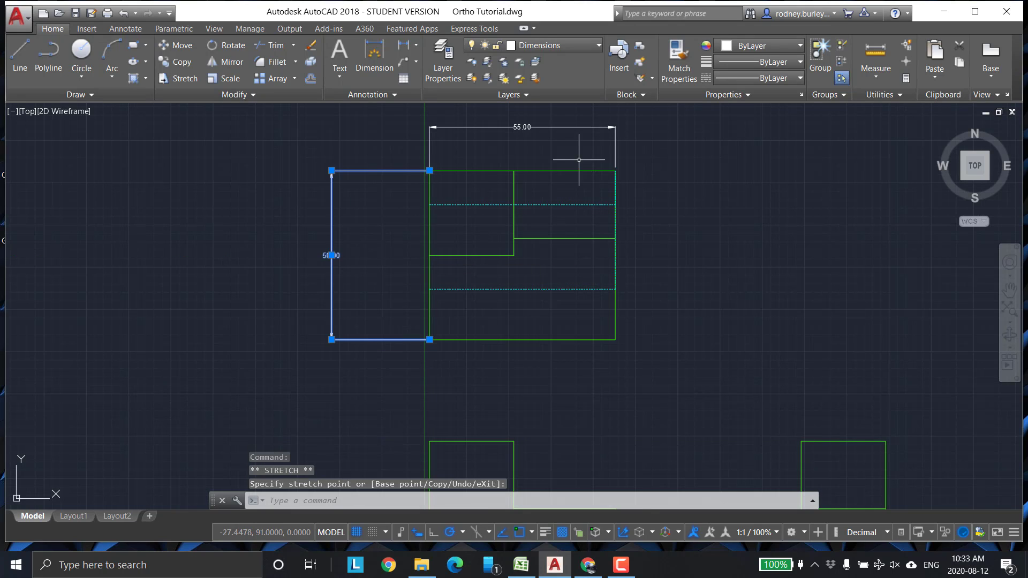
Step: Move the top view's overall width dimension line farther above the view
left_click(531, 127)
scroll(531, 127, "down", 2)
middle_click_drag(531, 127, 527, 191)
left_click(528, 178)
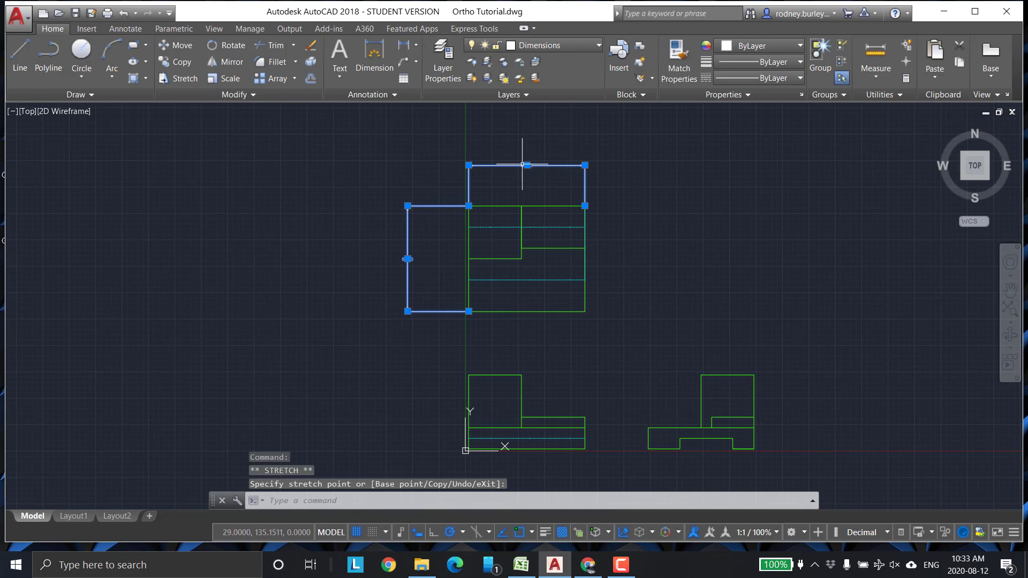
scroll(633, 231, "up", 2)
scroll(613, 265, "down", 2)
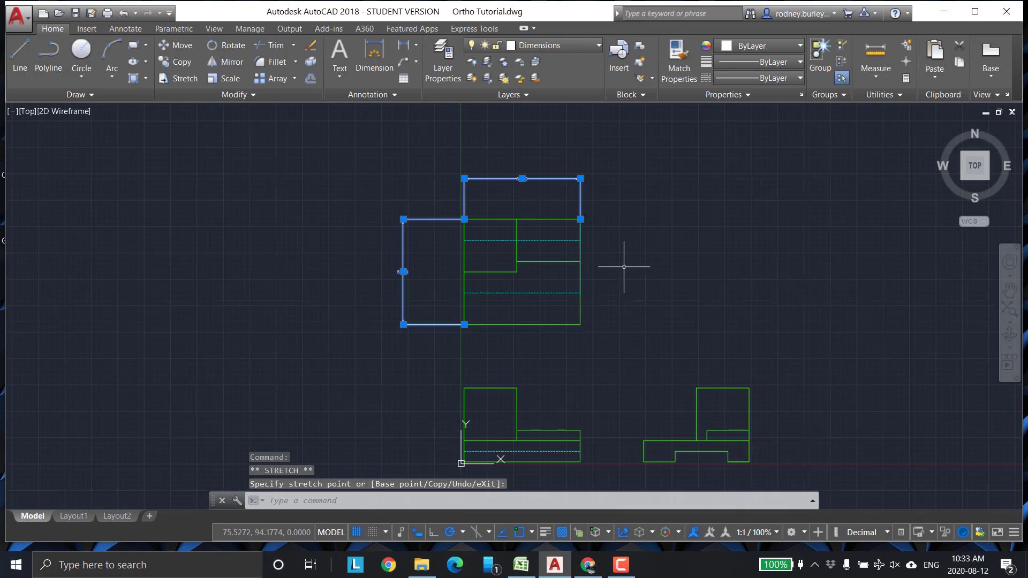
middle_click_drag(624, 269, 609, 227)
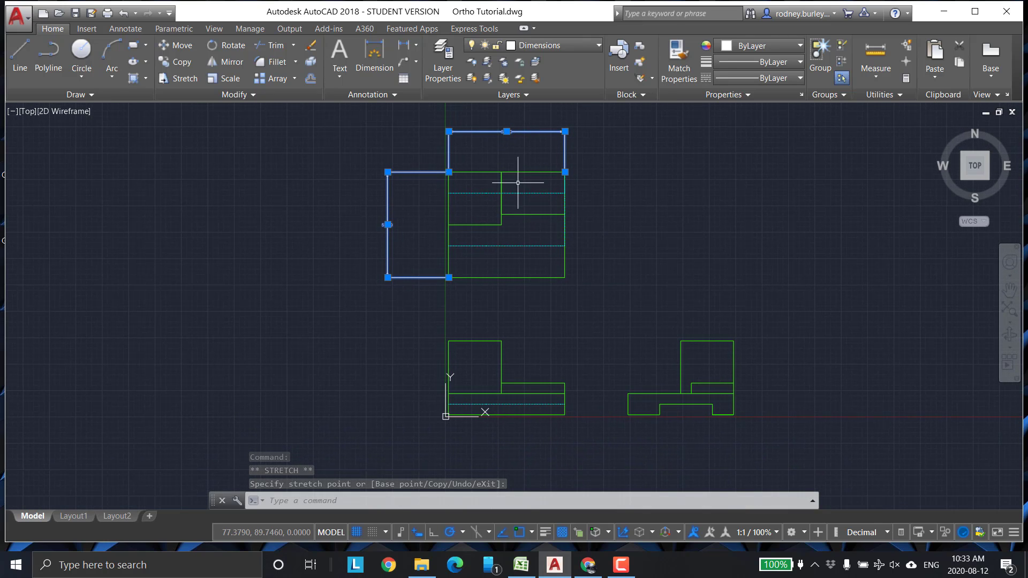
Step: Dimension the side view's overall height along its right edge, placing the dimension line right of the view
left_click(391, 64)
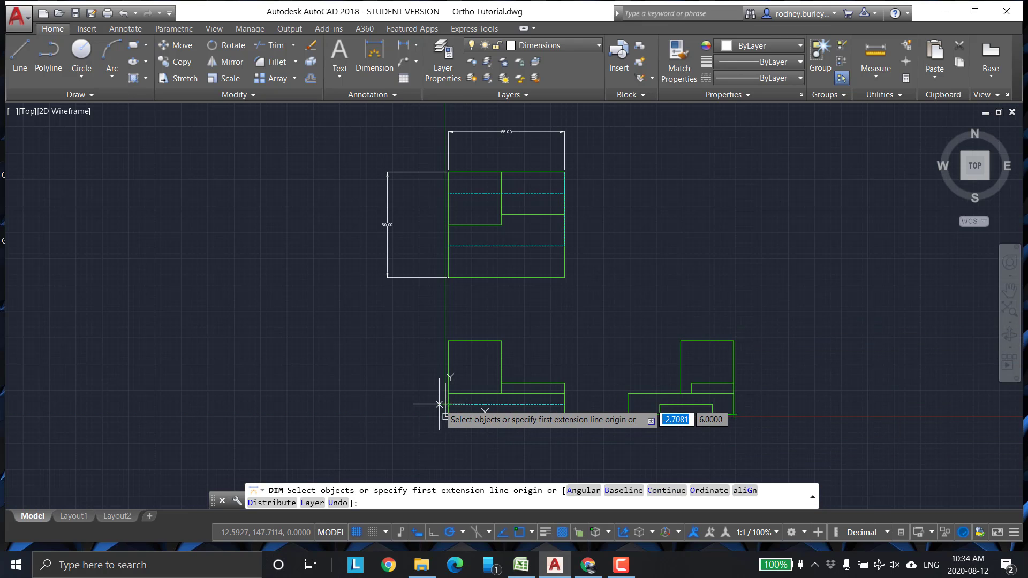
left_click(734, 341)
left_click(739, 407)
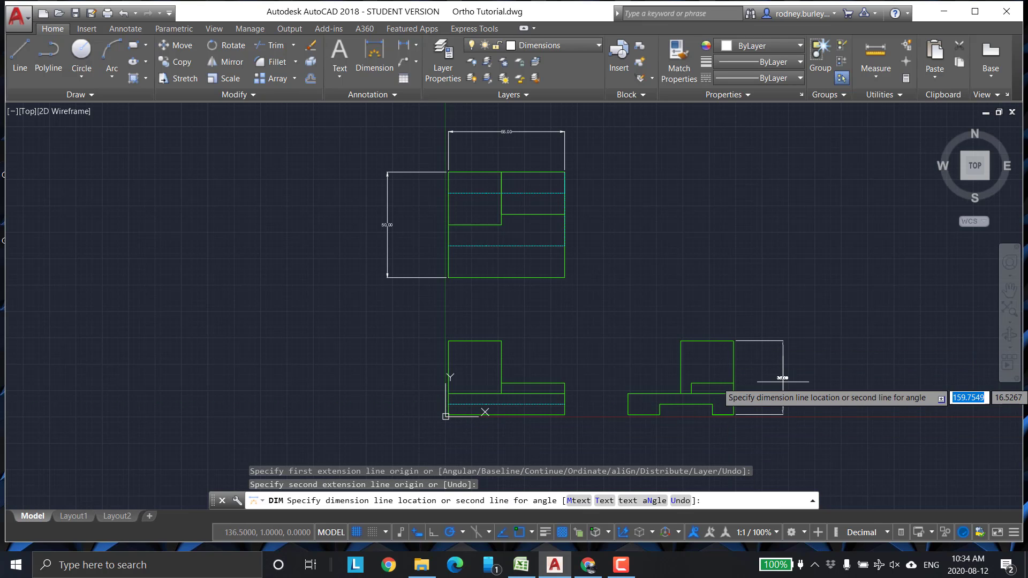
left_click(782, 376)
scroll(665, 297, "up", 2)
scroll(664, 298, "down", 2)
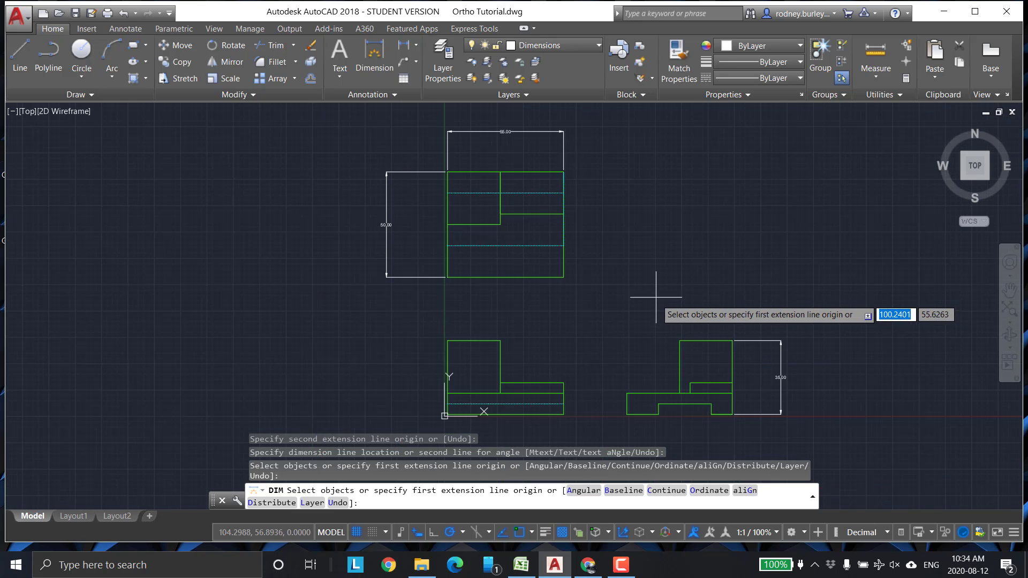
Step: Dimension the channel height in the front view from the lower-left corner to the hidden line, placing the dimension line left of the view
middle_click_drag(658, 297, 670, 273)
middle_click_drag(608, 315, 677, 261)
scroll(480, 362, "up", 4)
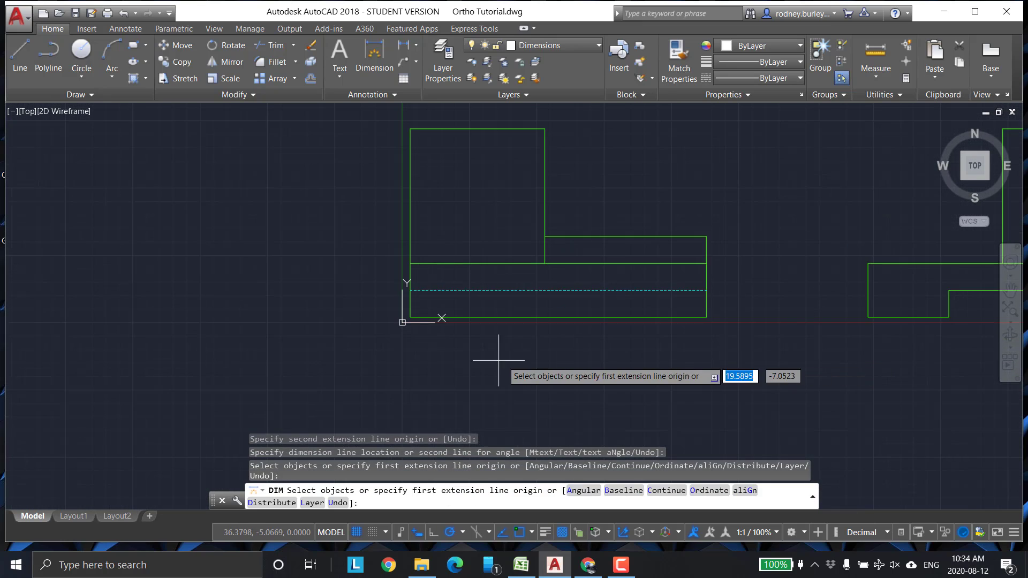
left_click(505, 333)
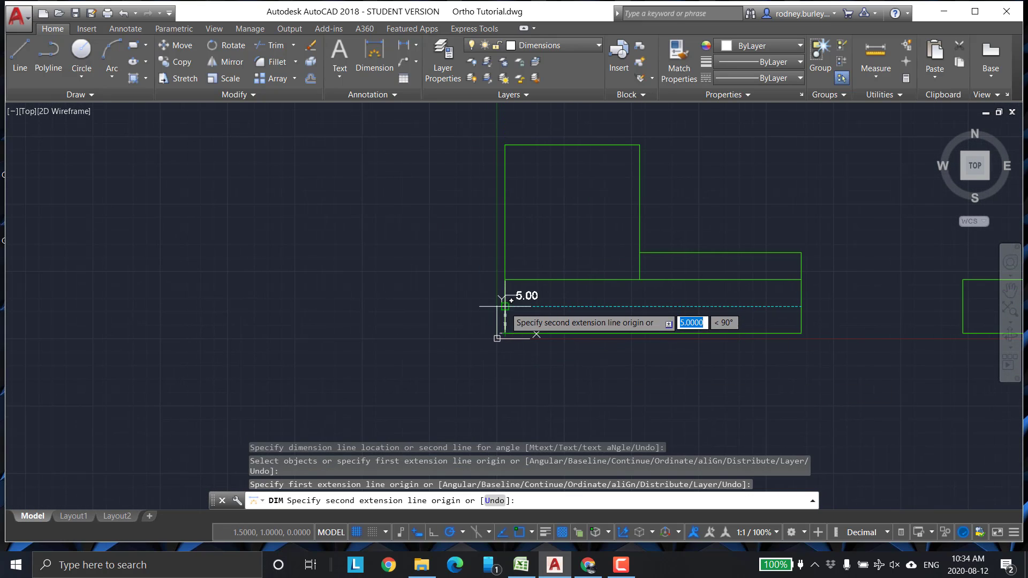
left_click(505, 306)
left_click(418, 306)
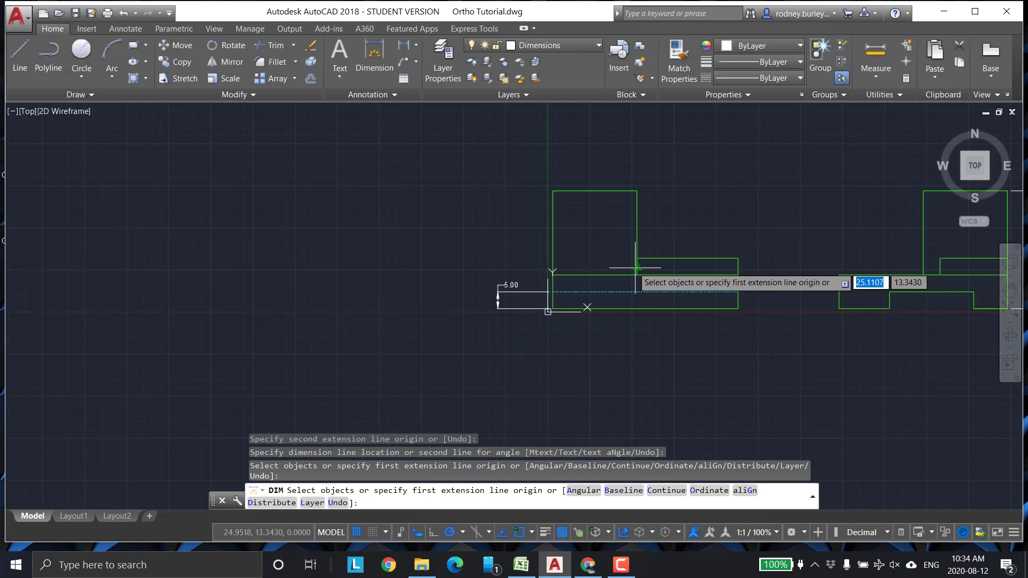
Step: Dimension the width of the side view's right foot beside the channel, placing the dimension line below the view
scroll(642, 285, "down", 3)
middle_click_drag(748, 243, 589, 272)
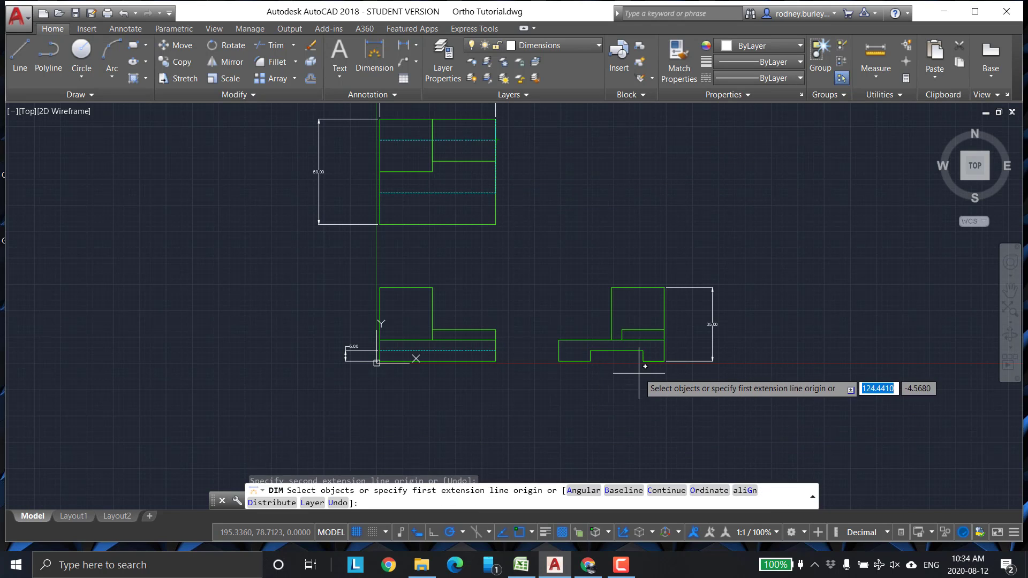
left_click(664, 361)
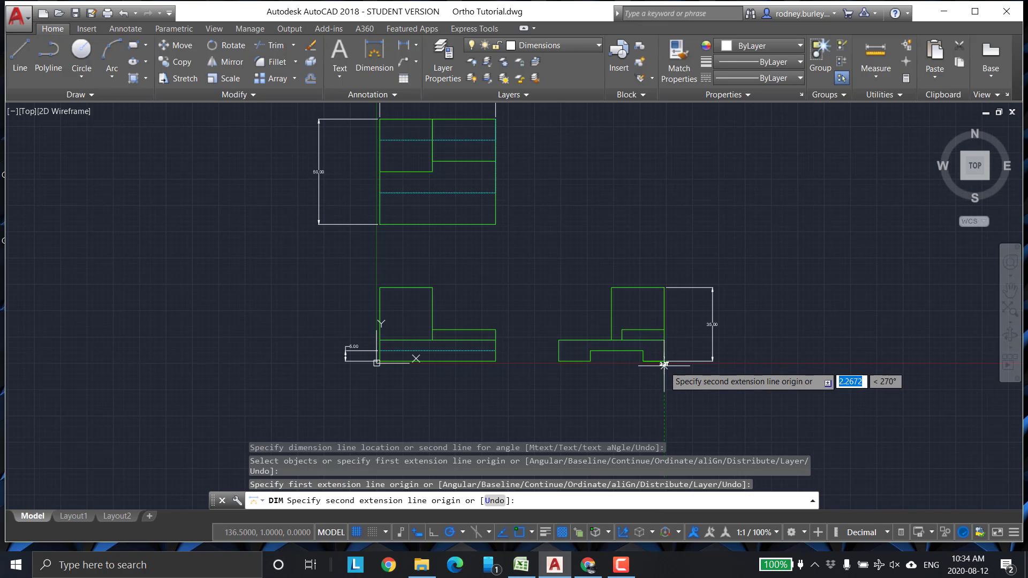
scroll(641, 362, "up", 5)
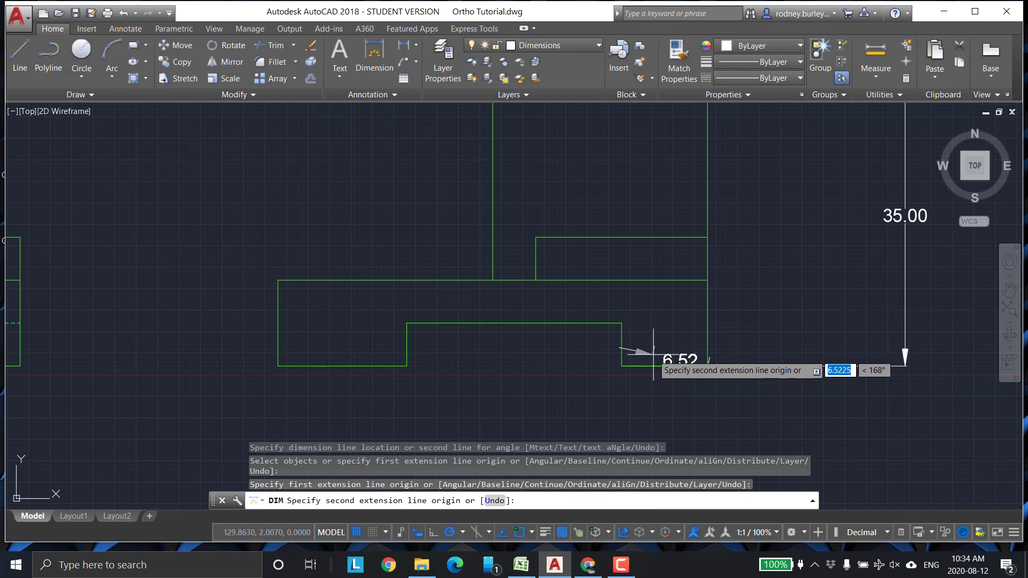
left_click(622, 366)
scroll(659, 391, "down", 3)
middle_click_drag(672, 411, 671, 295)
left_click(666, 337)
scroll(666, 255, "up", 2)
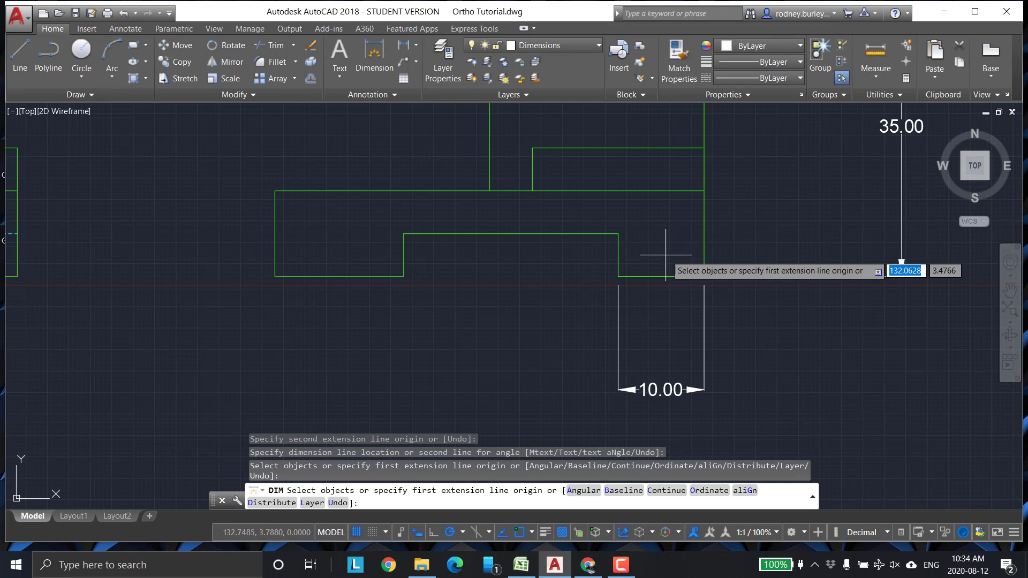
Step: Dimension the channel's width between its lower corners in the side view, placing the dimension line below the right foot's dimension
scroll(608, 229, "down", 3)
middle_click_drag(574, 309, 557, 340)
scroll(578, 315, "down", 2)
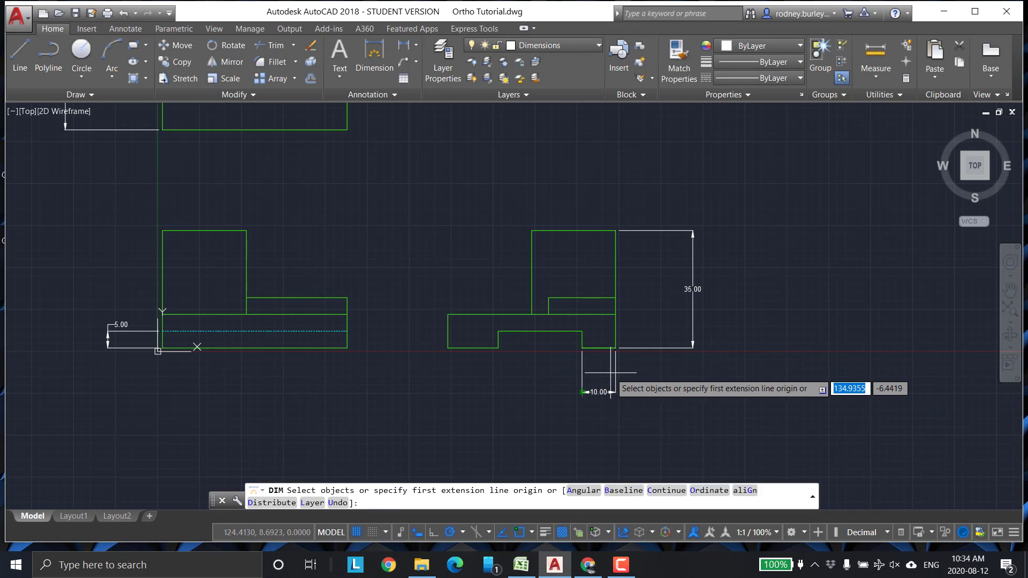
left_click(582, 348)
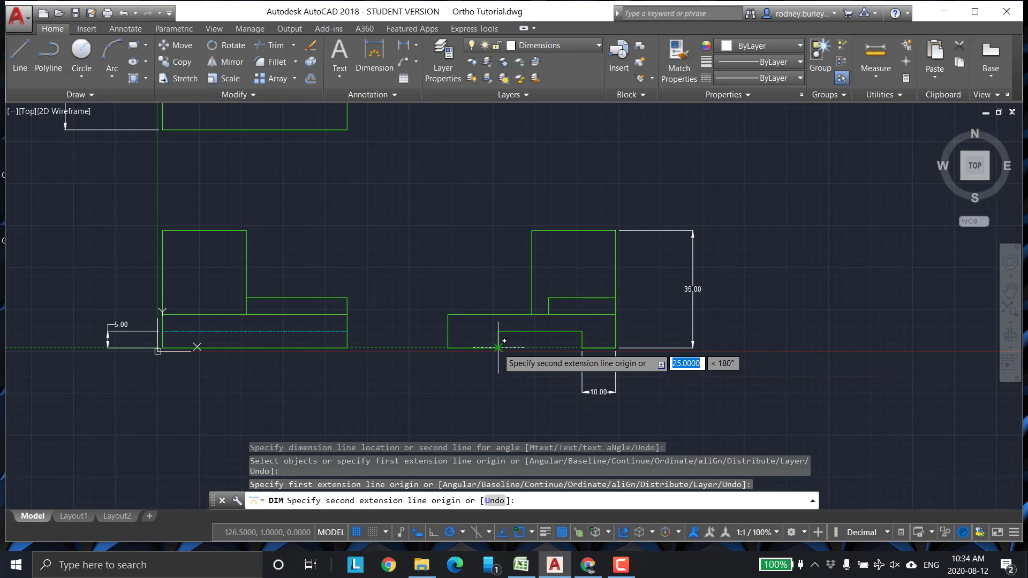
left_click(498, 348)
left_click(528, 406)
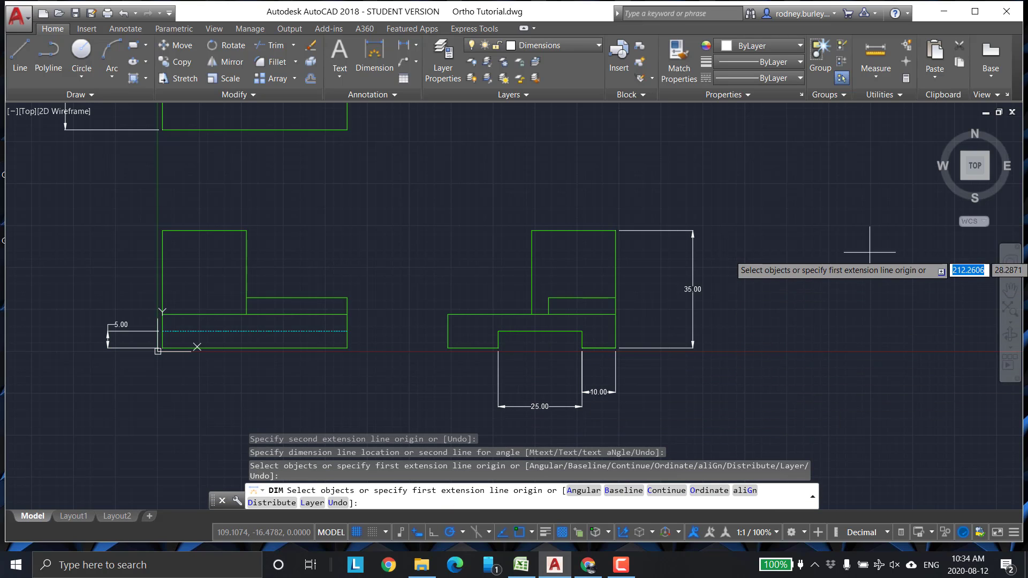
Step: Dimension the side view's height from the base to the top of the low step, placing the dimension line inside the overall height dimension
scroll(607, 193, "up", 2)
scroll(536, 209, "down", 4)
scroll(676, 272, "up", 2)
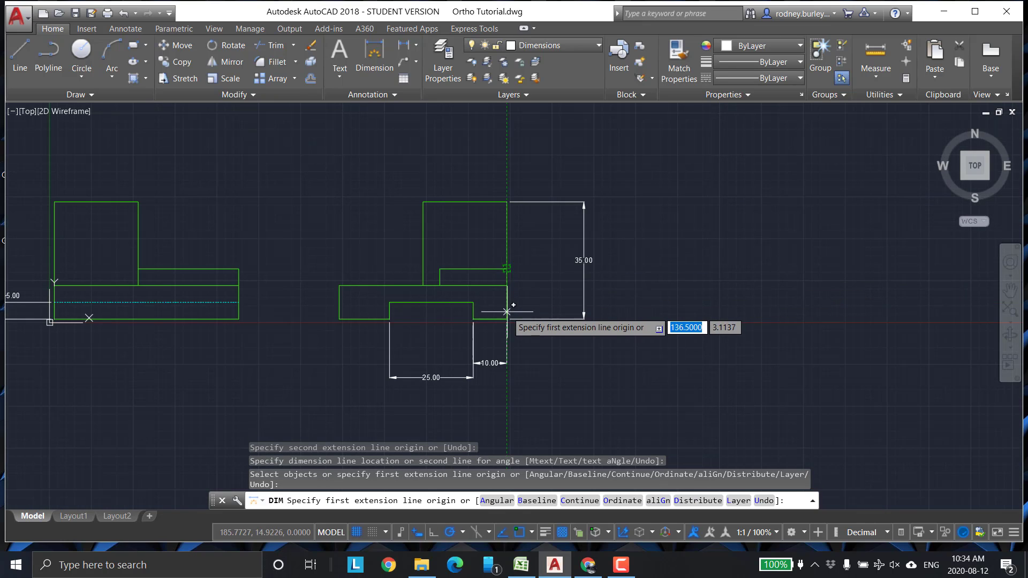
left_click(507, 269)
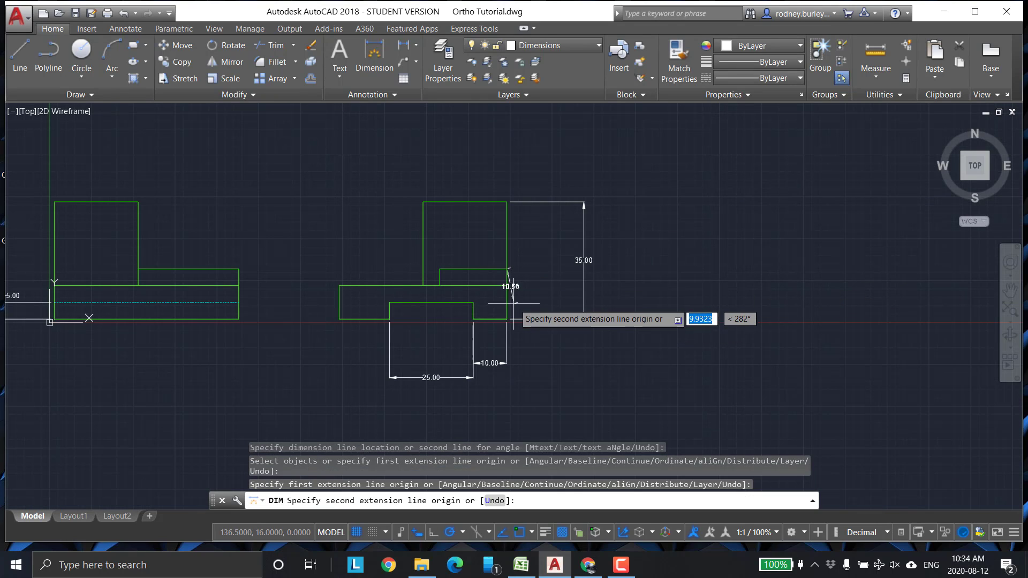
left_click(506, 318)
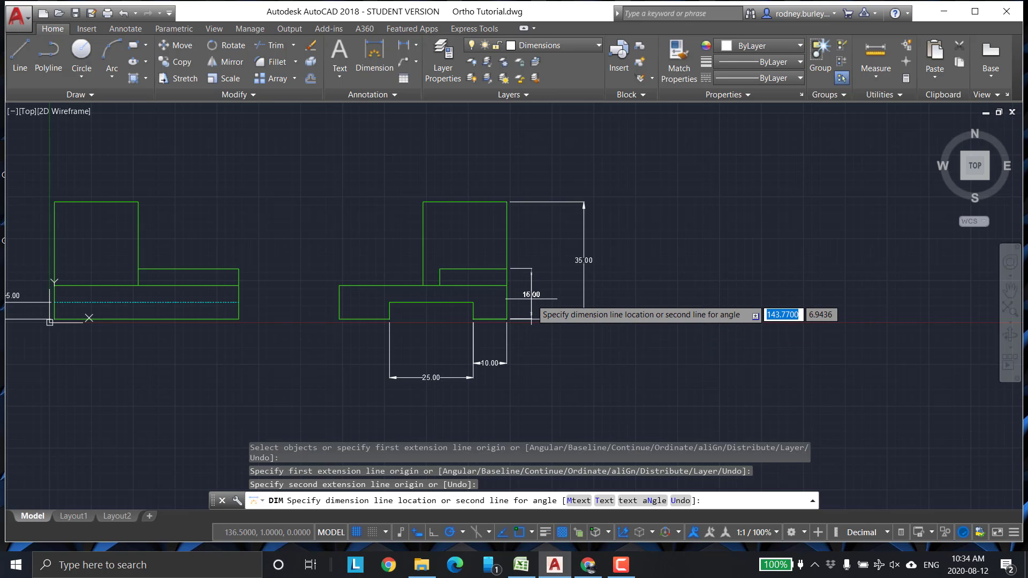
left_click(531, 303)
Step: Dimension the base thickness along the front view's right edge, placing the dimension line right of the view
middle_click_drag(648, 245, 797, 255)
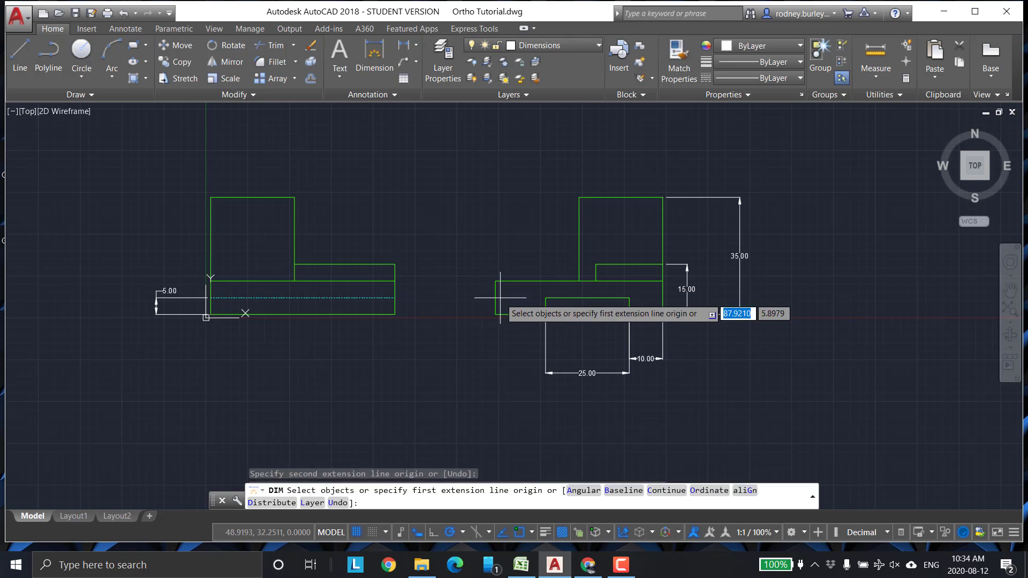
left_click(395, 282)
left_click(395, 315)
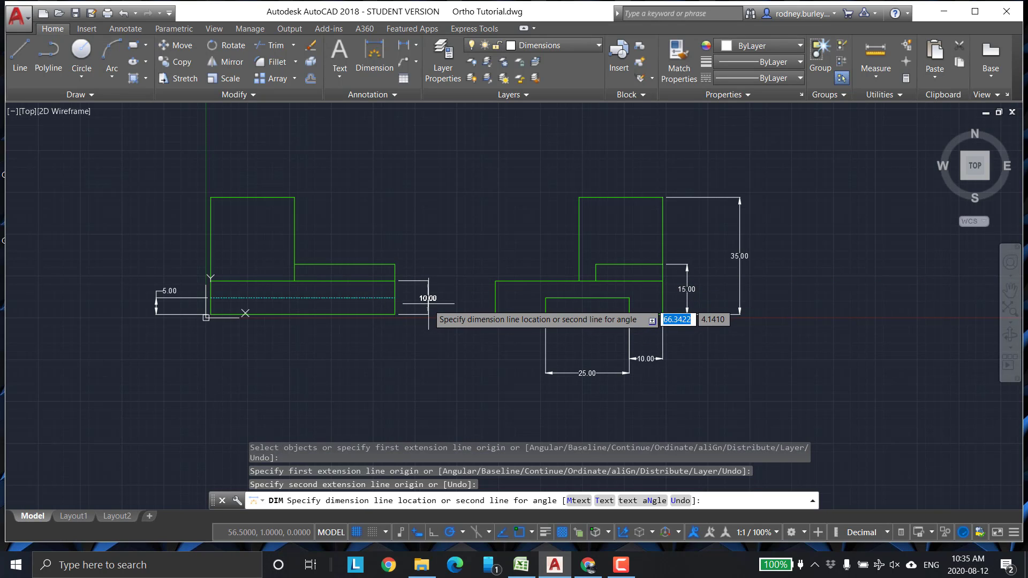
left_click(431, 294)
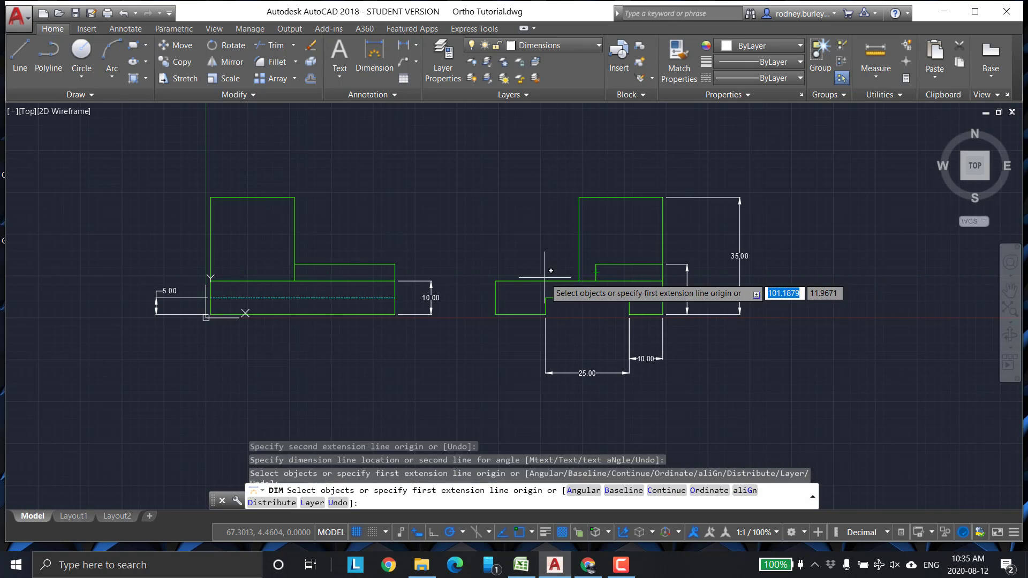
Step: Examine the side view and the overall layout for features that still lack dimensions
scroll(562, 265, "up", 2)
scroll(526, 217, "down", 2)
middle_click_drag(521, 190, 490, 255)
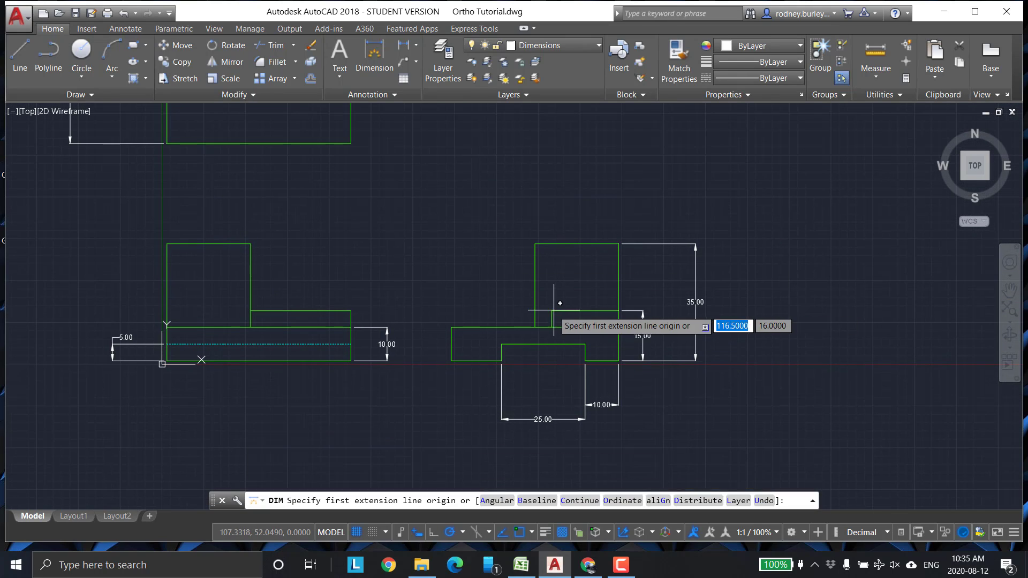
scroll(552, 214, "down", 2)
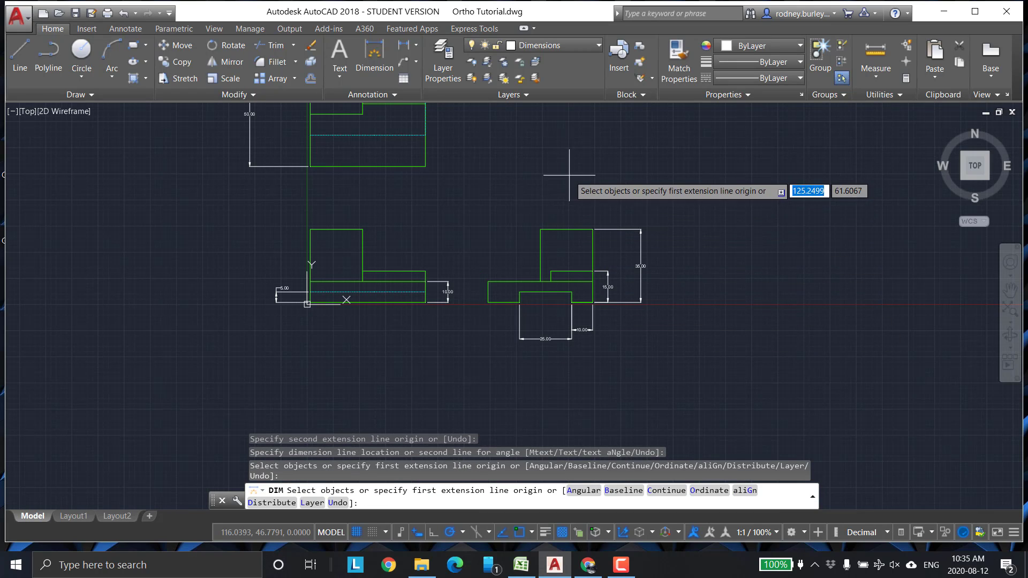
scroll(468, 188, "down", 2)
mouse_move(468, 188)
middle_mouse_down()
mouse_move(445, 257)
mouse_move(482, 236)
middle_mouse_up()
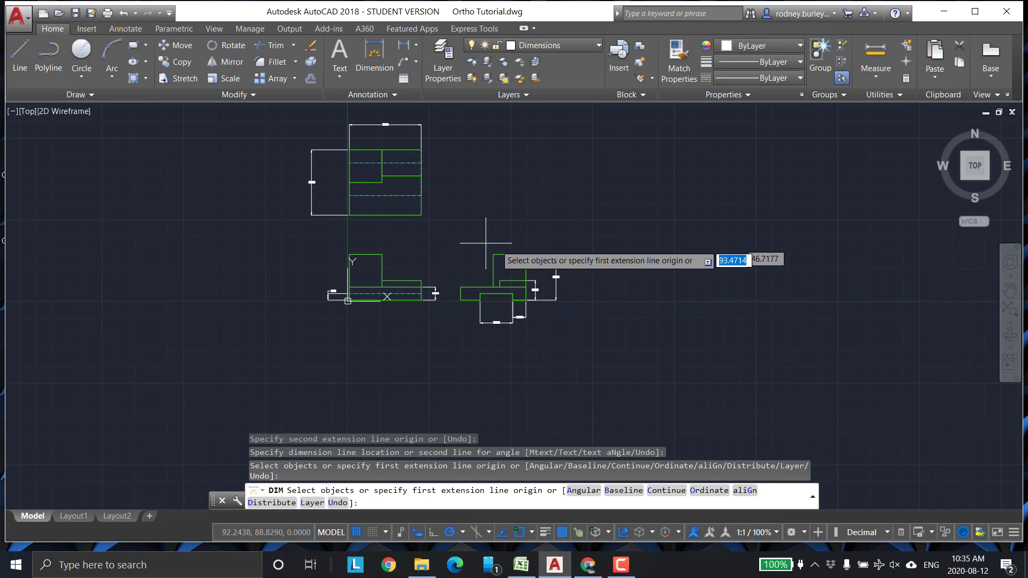
scroll(525, 245, "up", 4)
middle_click_drag(576, 351, 597, 415)
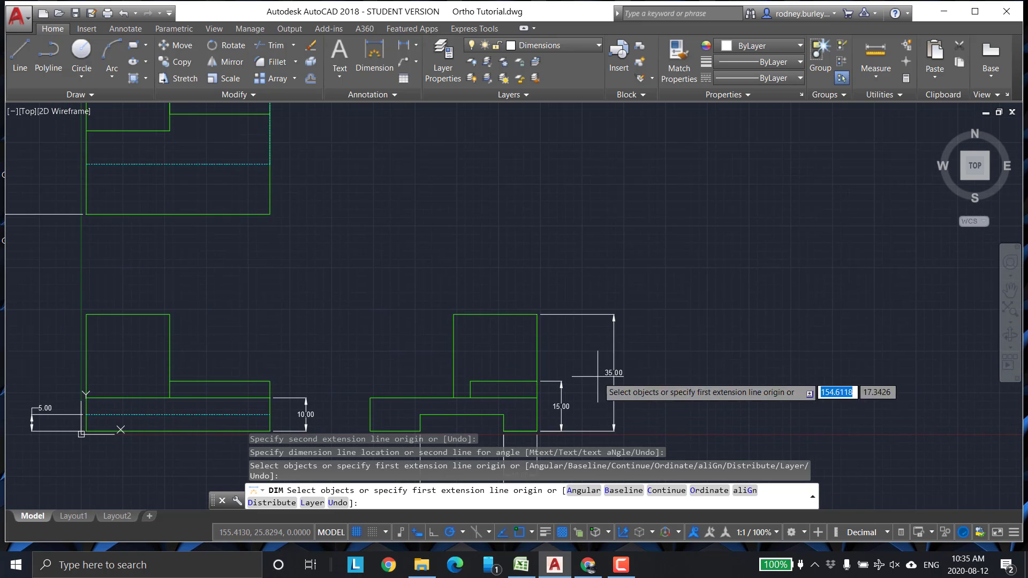
Step: Dimension the depth of the top view's low step from the upper-right corner to its front edge, placing the dimension line right of the view
scroll(311, 169, "down", 2)
middle_click_drag(326, 166, 317, 283)
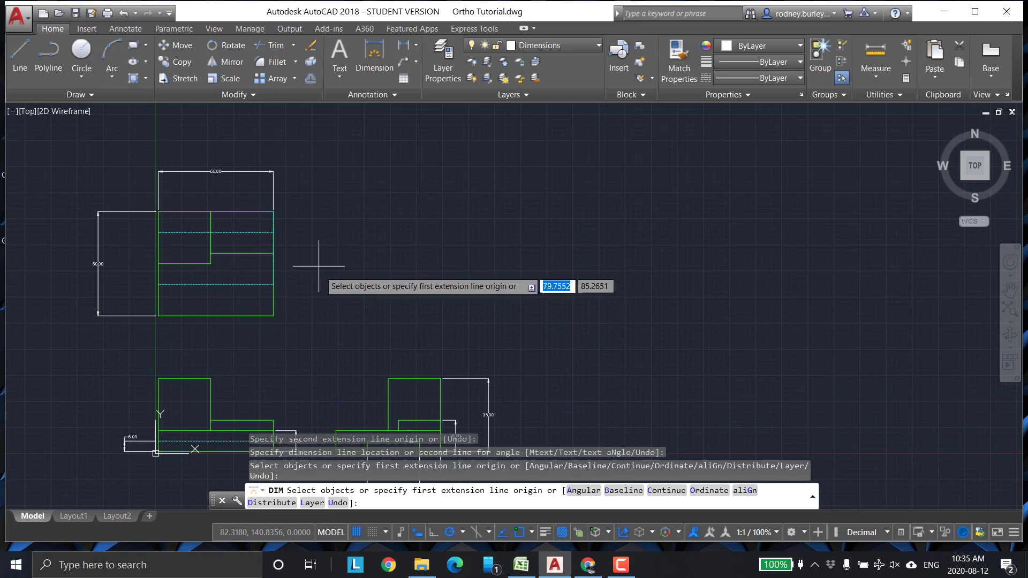
left_click(273, 211)
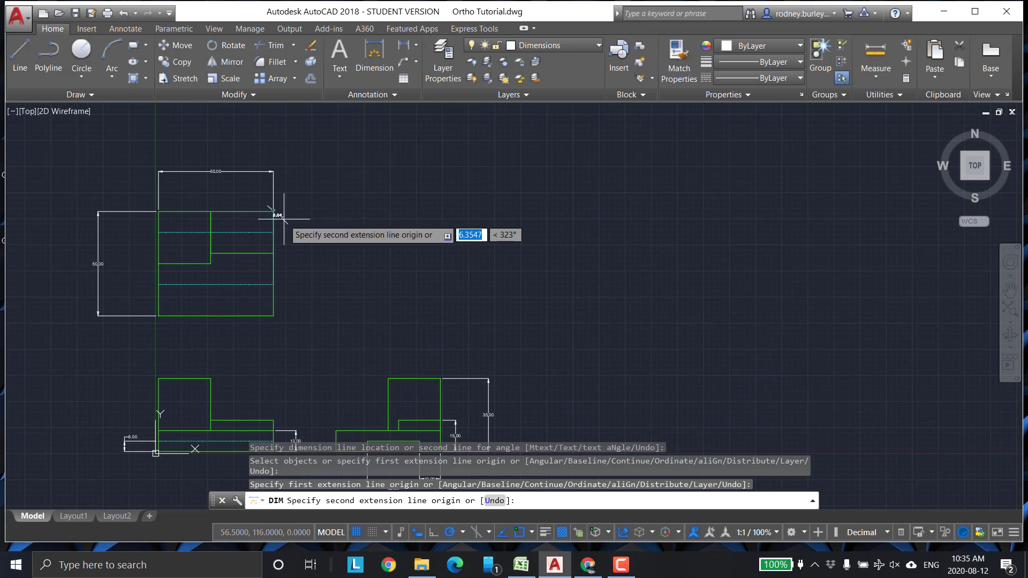
left_click(274, 253)
left_click(315, 232)
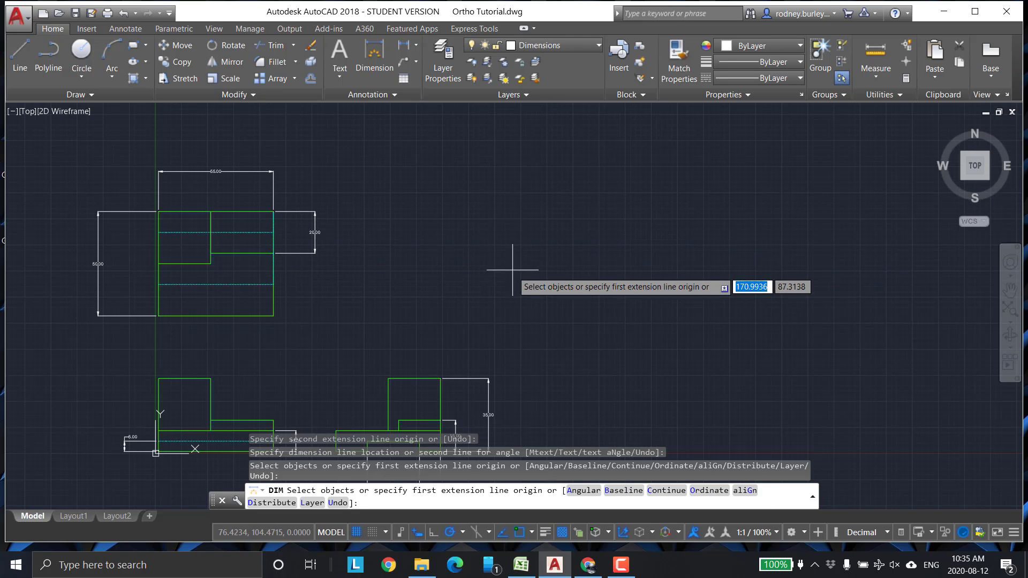
Step: Dimension the depth of the top view's tall block along its left edge, placing the dimension line inside the overall depth dimension
middle_click_drag(500, 259, 505, 169)
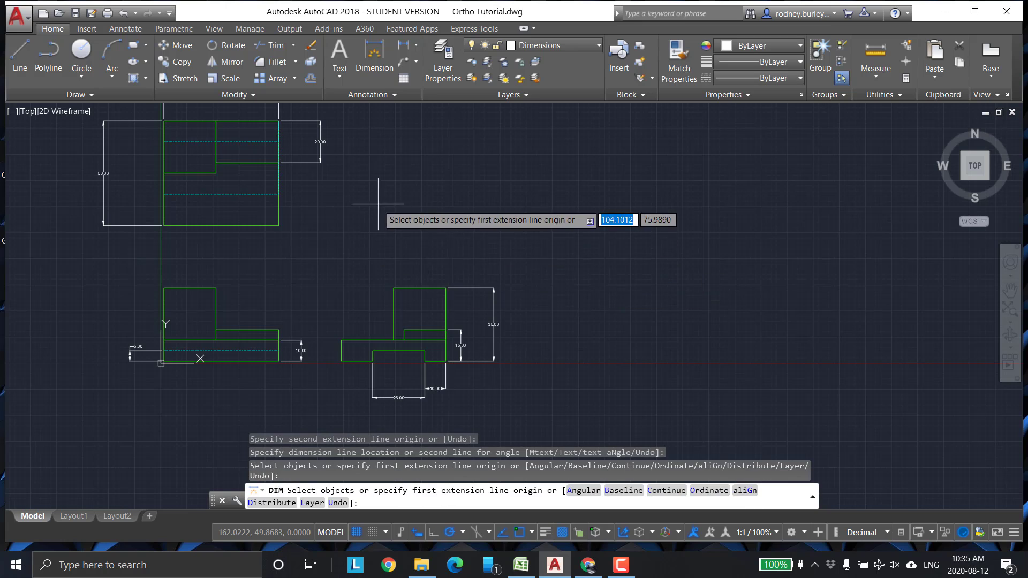
middle_click_drag(373, 198, 362, 270)
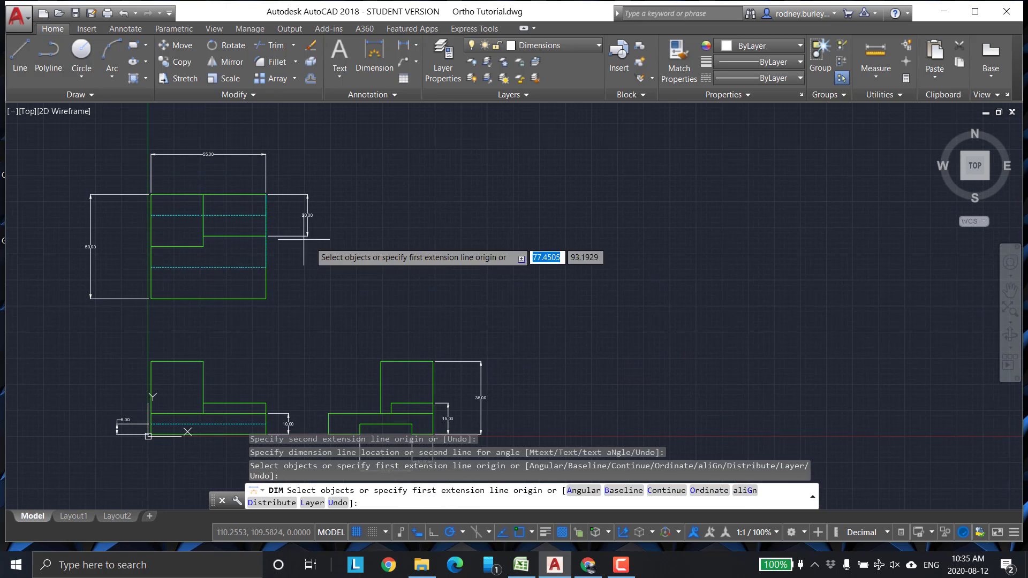
left_click(151, 247)
left_click(151, 216)
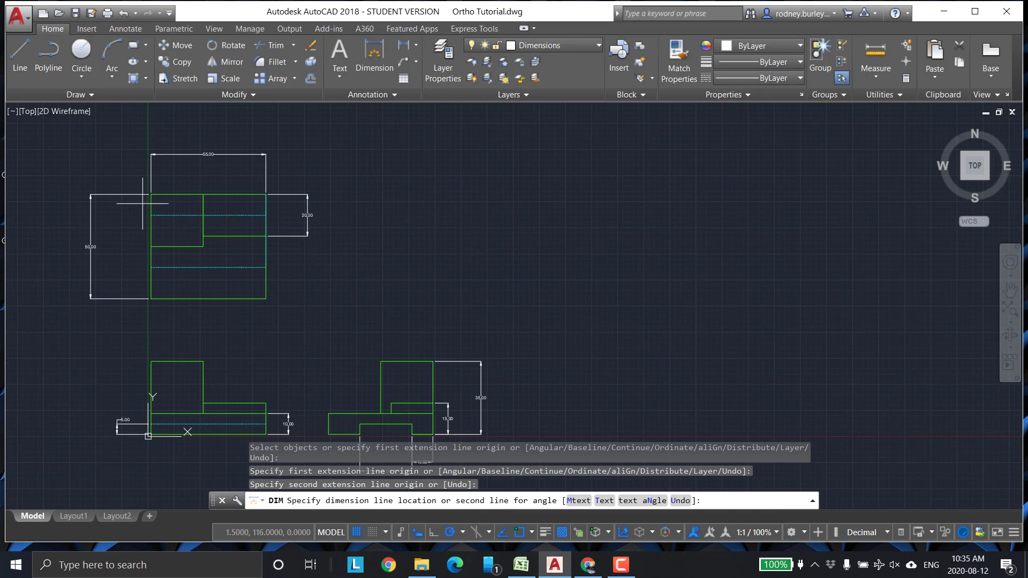
left_click(103, 220)
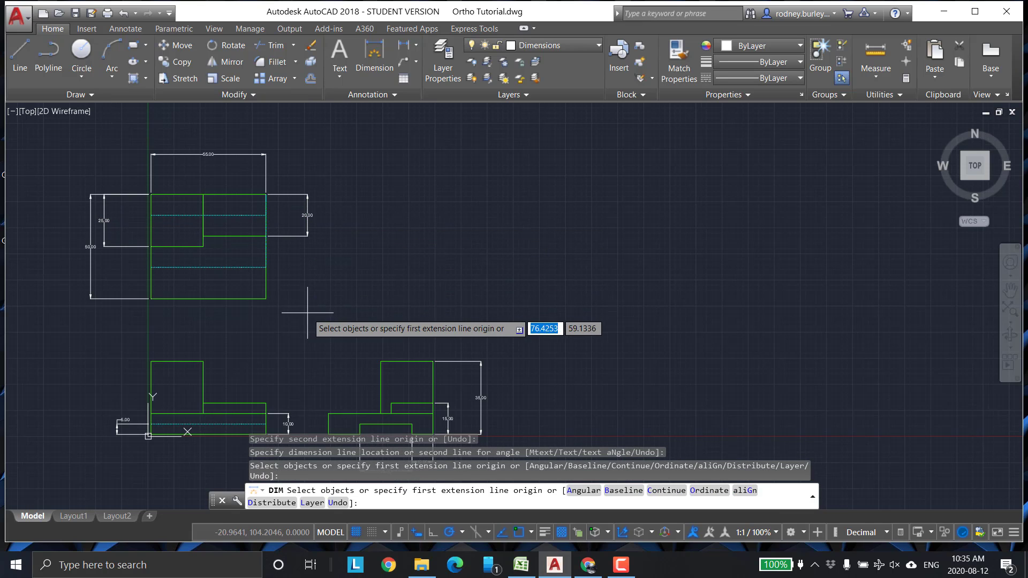
Step: Dimension the width of the front view's tall block along its upper edge, placing the dimension line above the view
left_click(204, 361)
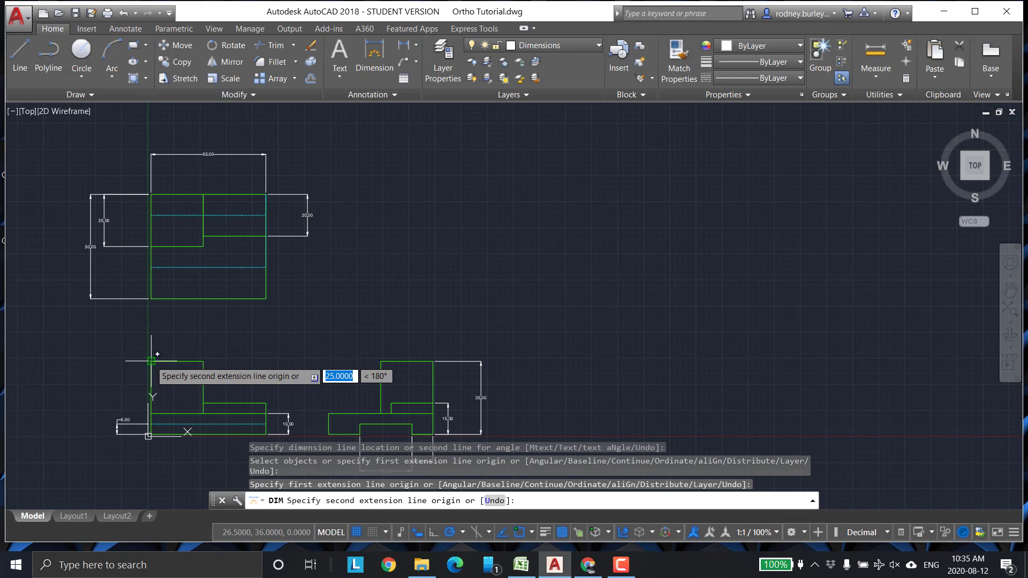
left_click(151, 361)
left_click(171, 334)
Step: Examine all three dimensioned views for any missing dimensions and end the dimension command
middle_click_drag(475, 222, 624, 197)
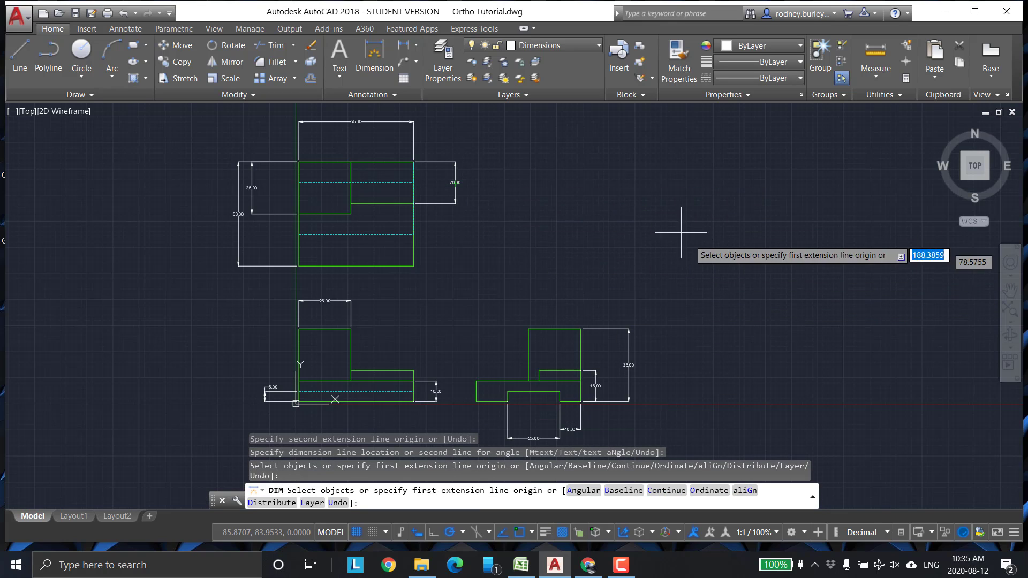
scroll(514, 241, "down", 4)
scroll(521, 242, "up", 8)
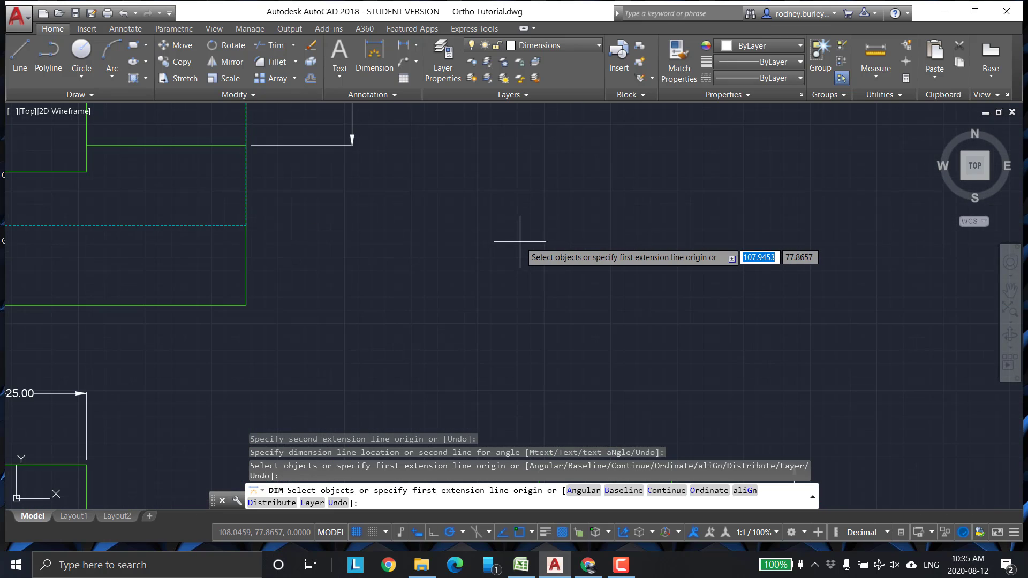
scroll(520, 242, "down", 6)
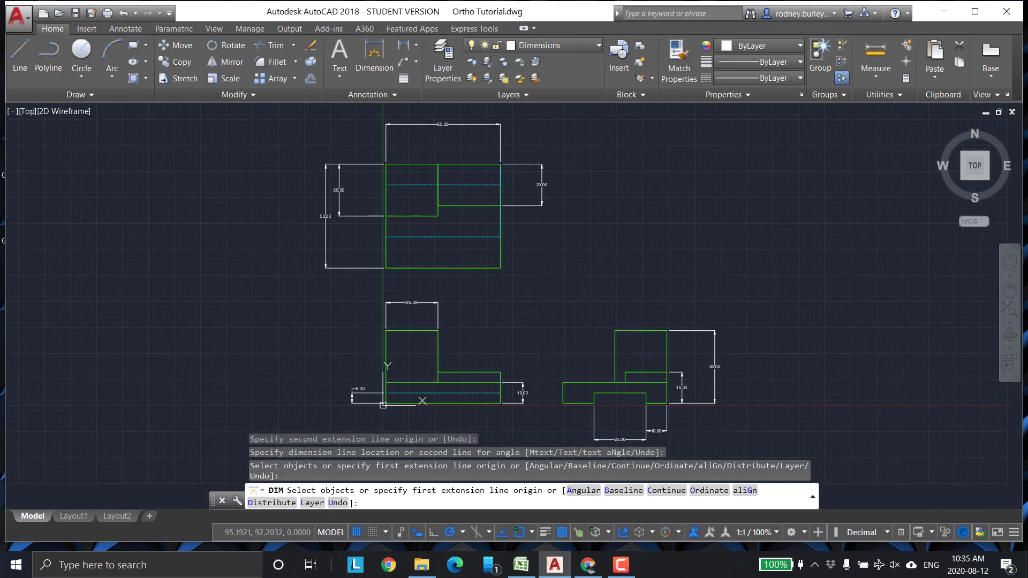
mouse_move(594, 238)
middle_mouse_down()
mouse_move(539, 218)
mouse_move(541, 241)
middle_mouse_up()
scroll(583, 209, "down", 2)
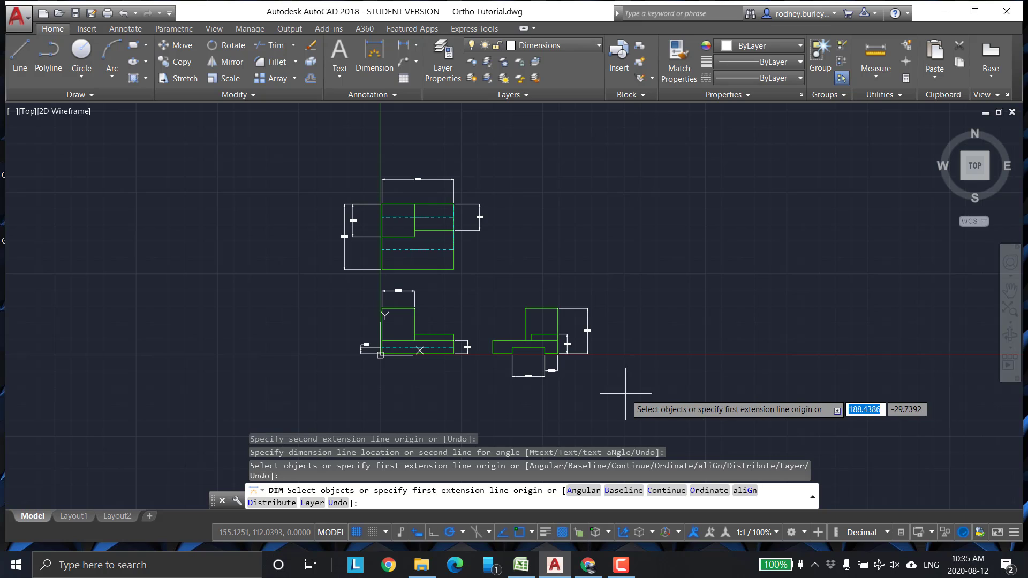
key("Escape")
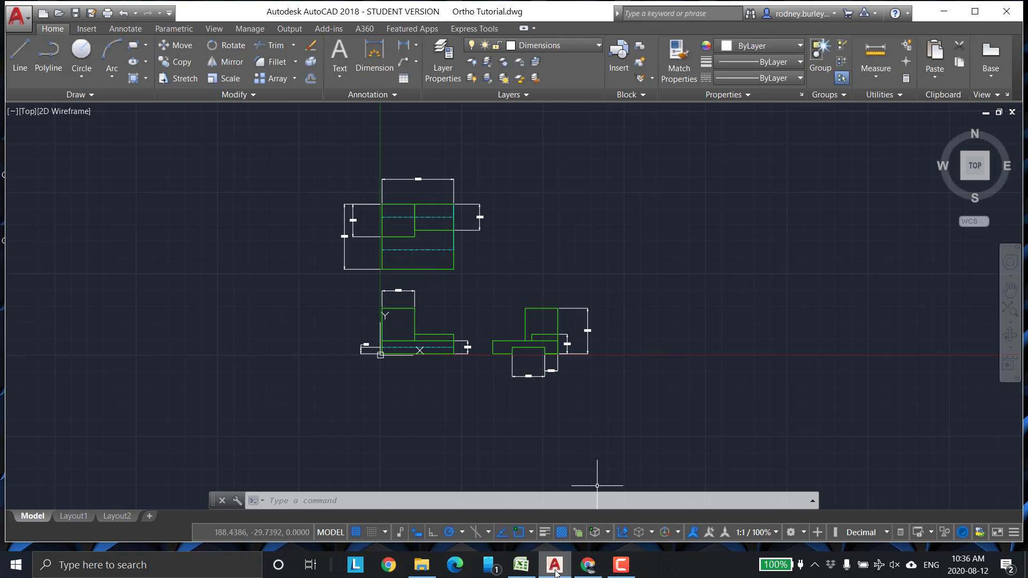
Step: Open the ISO DWG A1 reference image from the desktop, check its dimensions and notes, and return to the AutoCAD drawing
left_click(589, 566)
left_click(589, 566)
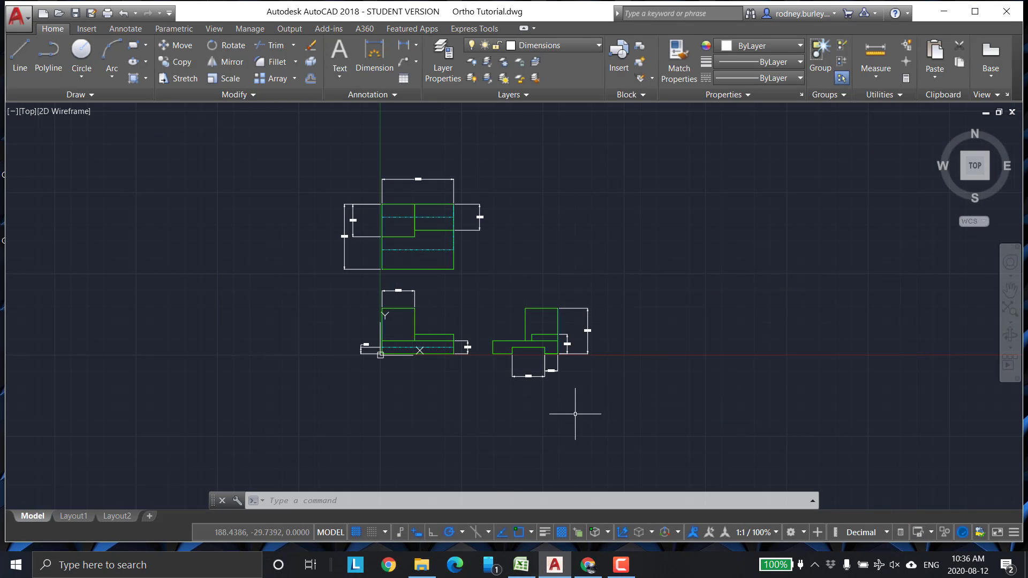
key("super+d")
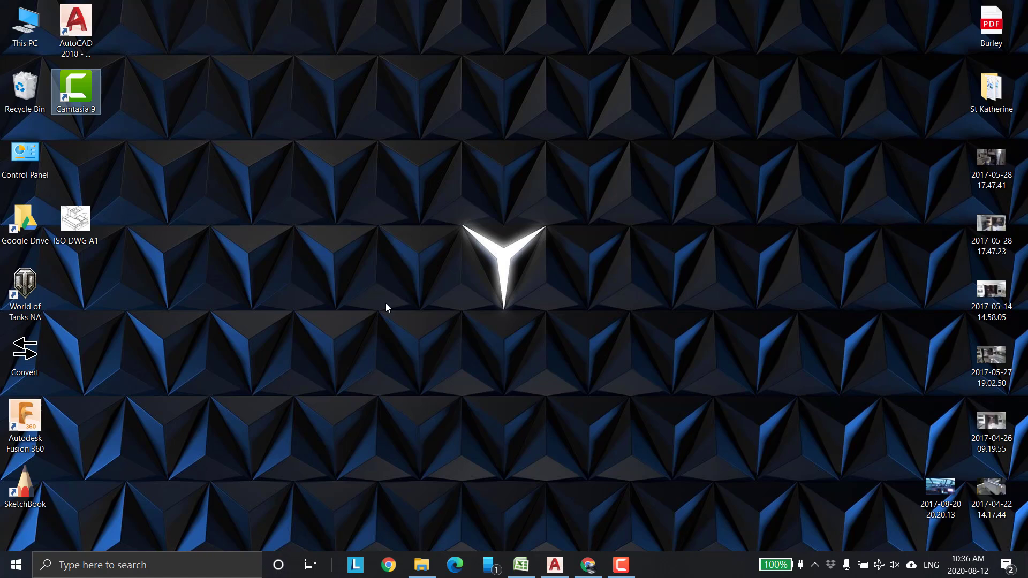
double_click(86, 236)
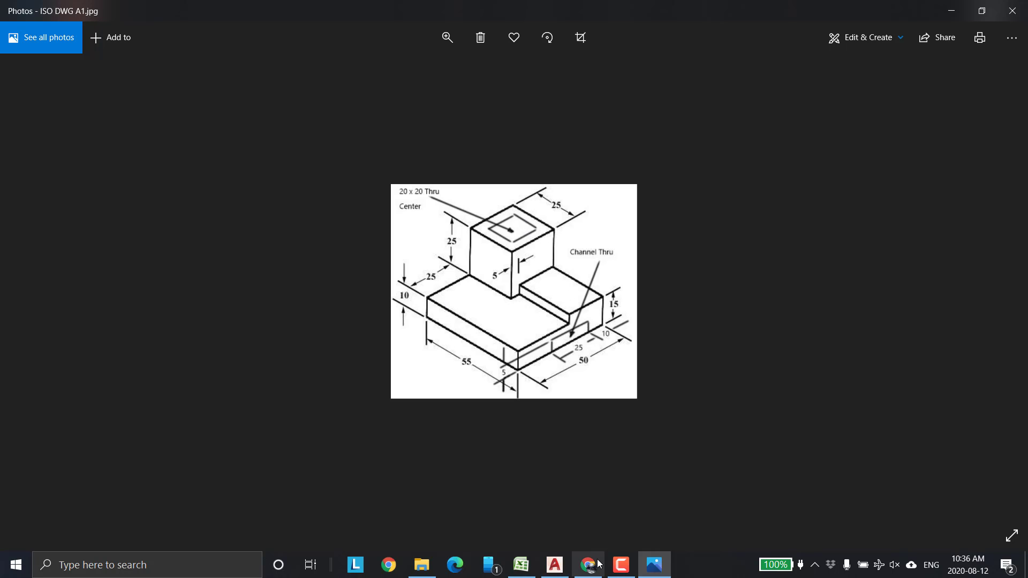
left_click(554, 566)
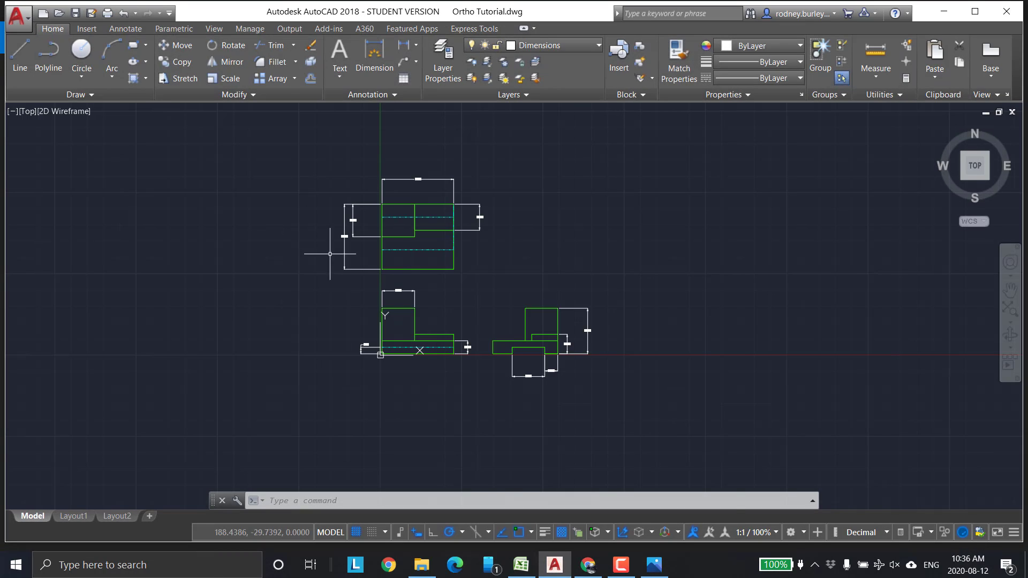